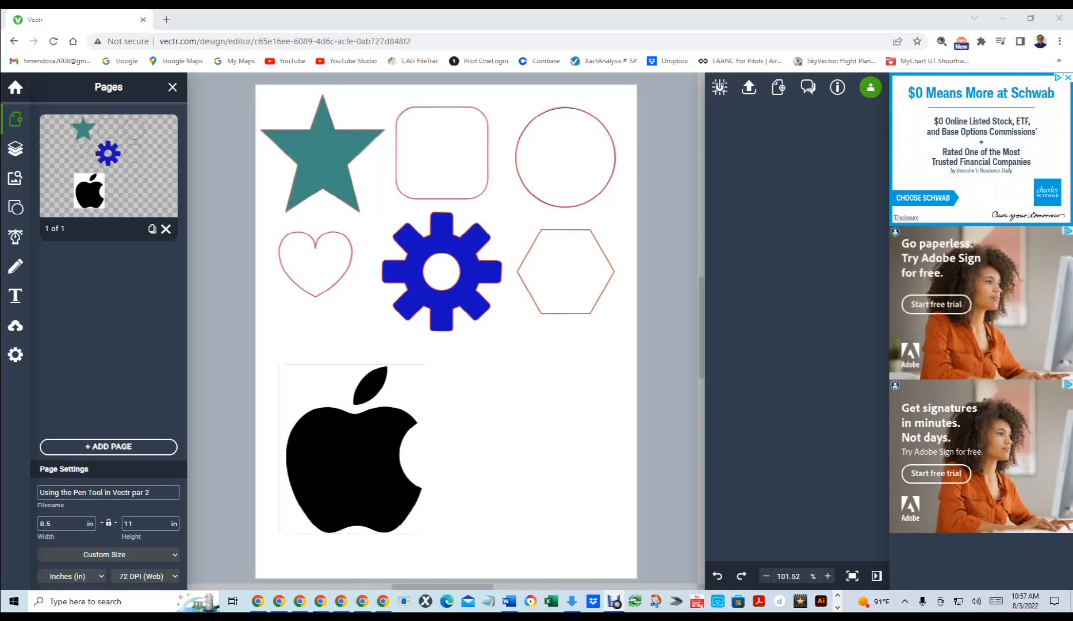
# Step: Move the red heart up toward the gear, off the purple heart underneath it
pyautogui.click(313, 244)
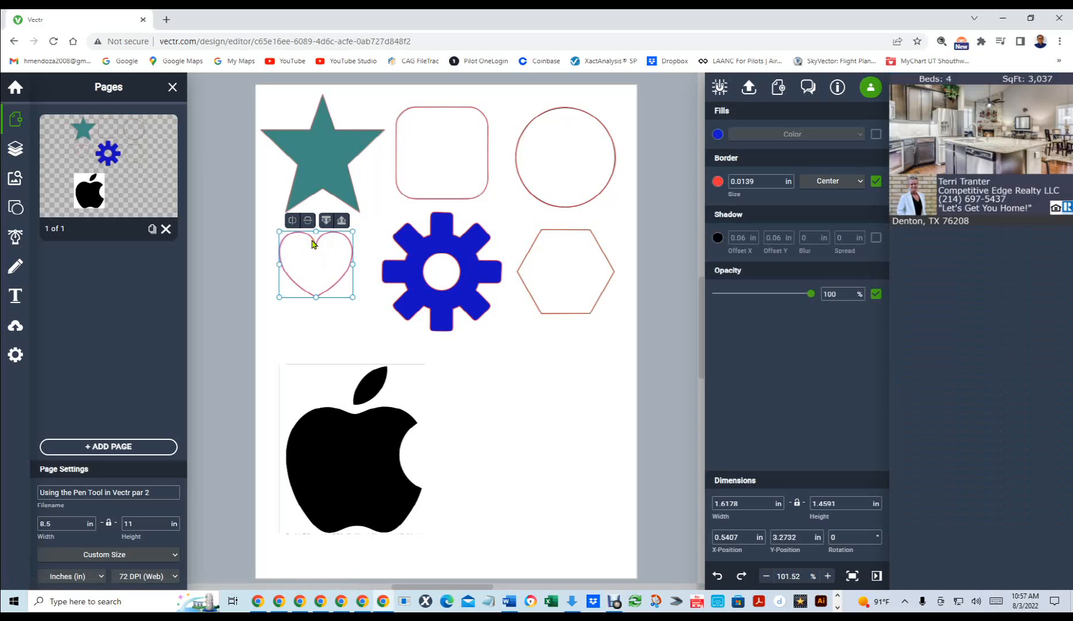
pyautogui.click(312, 244)
pyautogui.moveTo(313, 244); pyautogui.dragTo(374, 218)
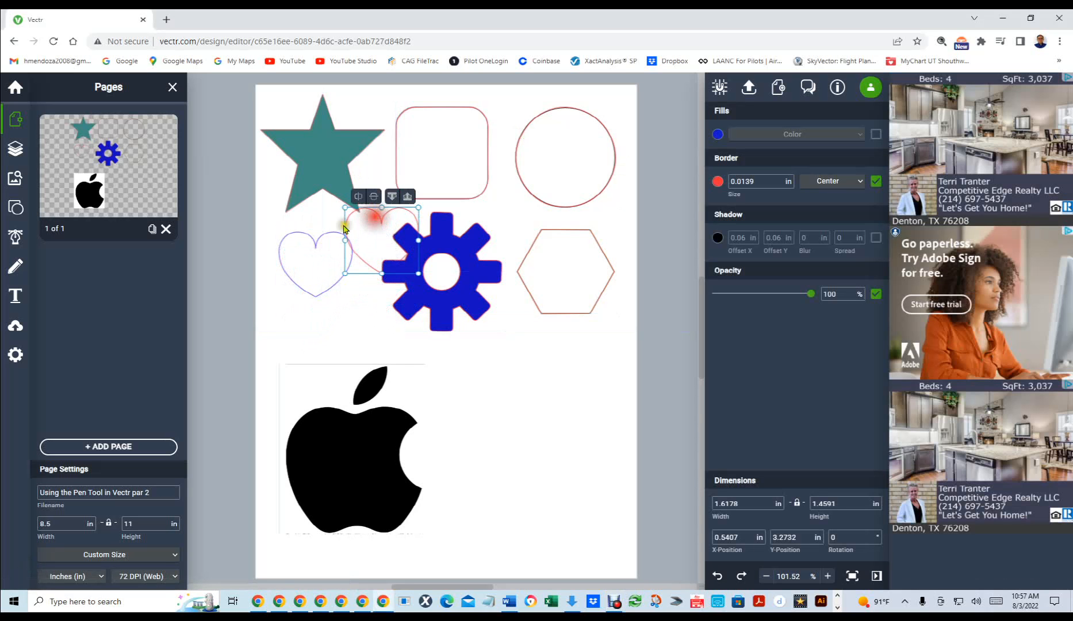
# Step: Move the purple heart to the blank area beside the apple, and delete the red heart overlapping the gear
pyautogui.click(303, 235)
pyautogui.moveTo(282, 236); pyautogui.dragTo(466, 403)
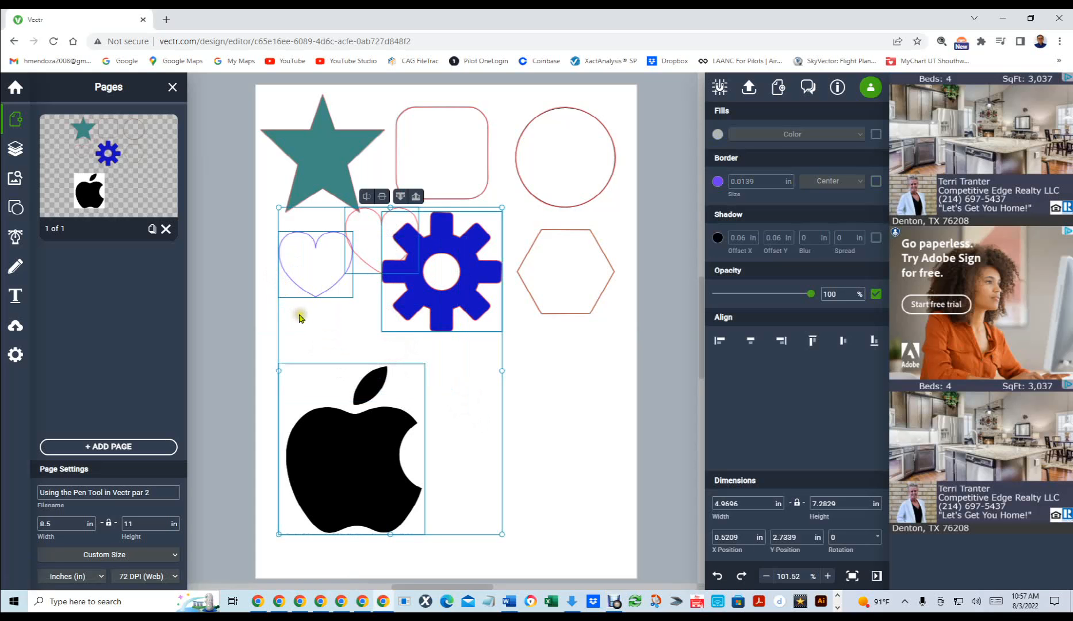
pyautogui.click(586, 390)
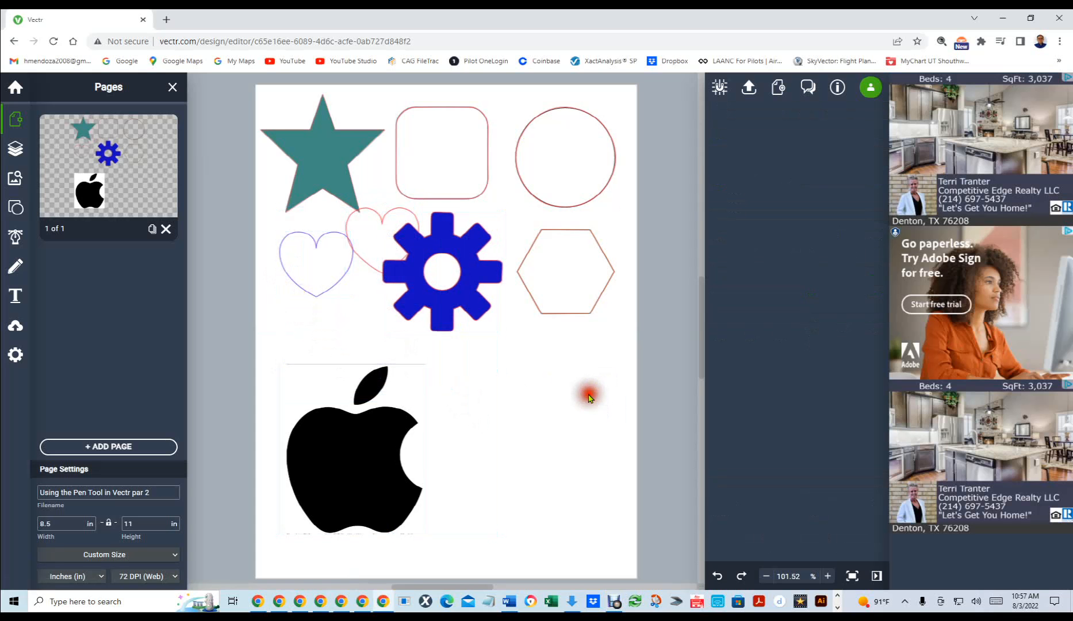
pyautogui.click(296, 282)
pyautogui.moveTo(294, 284); pyautogui.dragTo(494, 444)
pyautogui.click(352, 252)
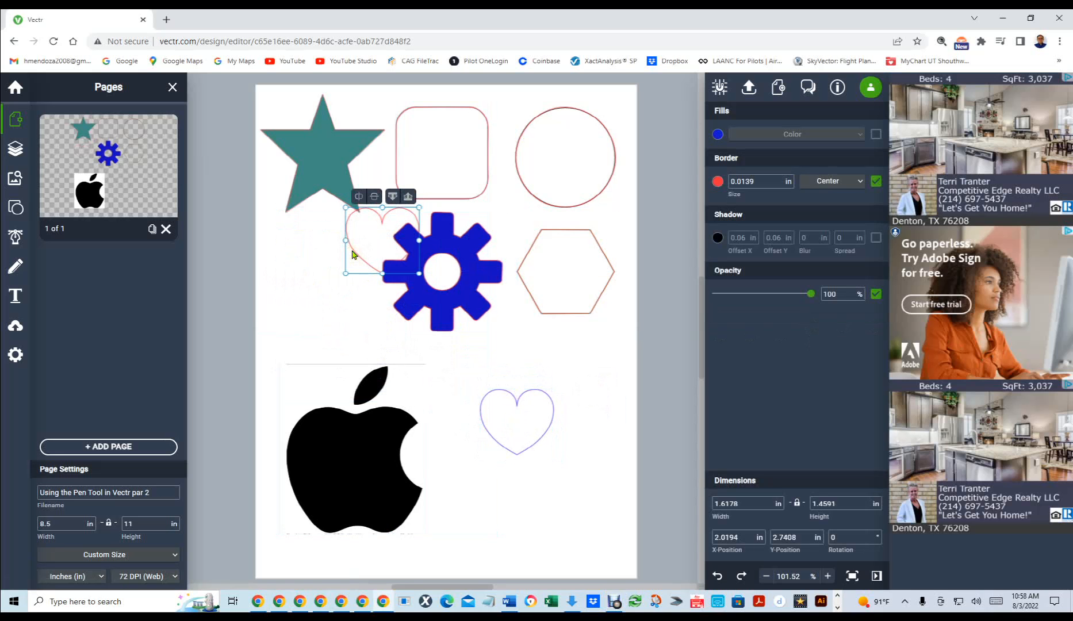
pyautogui.press('Delete')
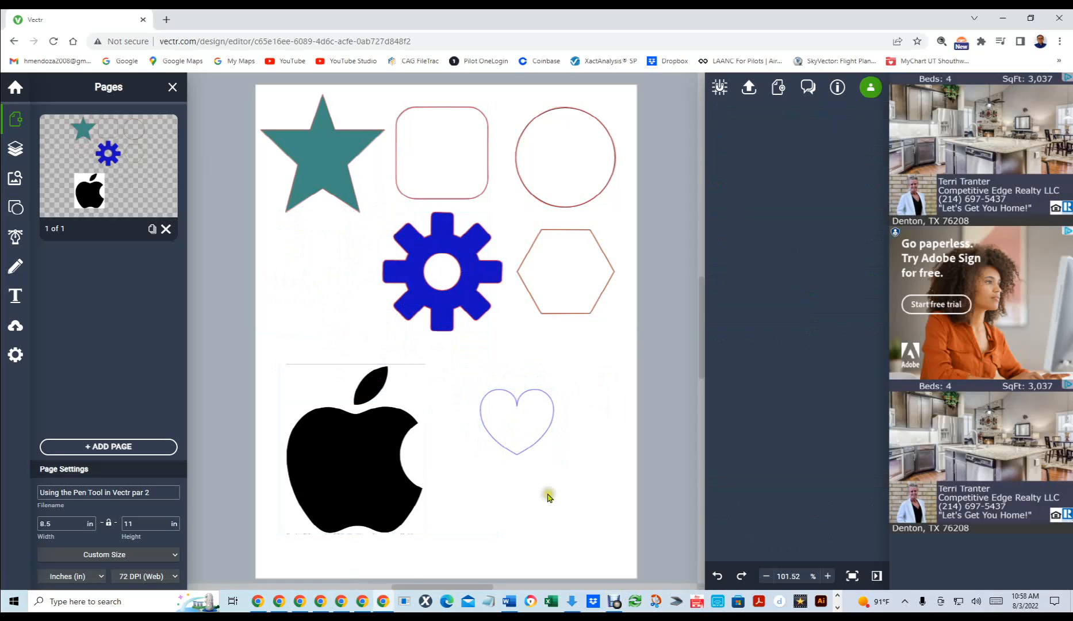
# Step: Cycle the canvas through its grid and snapping modes, ending with None
pyautogui.scroll(1, 545, 486)
pyautogui.scroll(8, 545, 486)
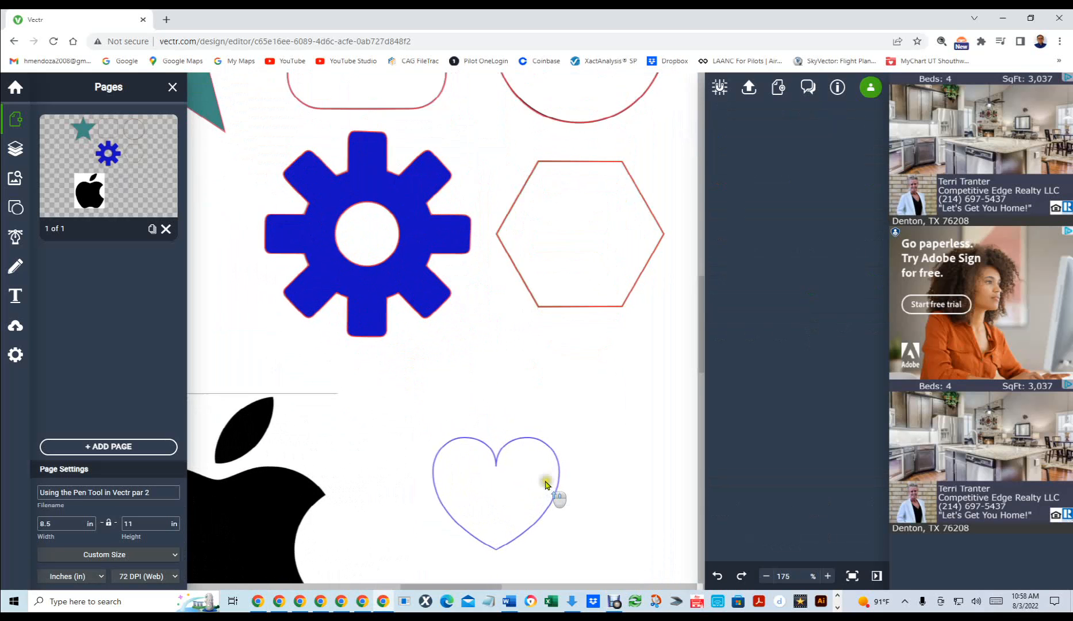
pyautogui.scroll(-3, 566, 352)
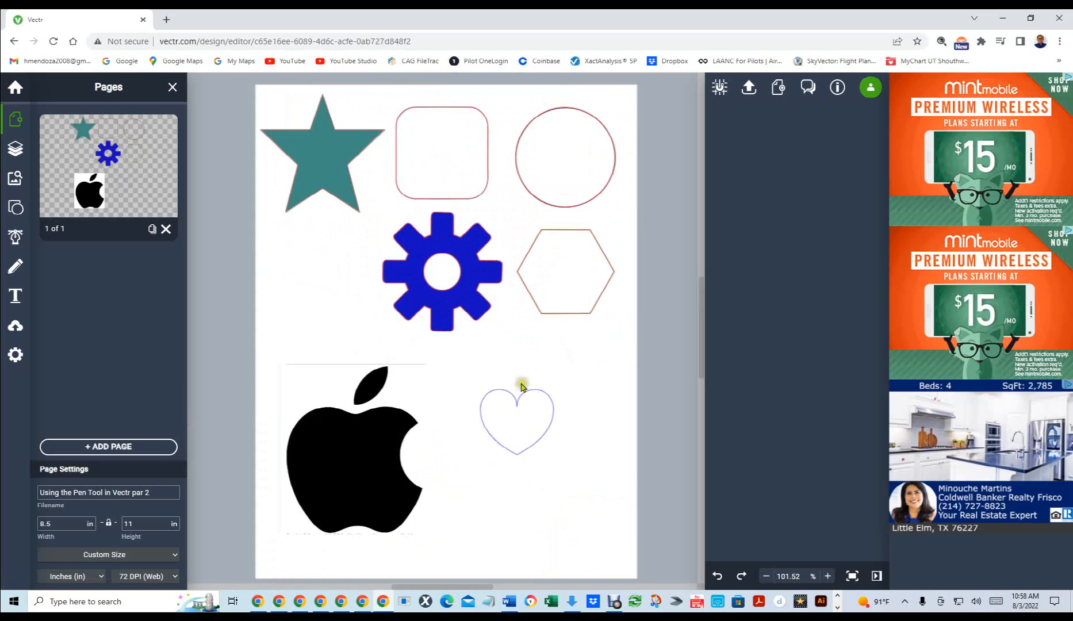
pyautogui.scroll(5, 521, 459)
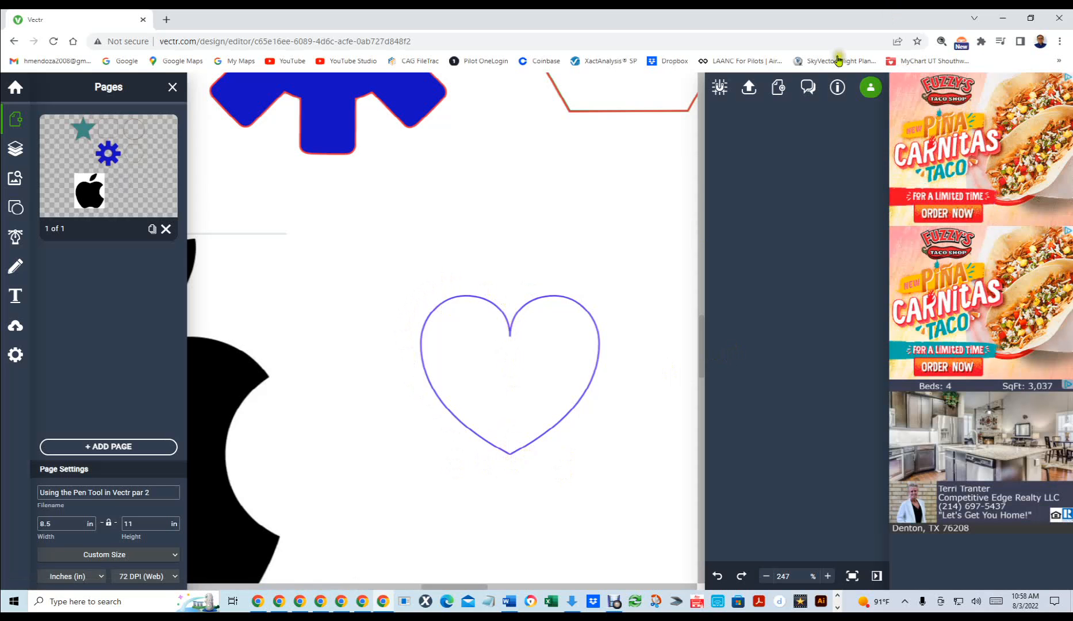
pyautogui.click(718, 87)
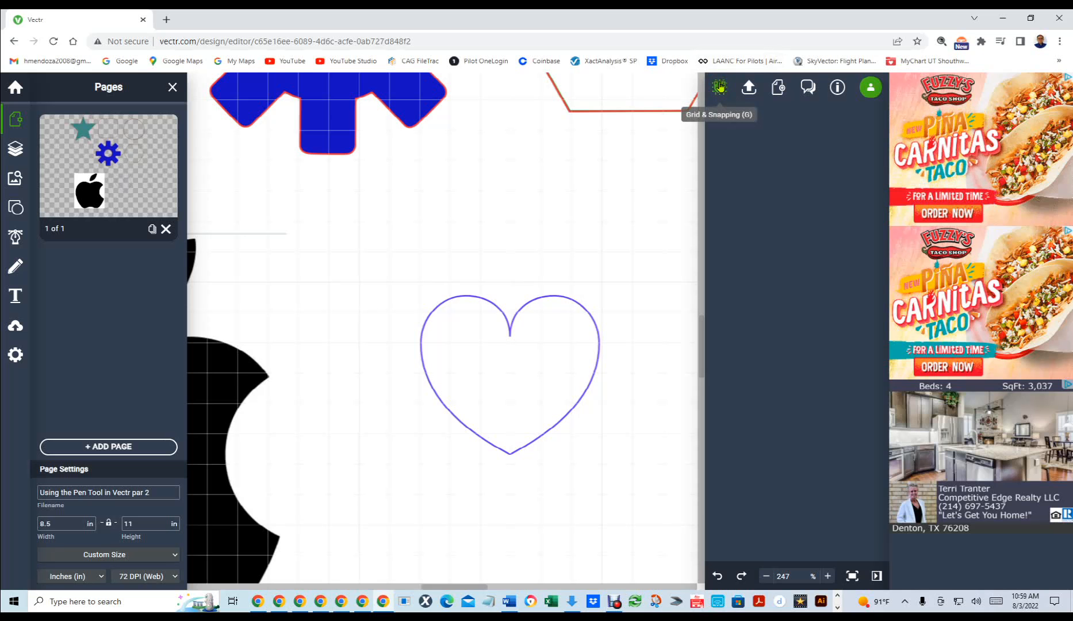
pyautogui.click(719, 87)
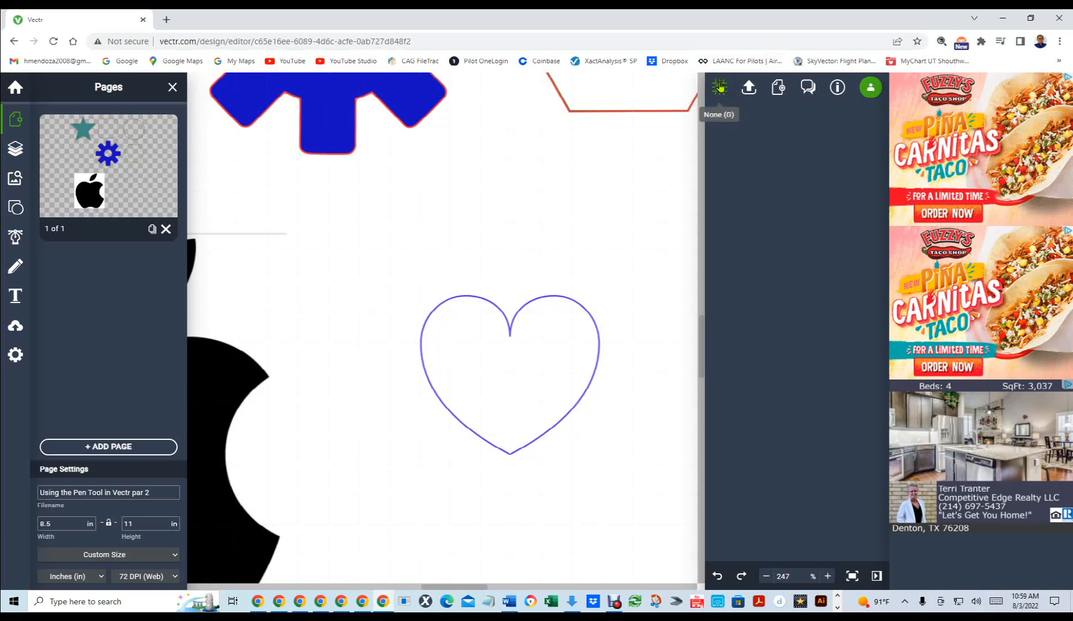
pyautogui.click(720, 87)
pyautogui.click(720, 87)
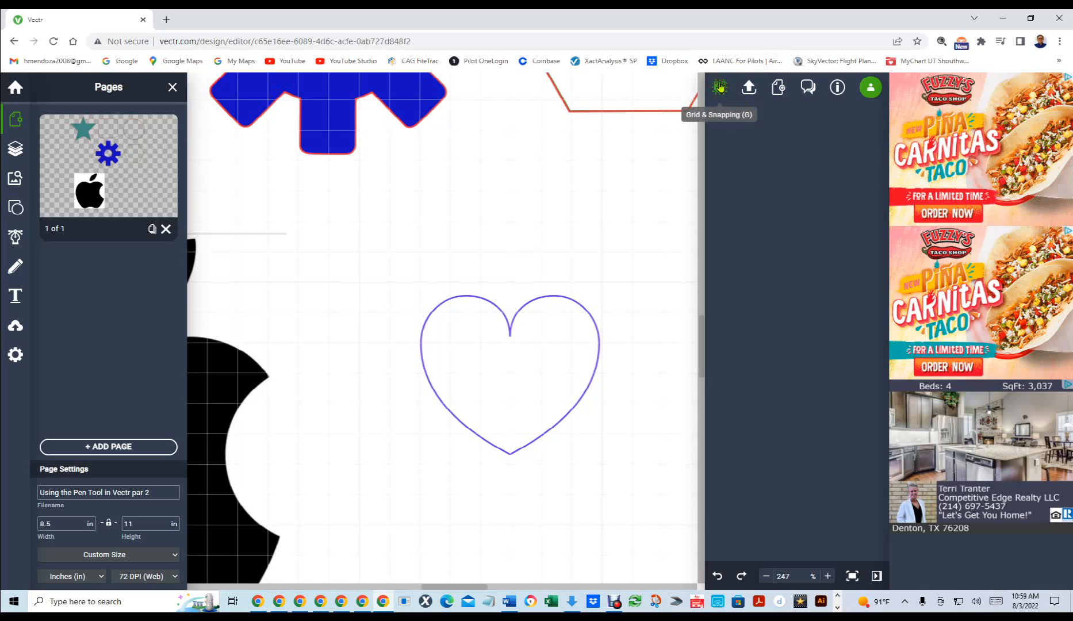
pyautogui.click(719, 87)
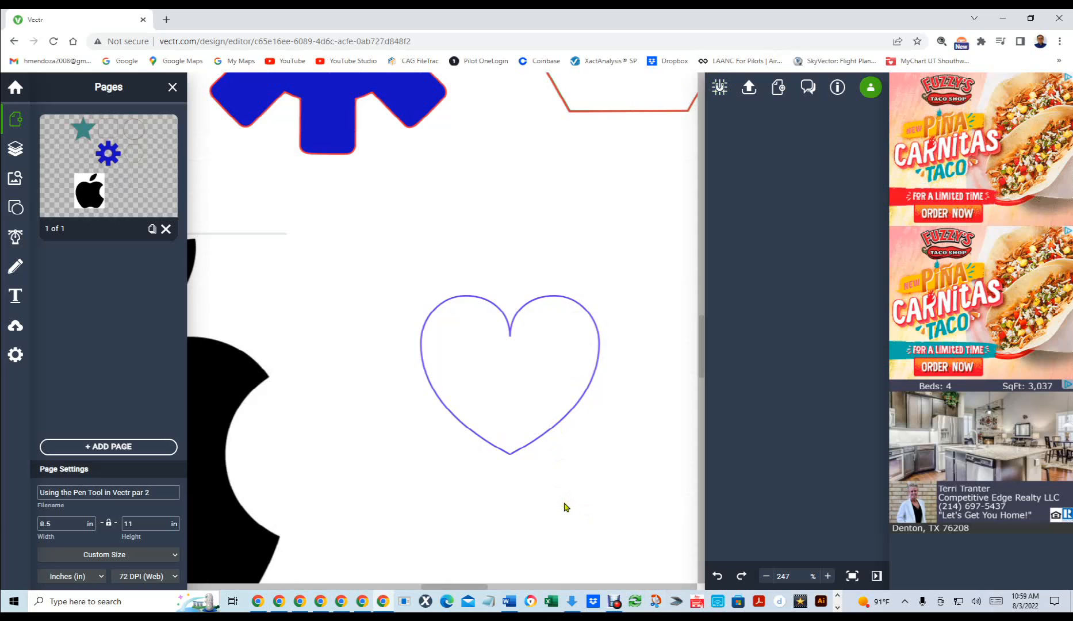
# Step: Turn on the grid together with snapping for the canvas
pyautogui.click(530, 367)
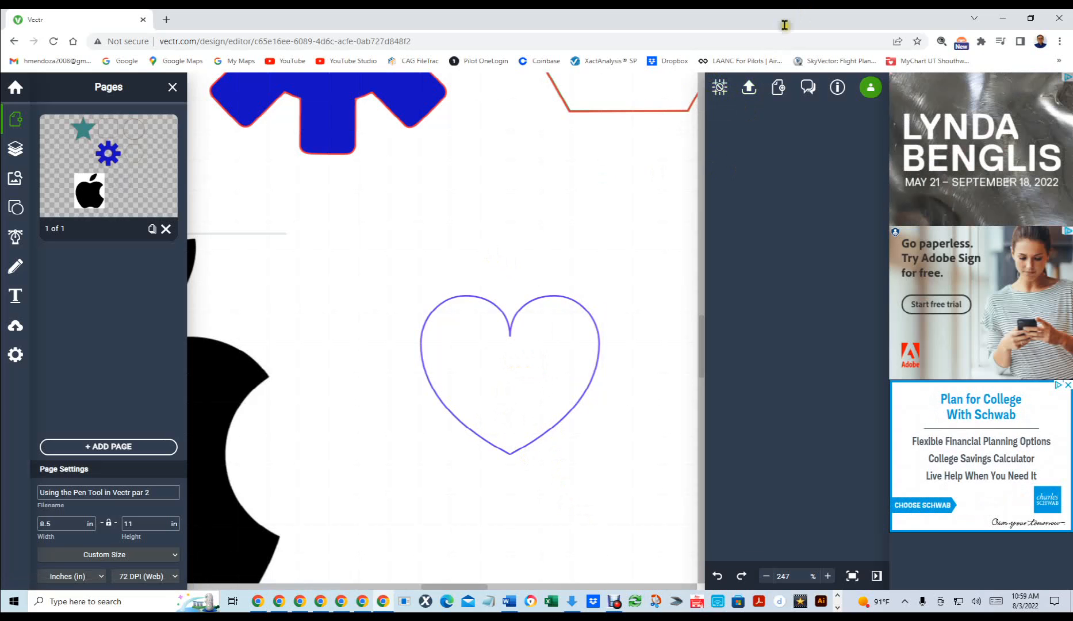
pyautogui.click(718, 88)
pyautogui.click(718, 88)
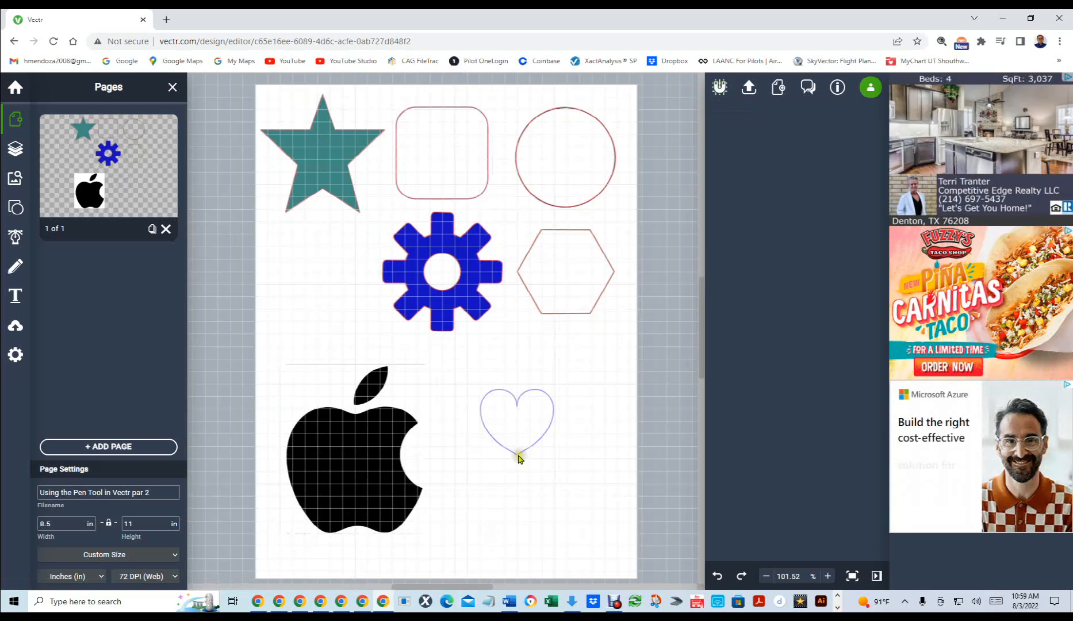
# Step: Nudge the purple heart upward to about X 5.02 in, Y 6.6 in and deselect it
pyautogui.scroll(5, 518, 458)
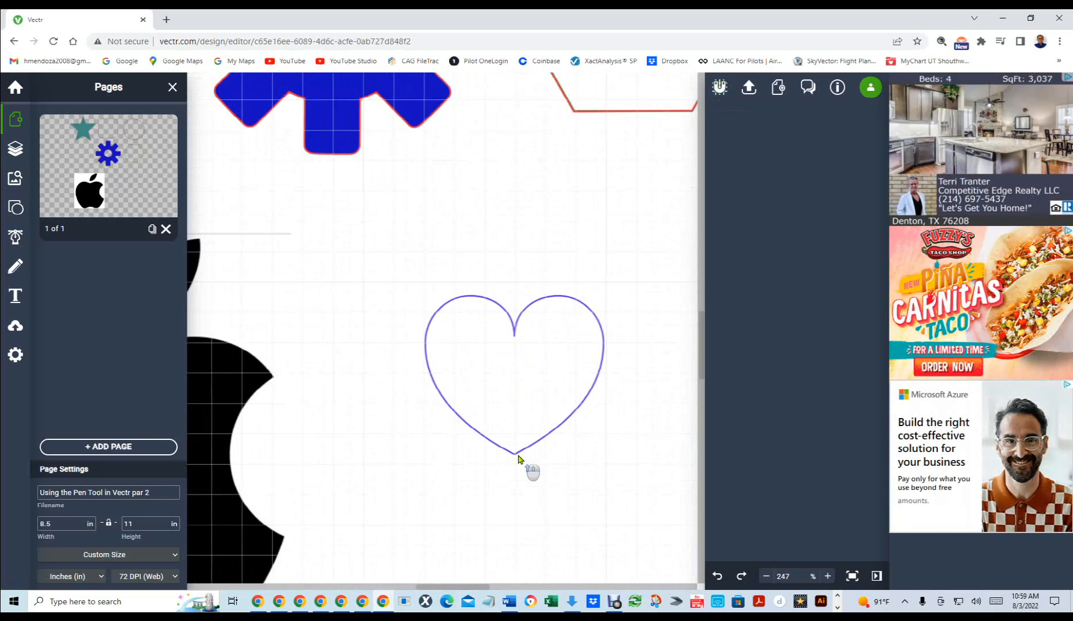
pyautogui.scroll(1, 518, 458)
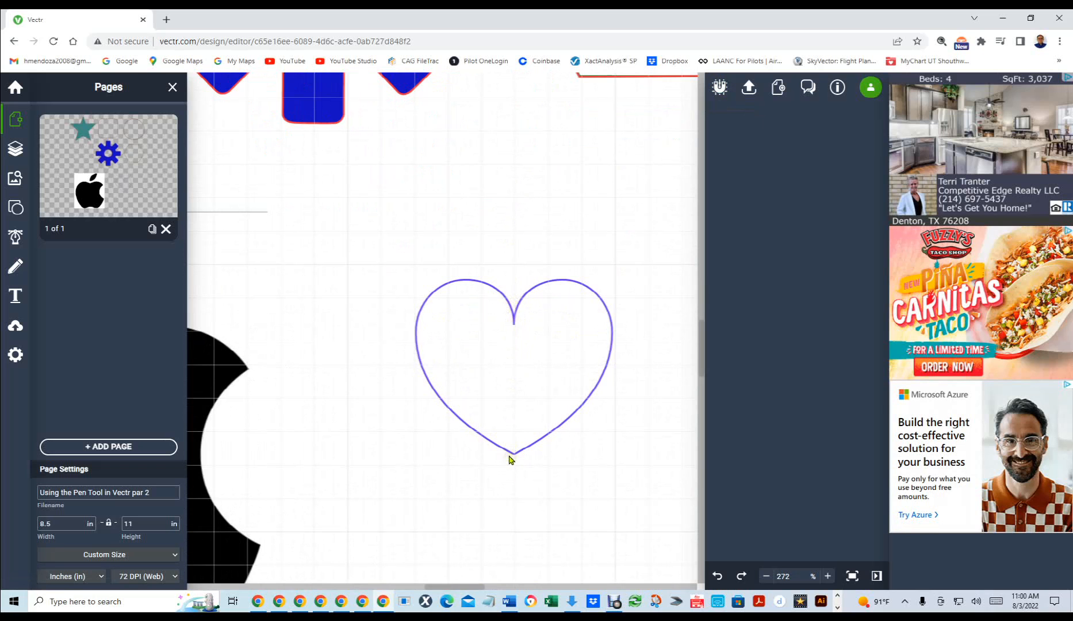
pyautogui.click(536, 280)
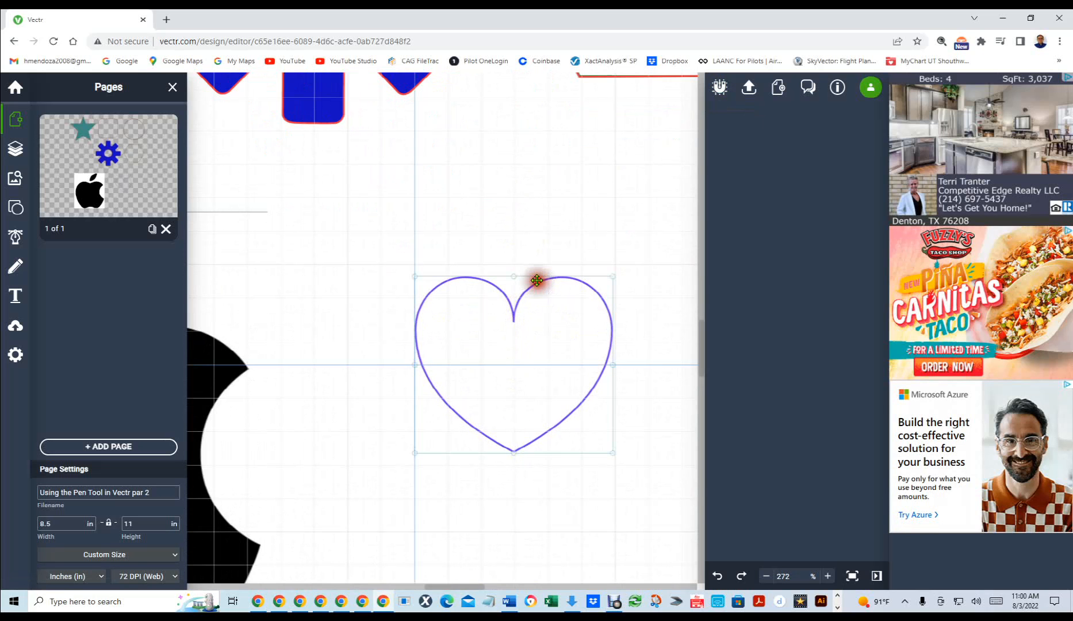
pyautogui.moveTo(533, 287); pyautogui.dragTo(535, 263)
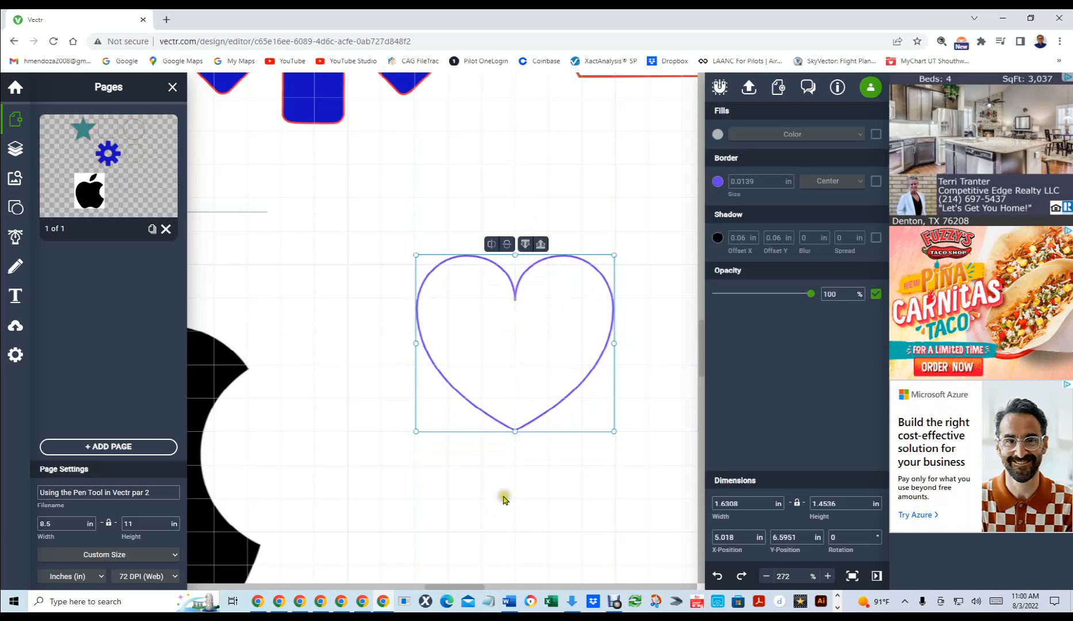
pyautogui.click(553, 489)
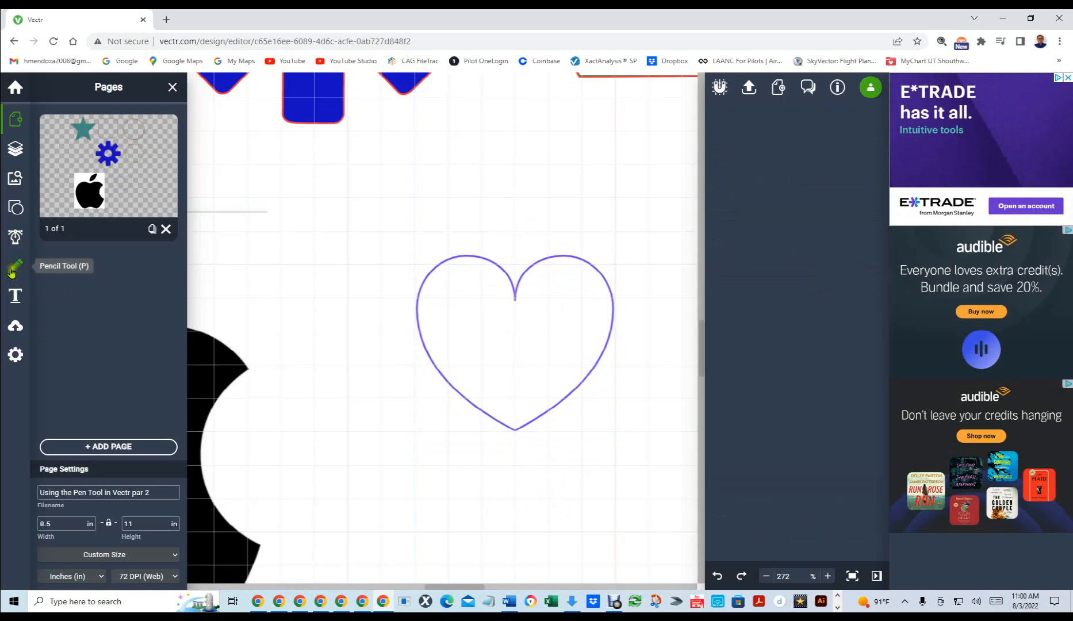
# Step: Start a Pen tool path at the bottom tip of the purple heart
pyautogui.click(13, 239)
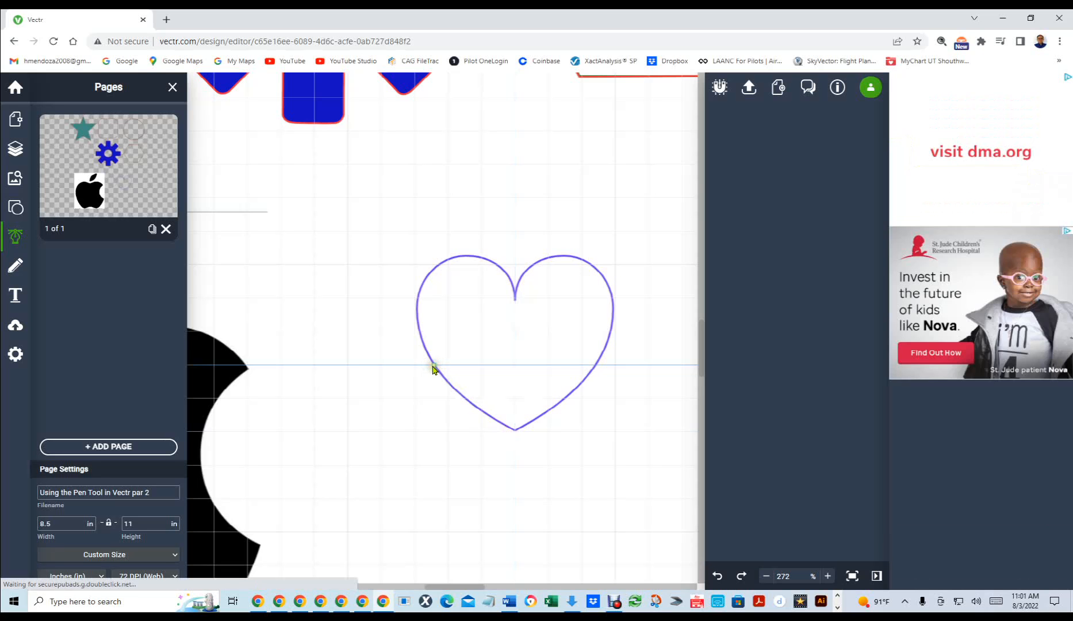
pyautogui.scroll(4, 482, 432)
pyautogui.hscroll(-2, 483, 433)
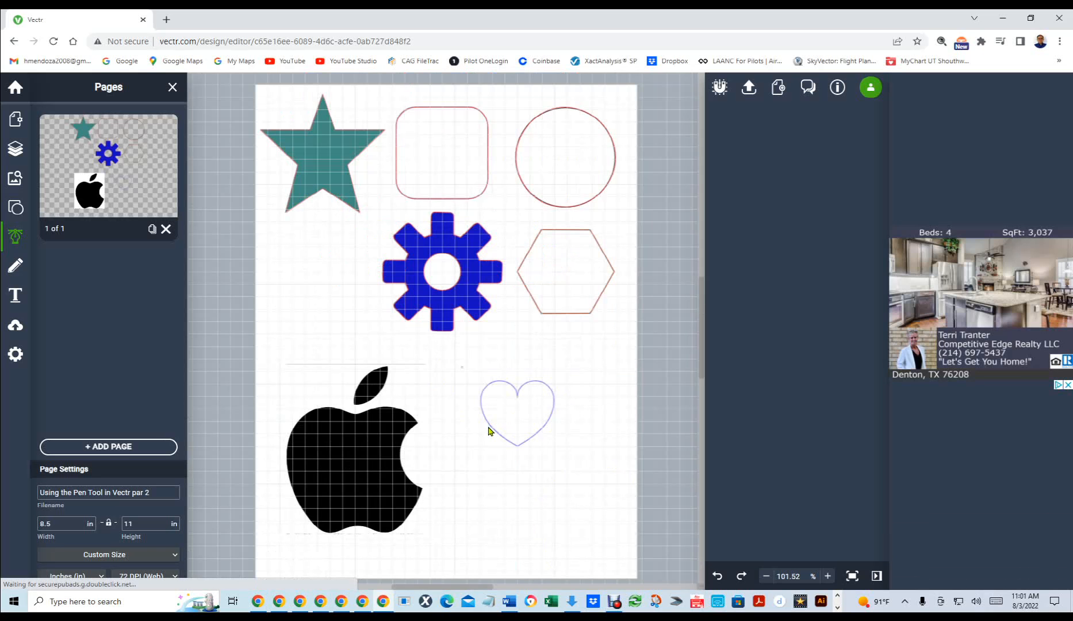
pyautogui.scroll(1, 559, 438)
pyautogui.scroll(5, 559, 440)
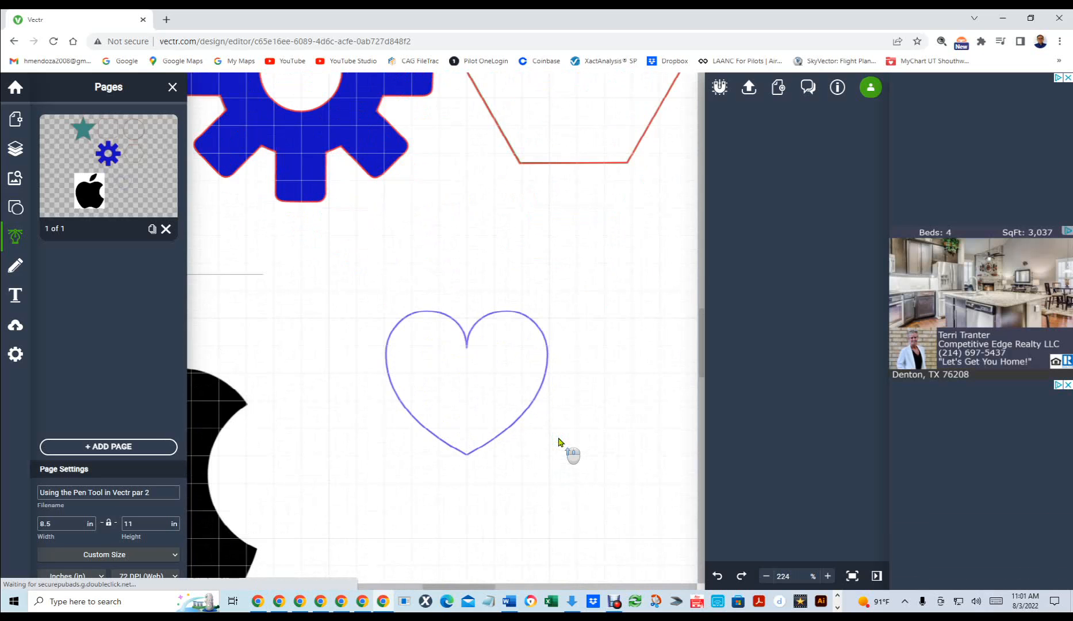
pyautogui.scroll(1, 559, 442)
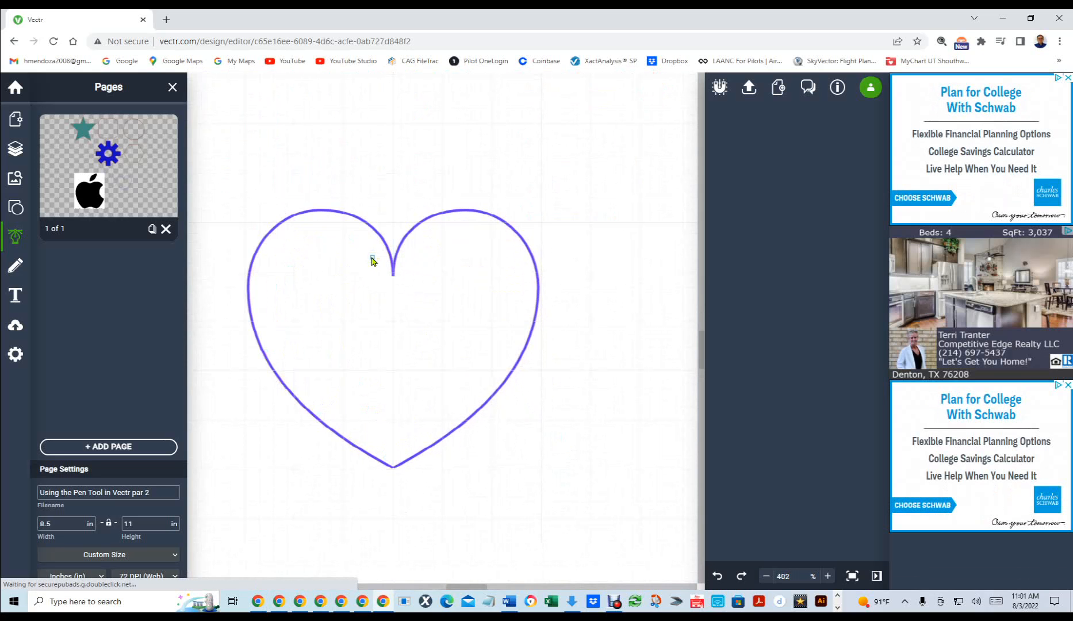
pyautogui.click(394, 471)
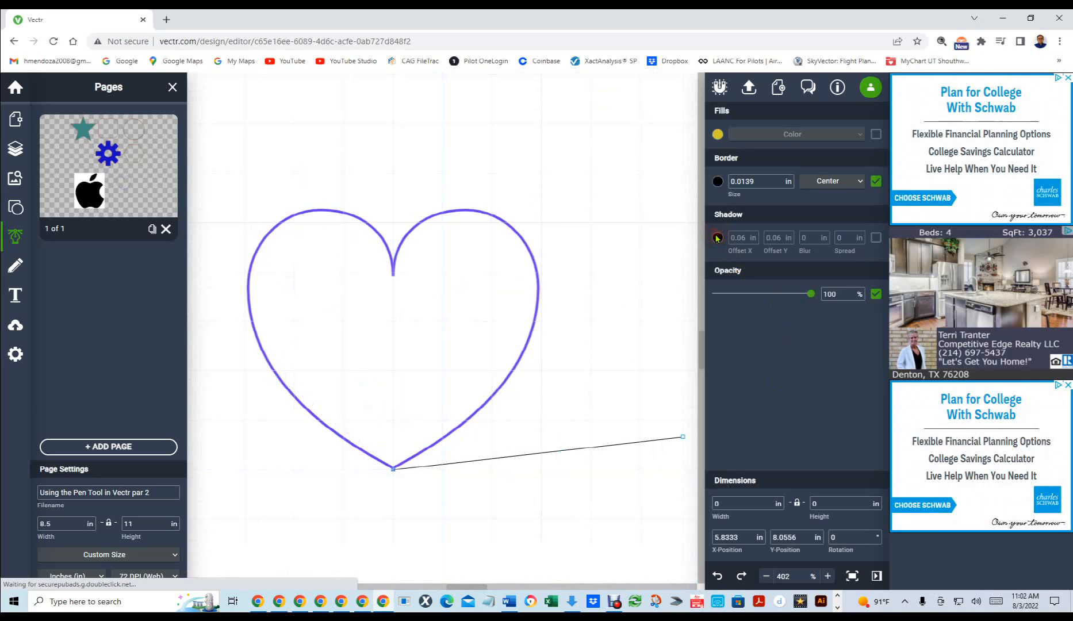
pyautogui.click(875, 238)
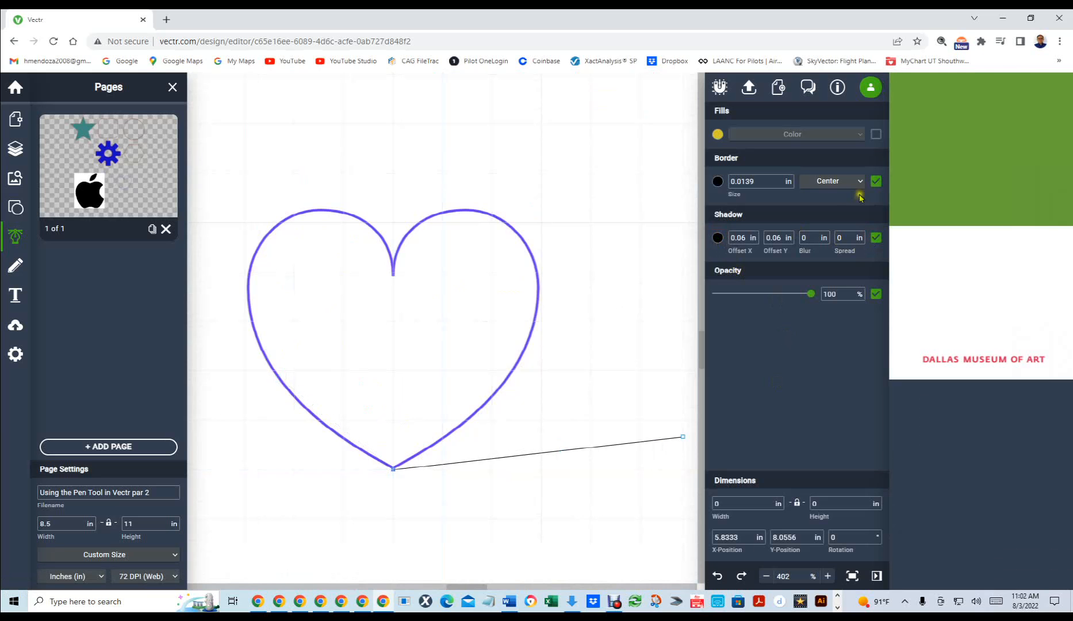
pyautogui.click(874, 182)
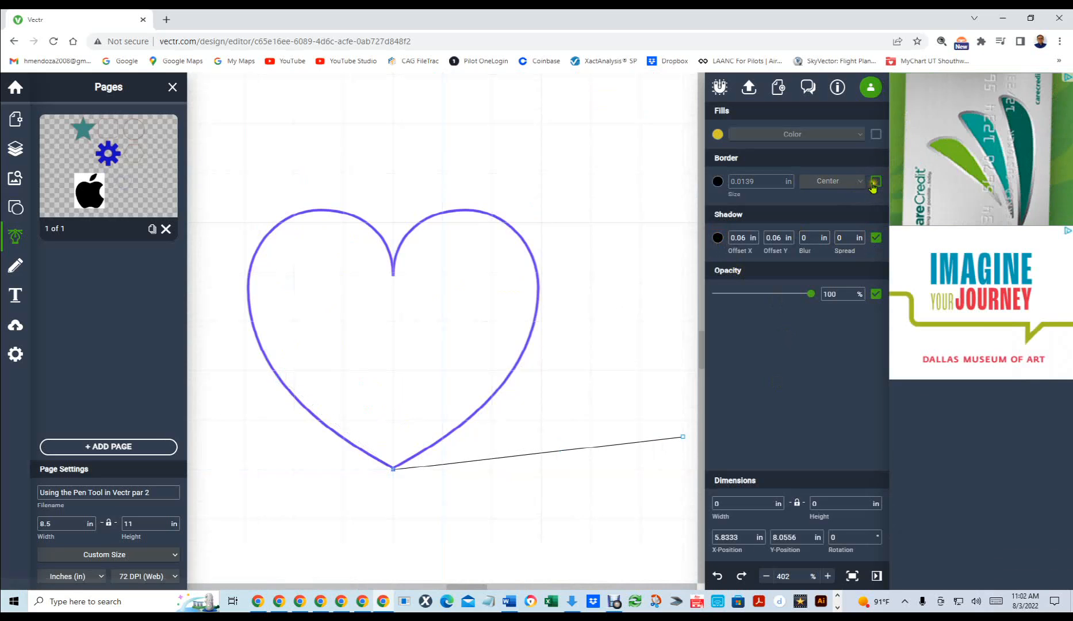
pyautogui.click(875, 238)
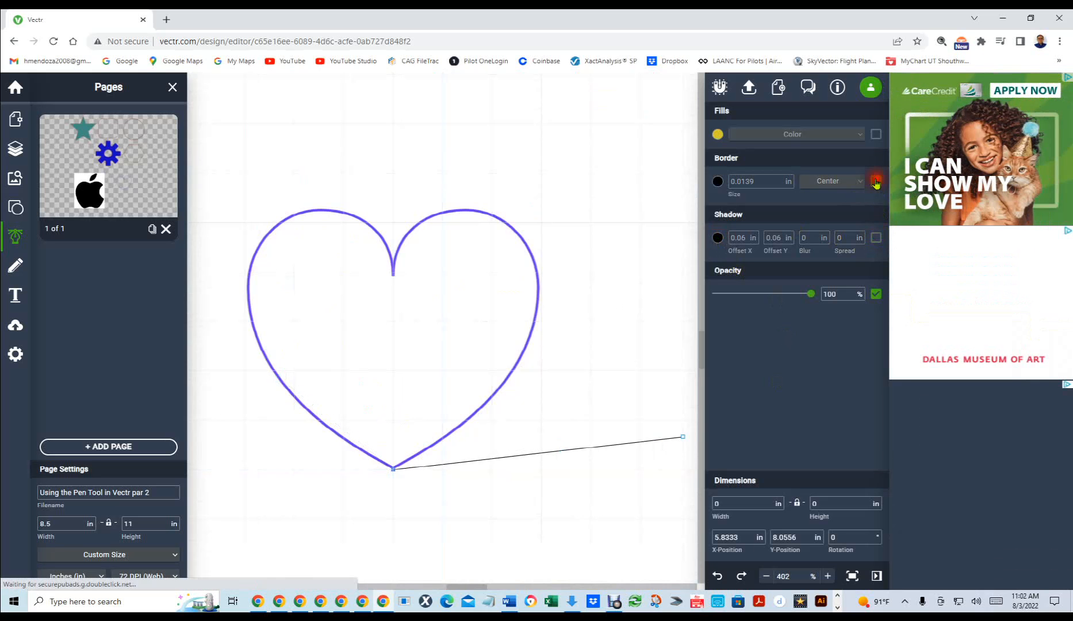
pyautogui.click(875, 182)
# Step: Set the new path's border to red (#F72F3A) with a size of 0.02 in
pyautogui.click(717, 182)
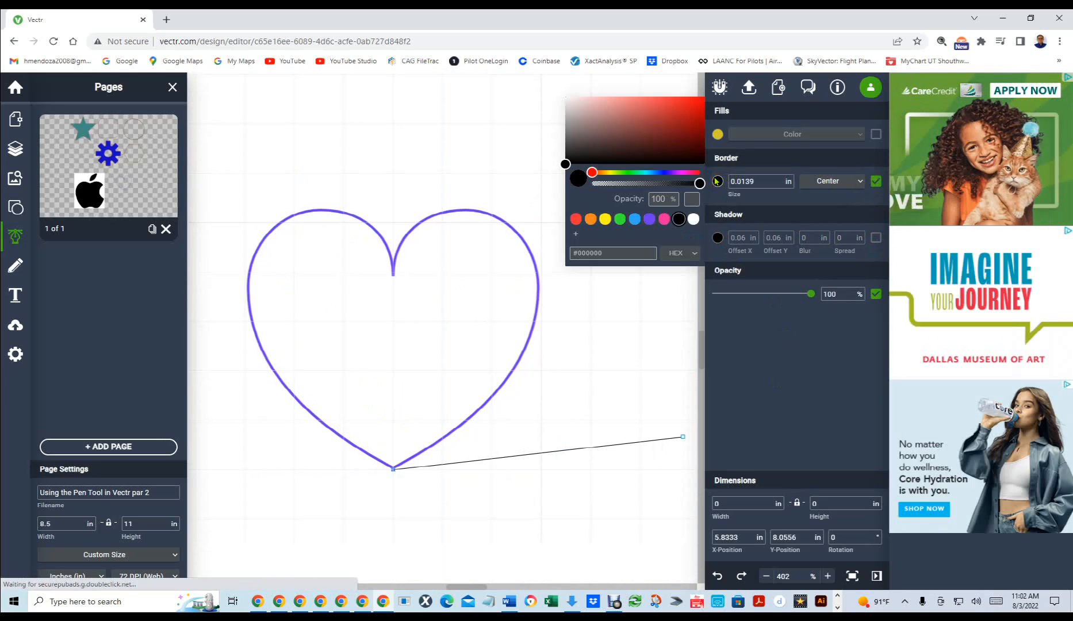
pyautogui.click(576, 218)
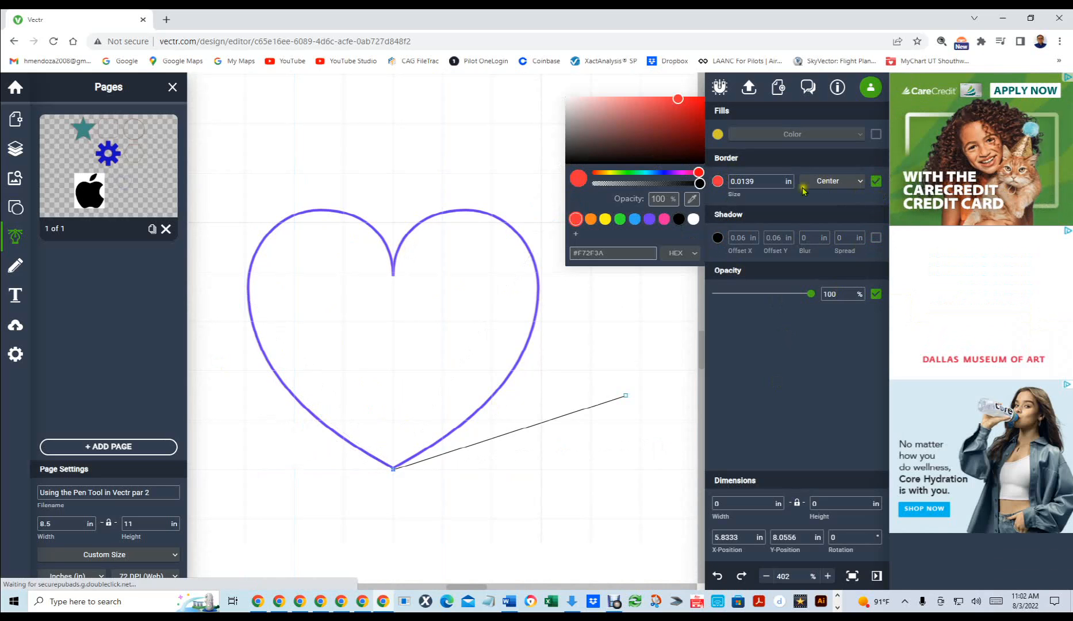
pyautogui.click(741, 177)
pyautogui.write('0.02')
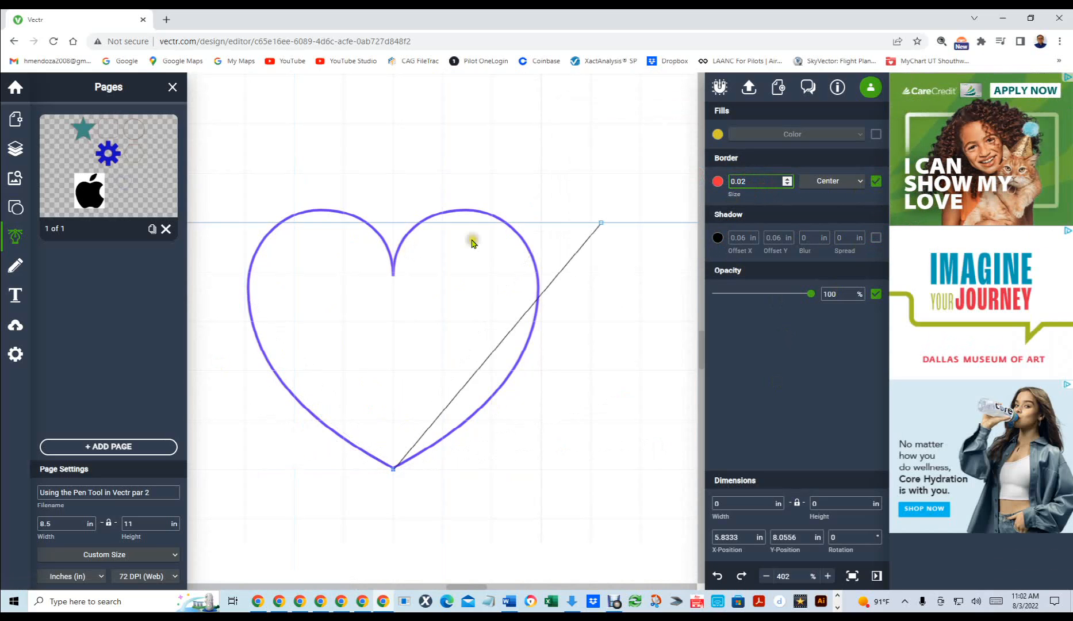
pyautogui.click(394, 379)
pyautogui.click(876, 183)
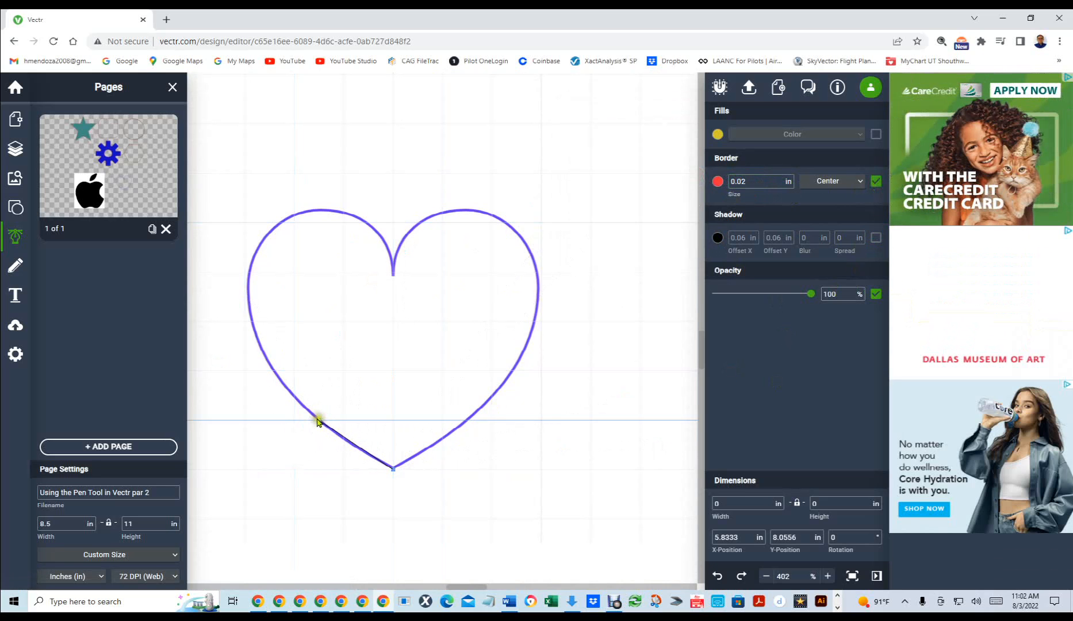
# Step: Add a smooth second anchor on the heart's lower-left edge, curving the segment along the outline, about 0.56 in wide and 0.41 in high
pyautogui.moveTo(292, 397); pyautogui.dragTo(277, 376)
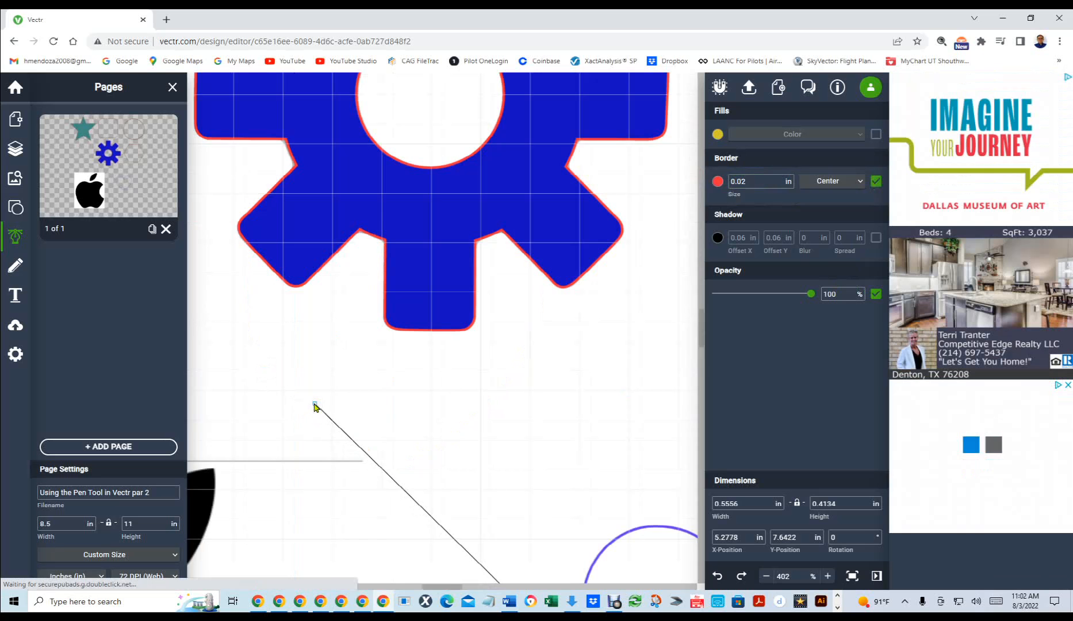
pyautogui.scroll(2, 496, 423)
pyautogui.scroll(7, 495, 424)
pyautogui.scroll(-6, 495, 424)
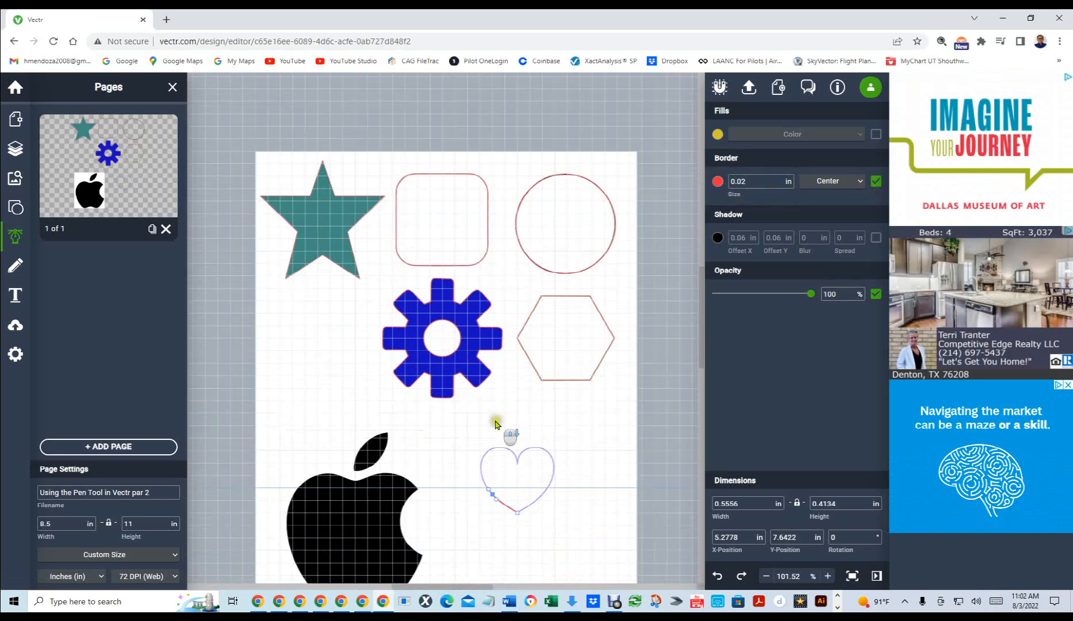
pyautogui.scroll(5, 492, 504)
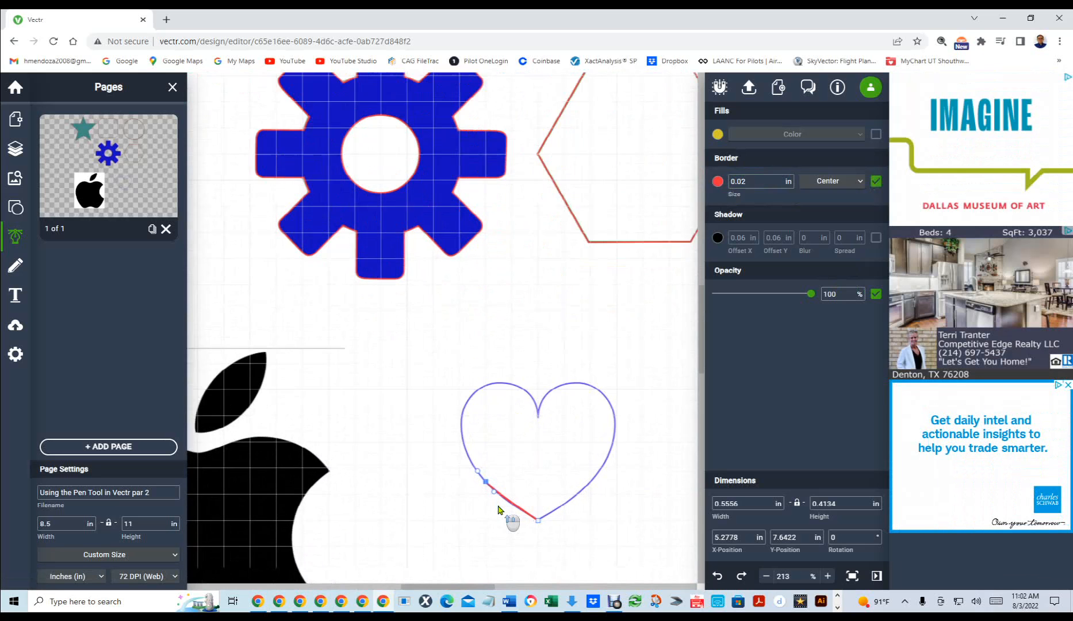
# Step: Add smooth anchors on the heart's left edge and upper-left lobe, curving the path along the outline, about 0.81 in wide and 1.44 in high
pyautogui.scroll(1, 498, 510)
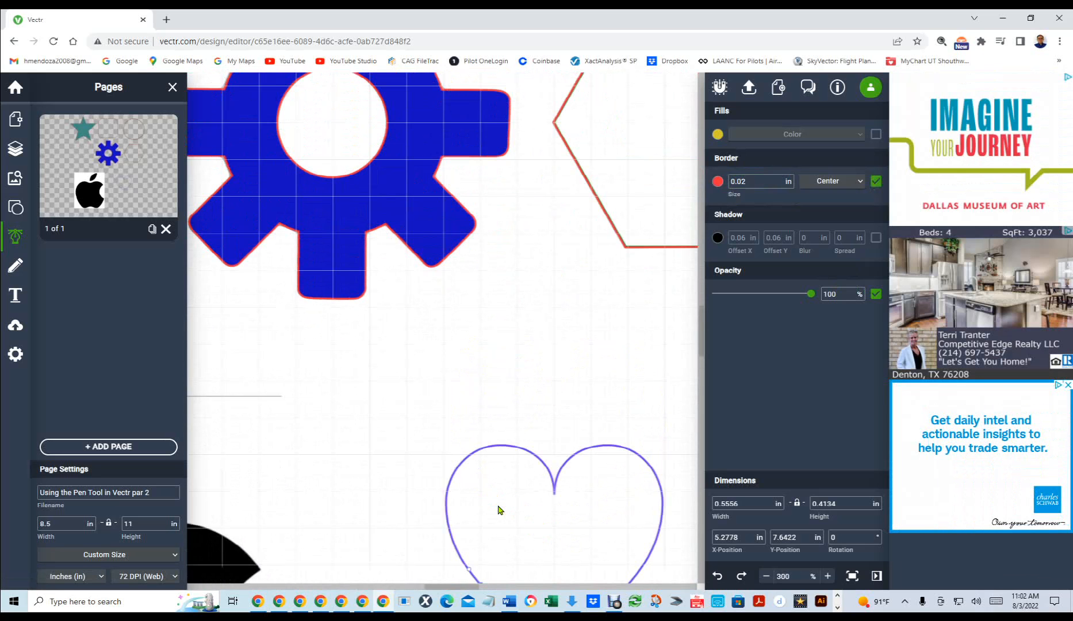
pyautogui.scroll(-1, 498, 510)
pyautogui.scroll(-3, 498, 509)
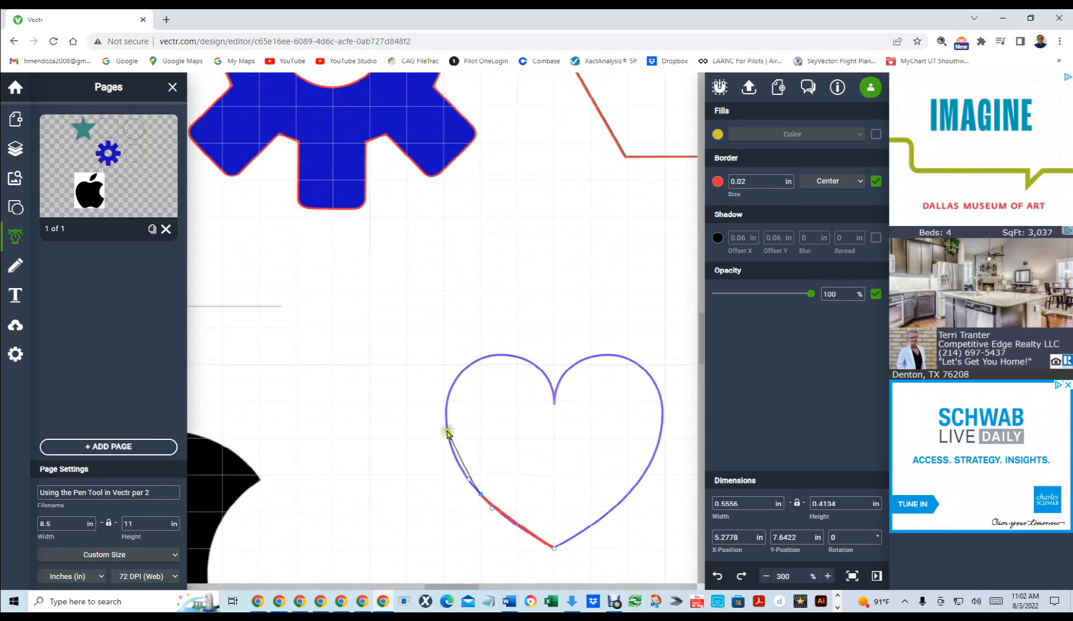
pyautogui.moveTo(448, 431); pyautogui.dragTo(446, 403)
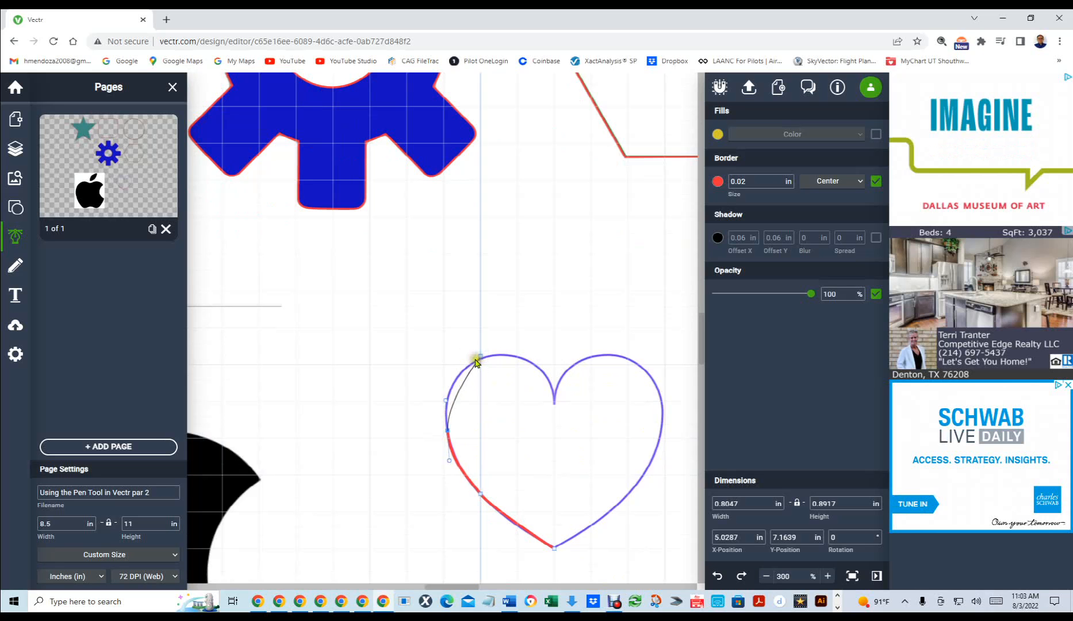
pyautogui.moveTo(480, 360); pyautogui.dragTo(514, 341)
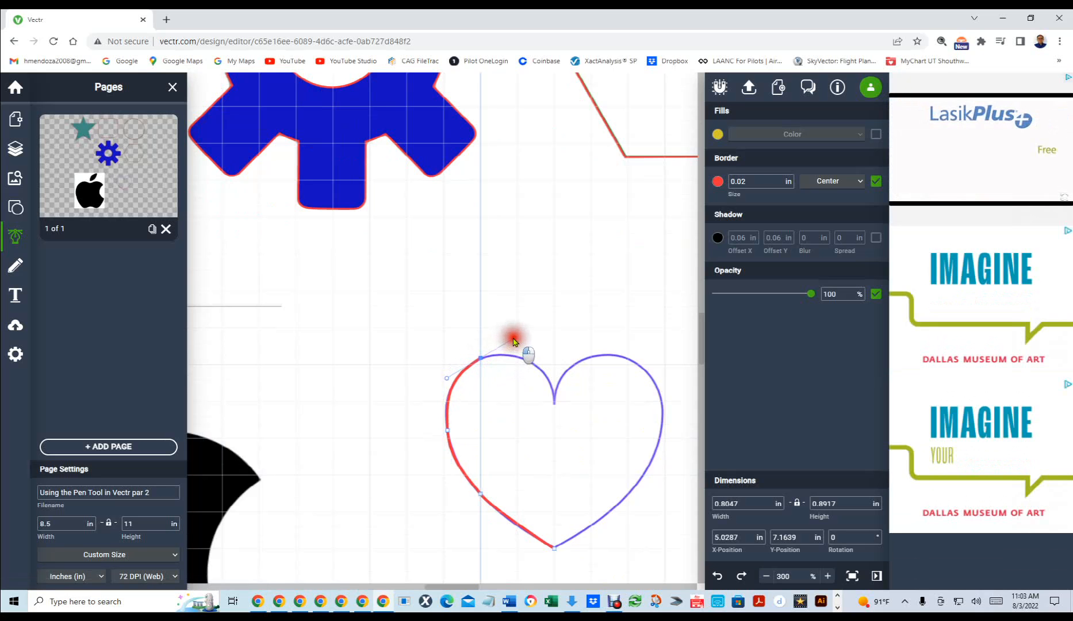
pyautogui.moveTo(514, 341); pyautogui.dragTo(514, 338)
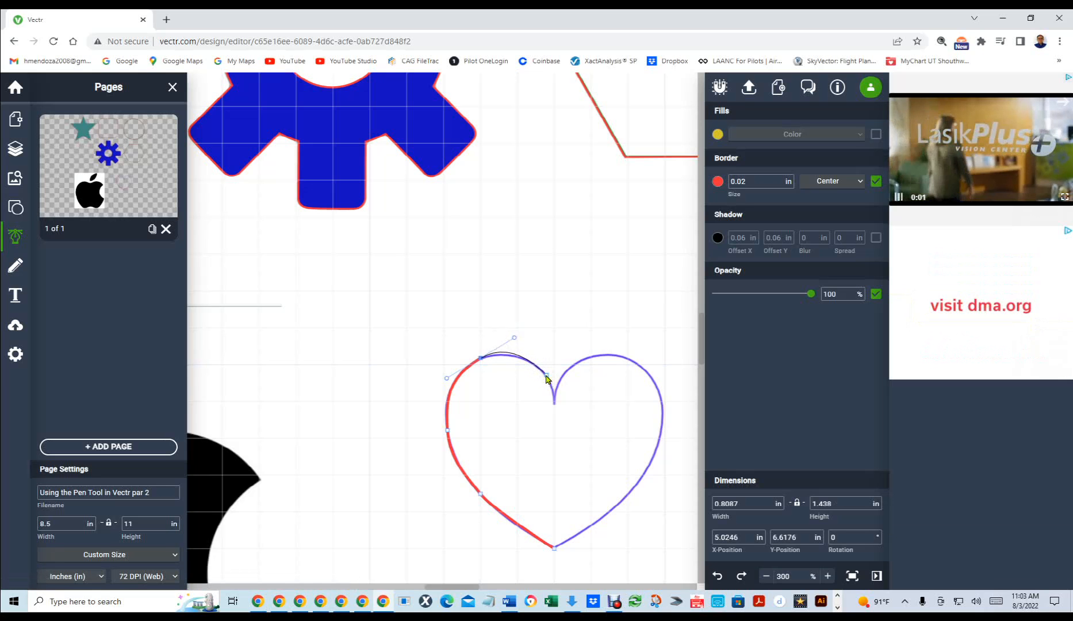
pyautogui.click(547, 375)
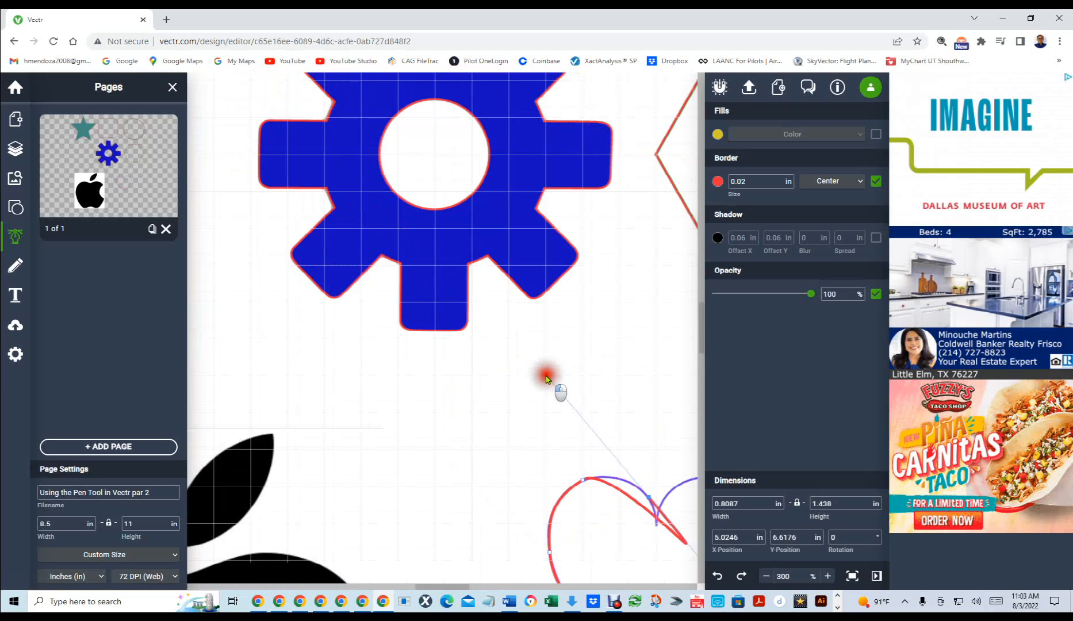
pyautogui.click(659, 505)
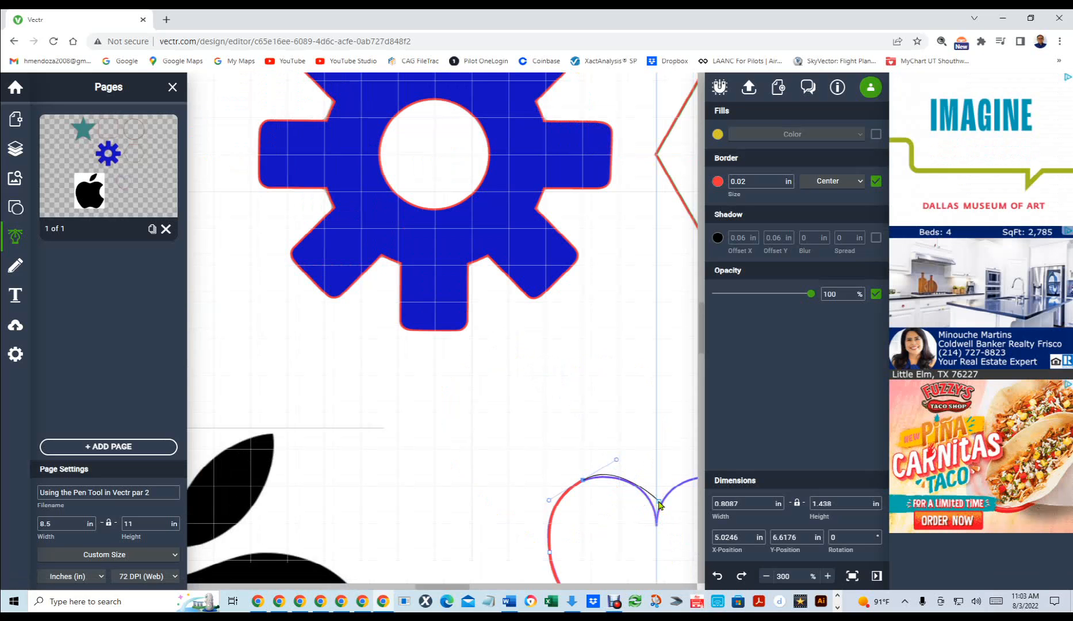
pyautogui.hotkey('ctrl', '0')
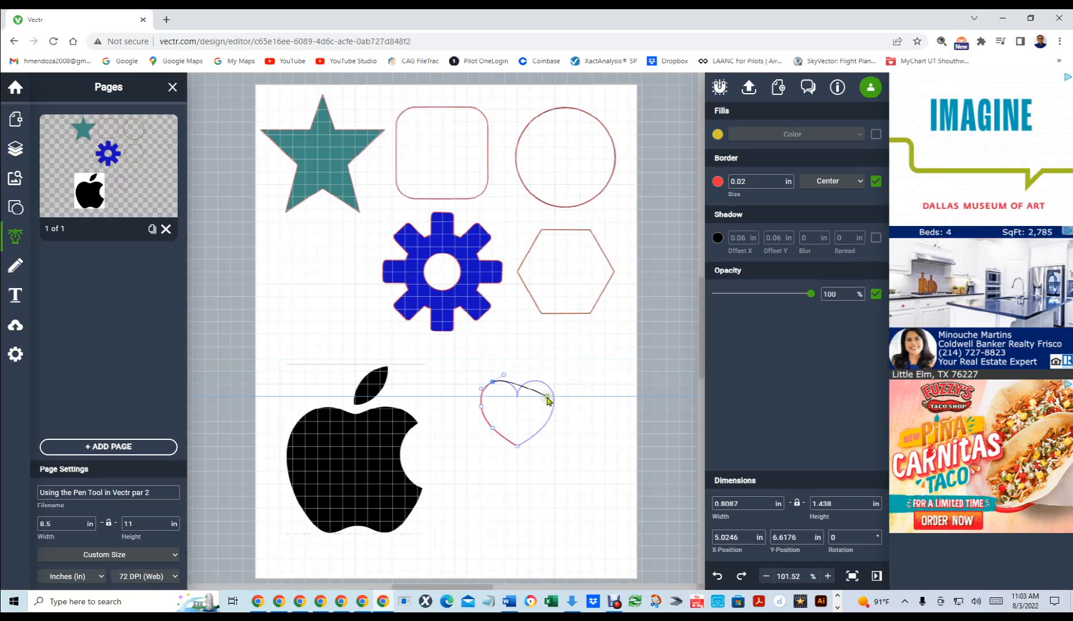
pyautogui.scroll(1, 545, 401)
pyautogui.scroll(10, 545, 401)
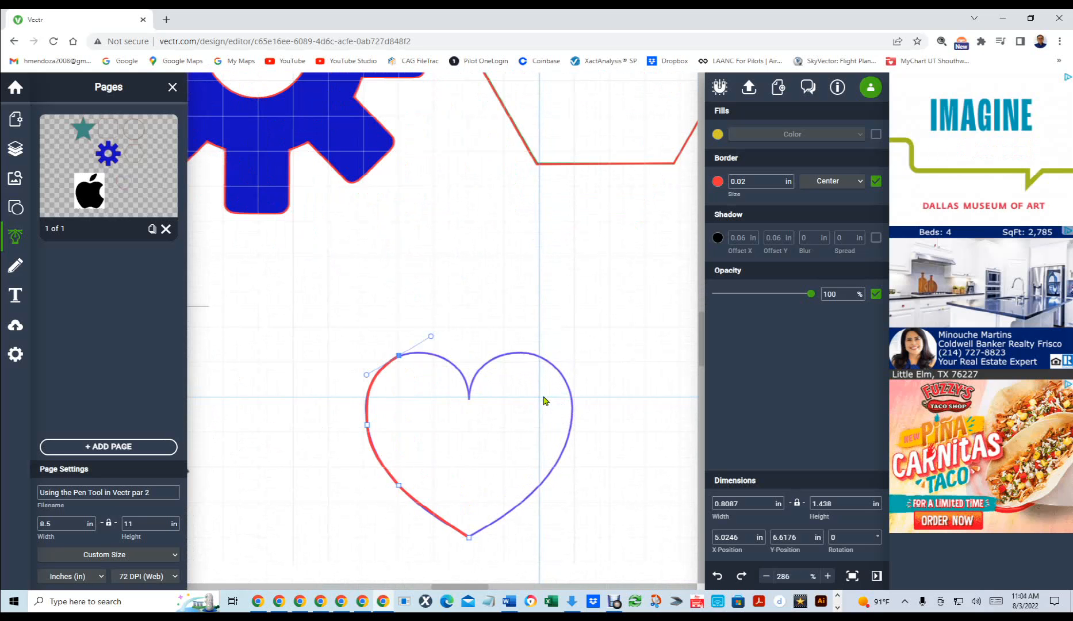
# Step: Add a smooth anchor on the left lobe's inner edge and an end anchor at the heart's cleft, finishing the open path
pyautogui.click(460, 370)
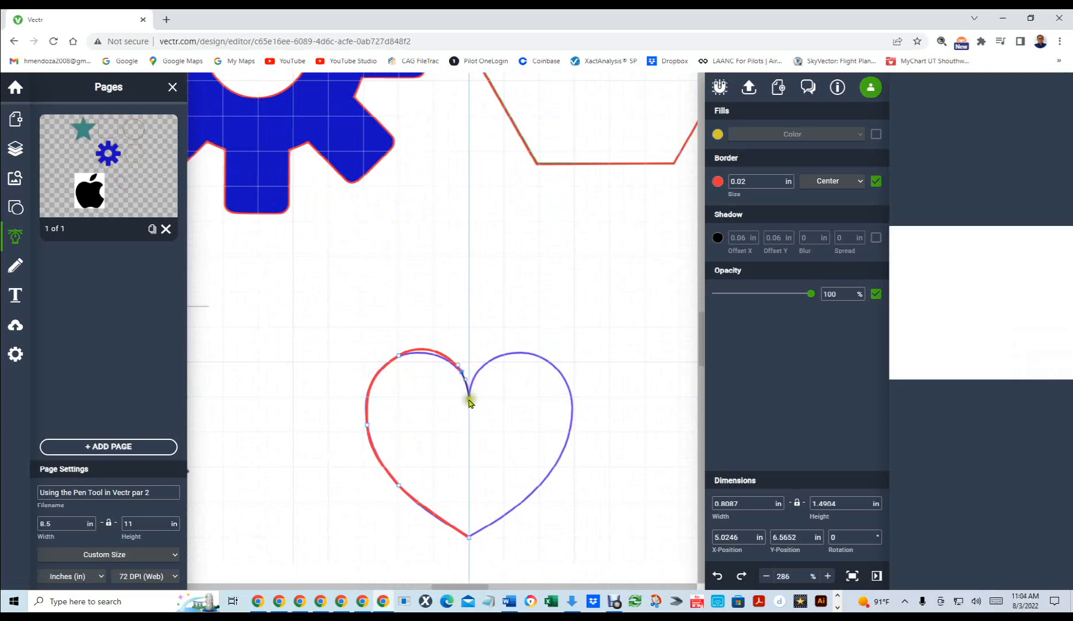
pyautogui.scroll(1, 469, 401)
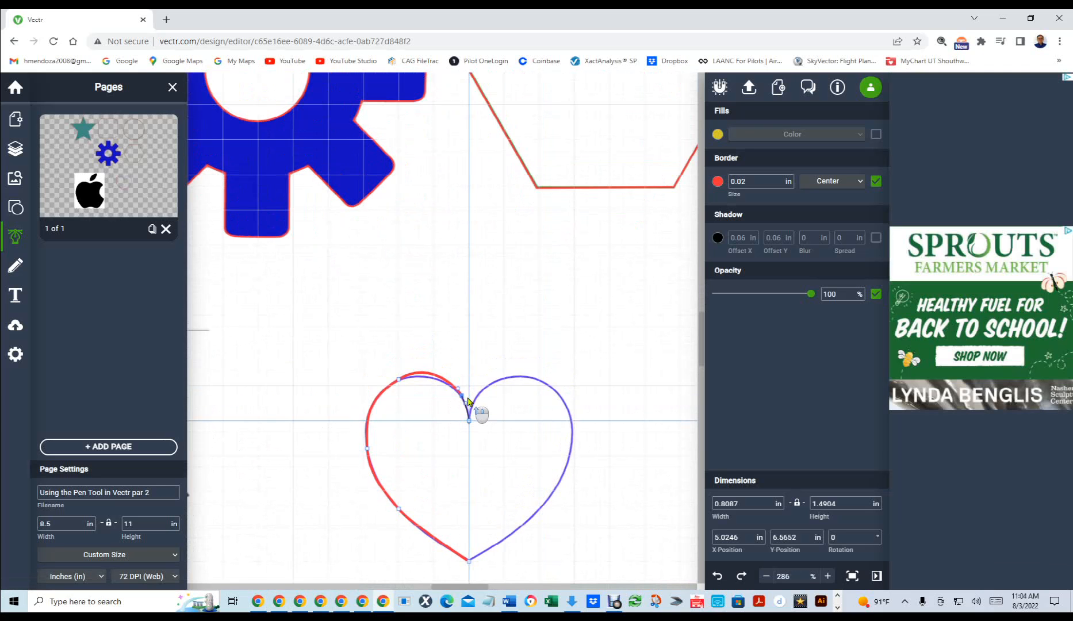
pyautogui.scroll(4, 469, 419)
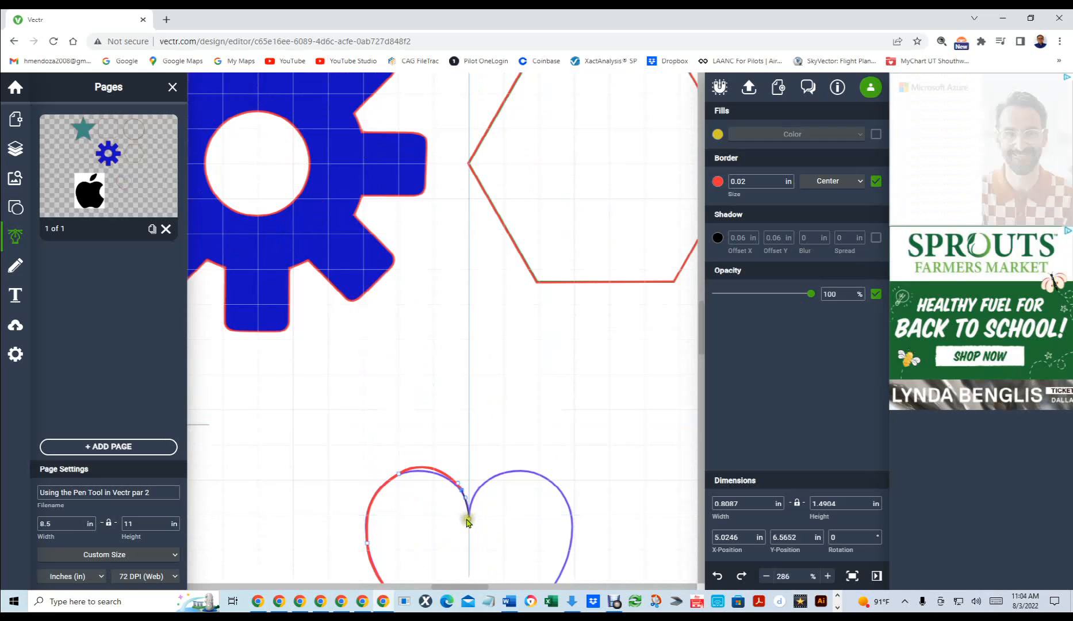
pyautogui.click(468, 519)
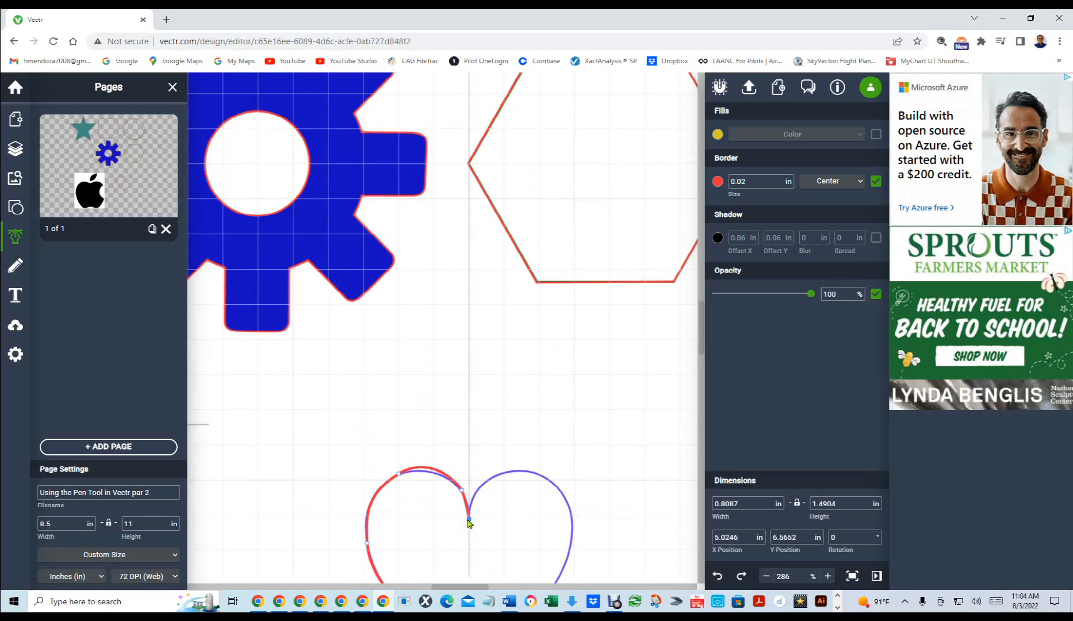
pyautogui.press('Escape')
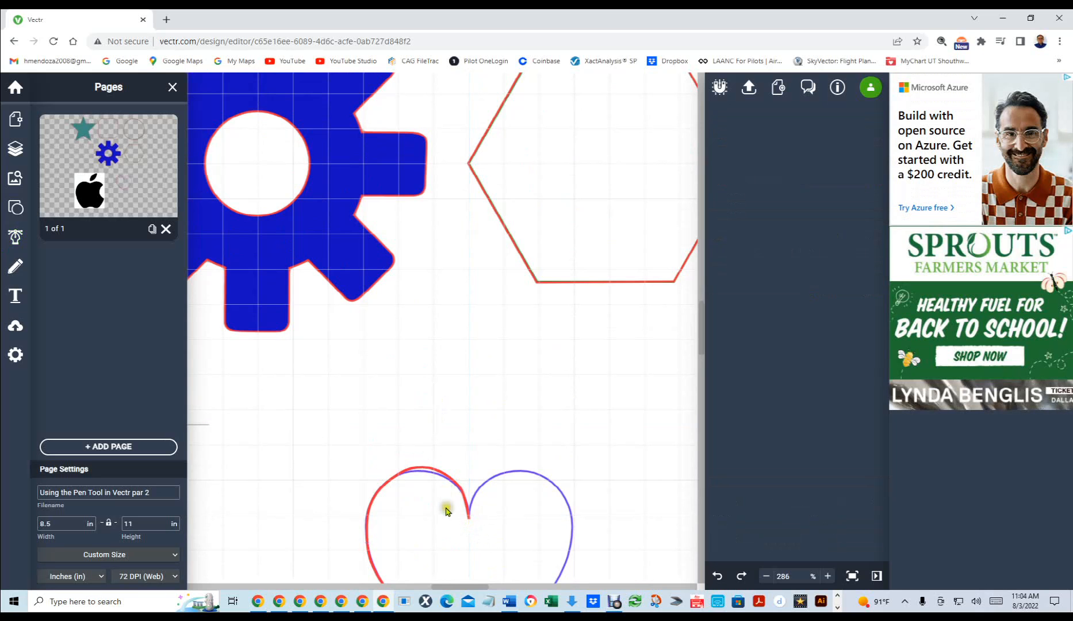
# Step: Lower the right-hand handle of the red path's upper-left anchor so the lobe follows the purple outline, about 1.47 in high overall
pyautogui.scroll(5, 449, 523)
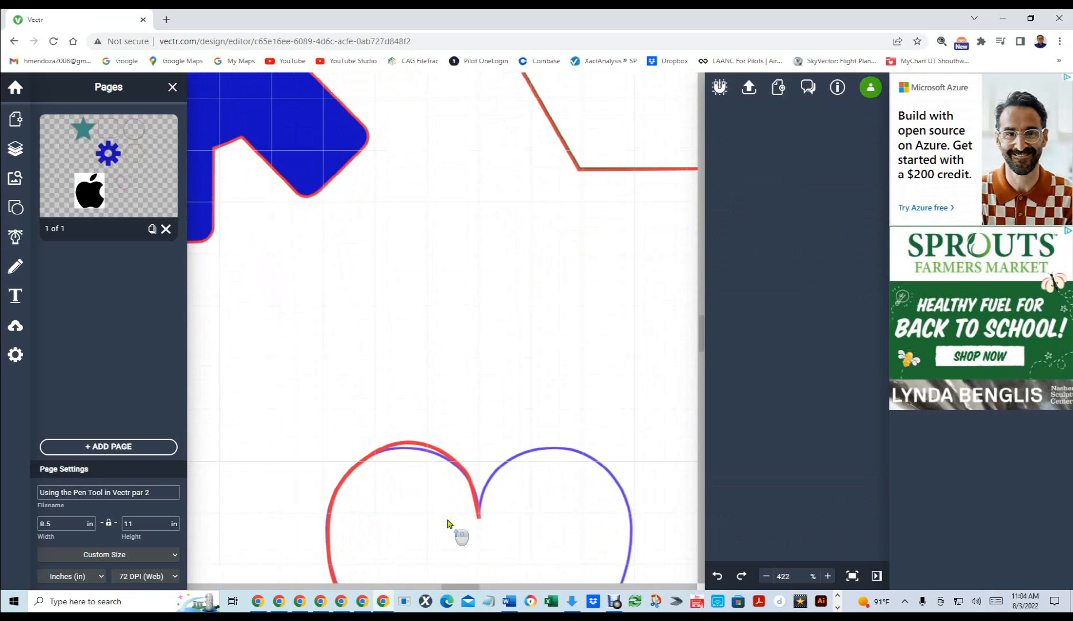
pyautogui.click(418, 441)
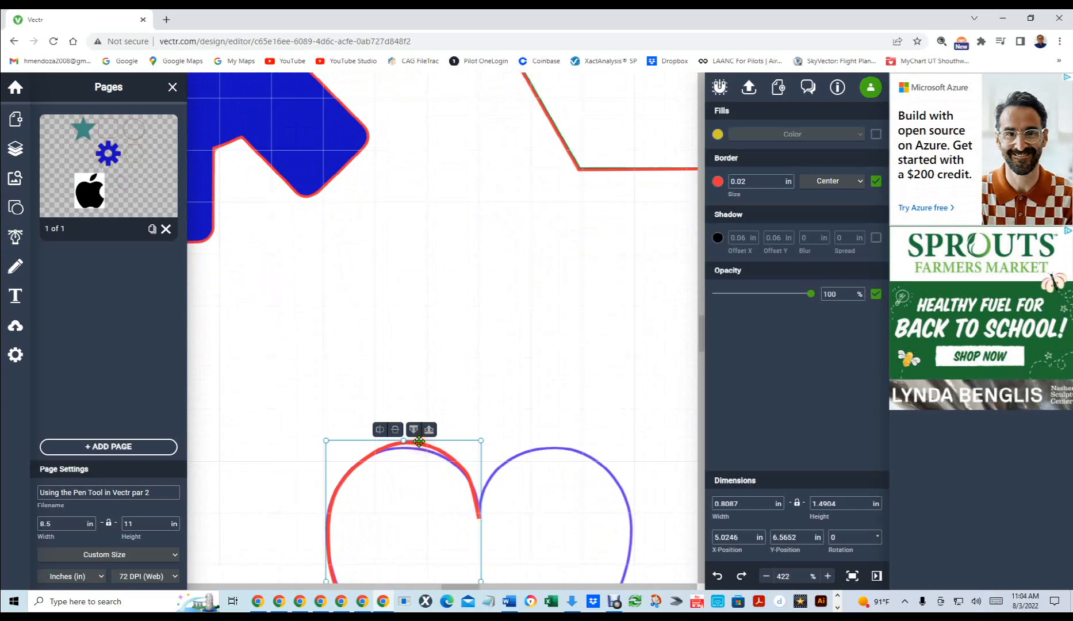
pyautogui.doubleClick(420, 444)
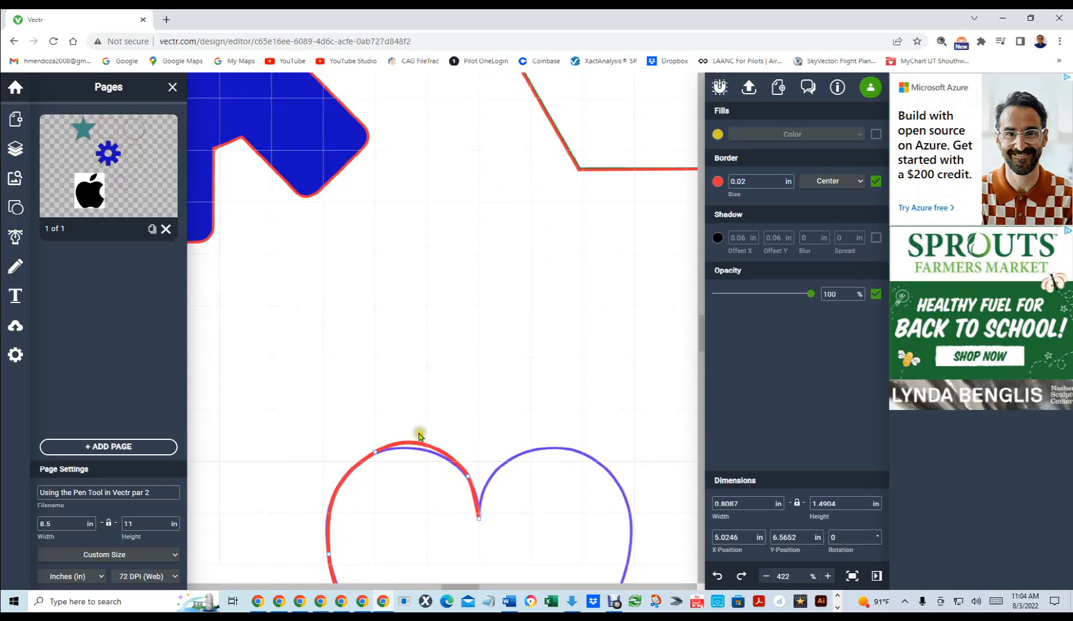
pyautogui.click(375, 453)
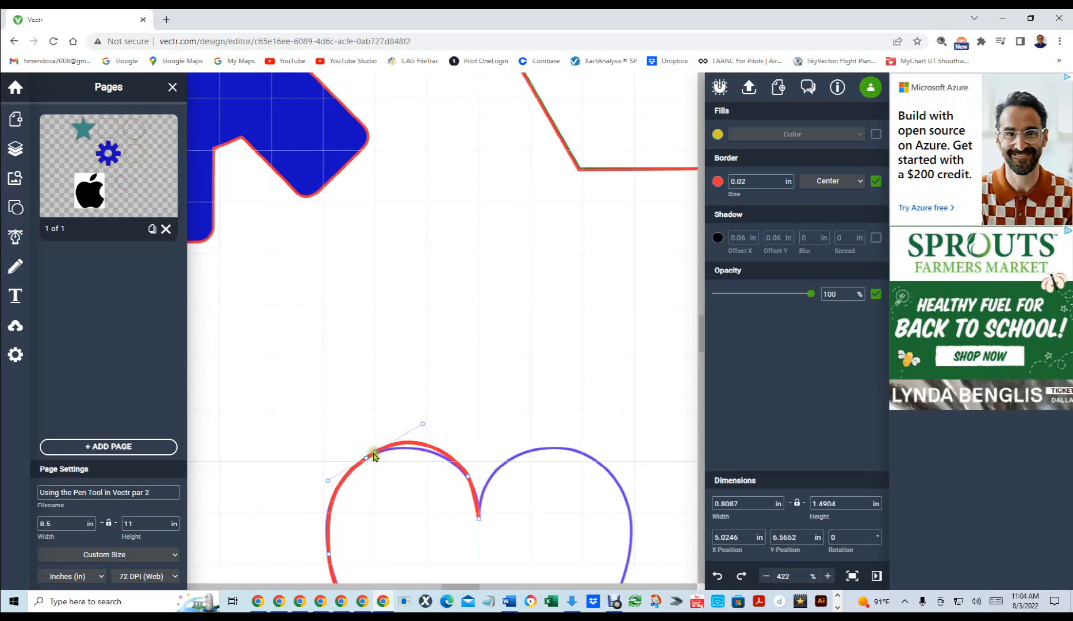
pyautogui.click(426, 425)
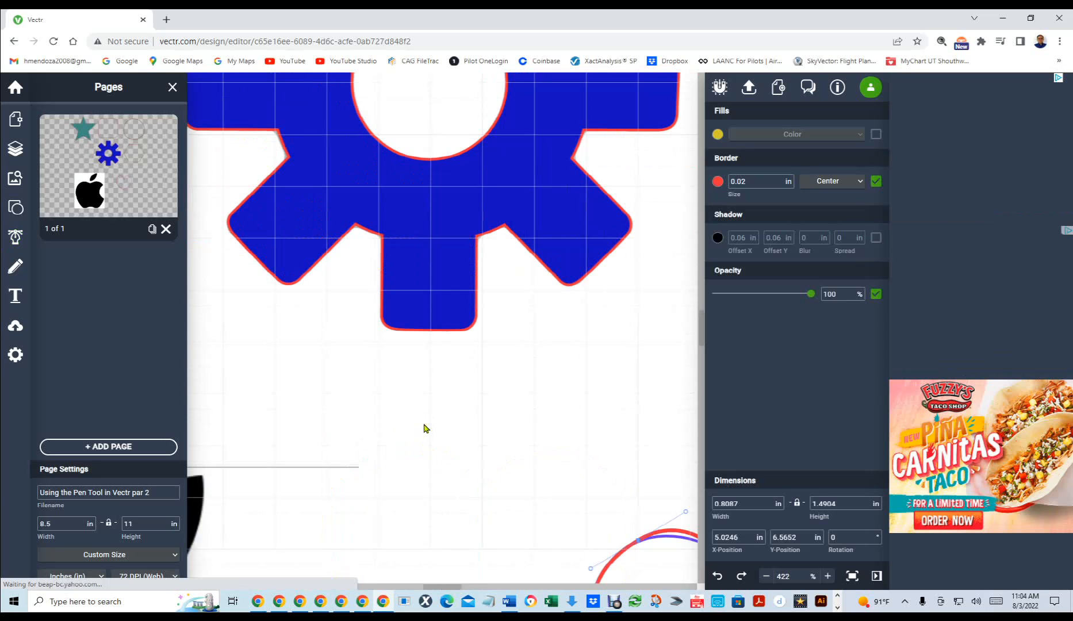
pyautogui.hotkey('ctrl', '0')
pyautogui.click(525, 405)
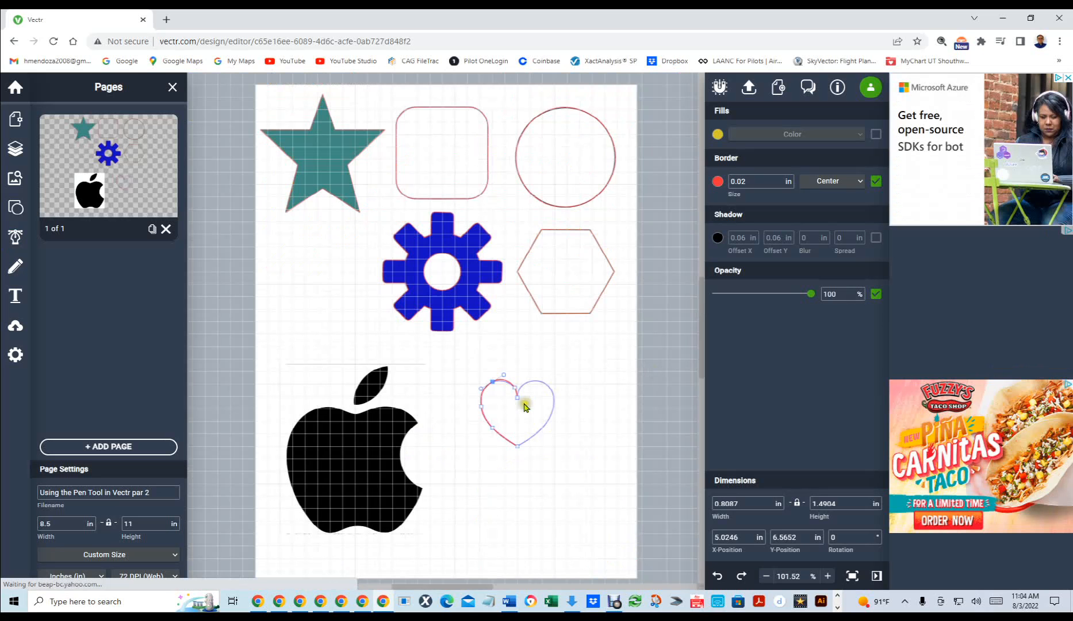
pyautogui.scroll(2, 525, 404)
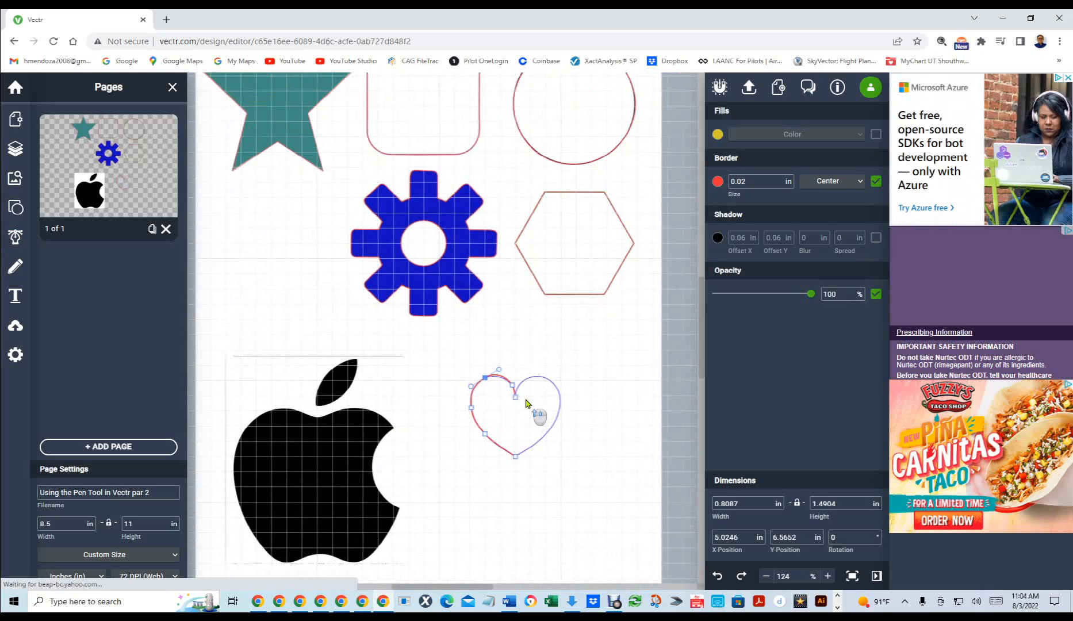
pyautogui.scroll(4, 526, 404)
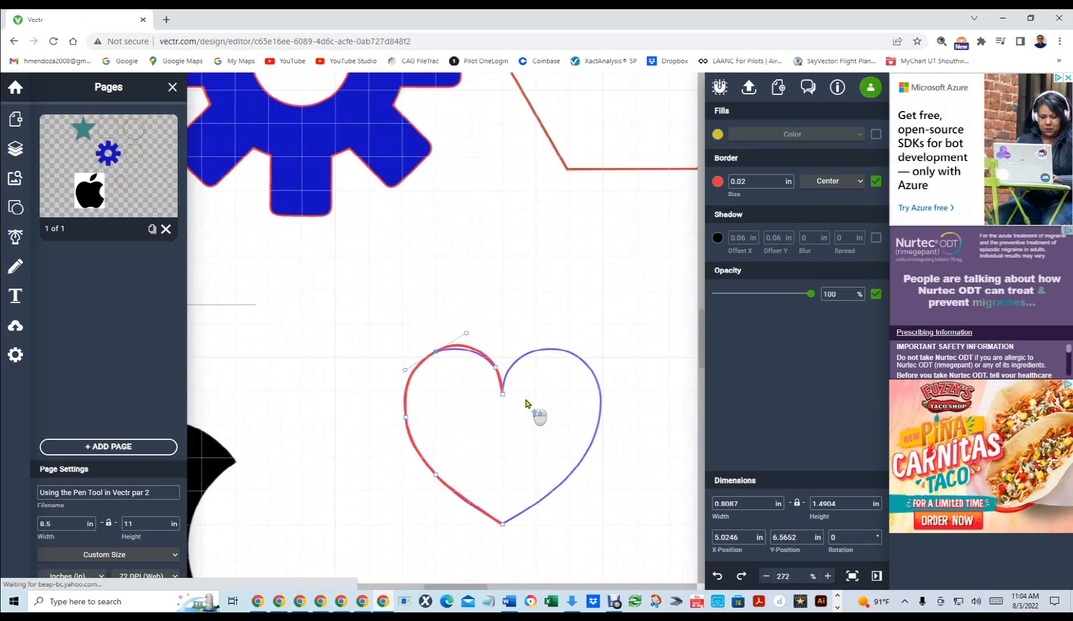
pyautogui.scroll(3, 526, 403)
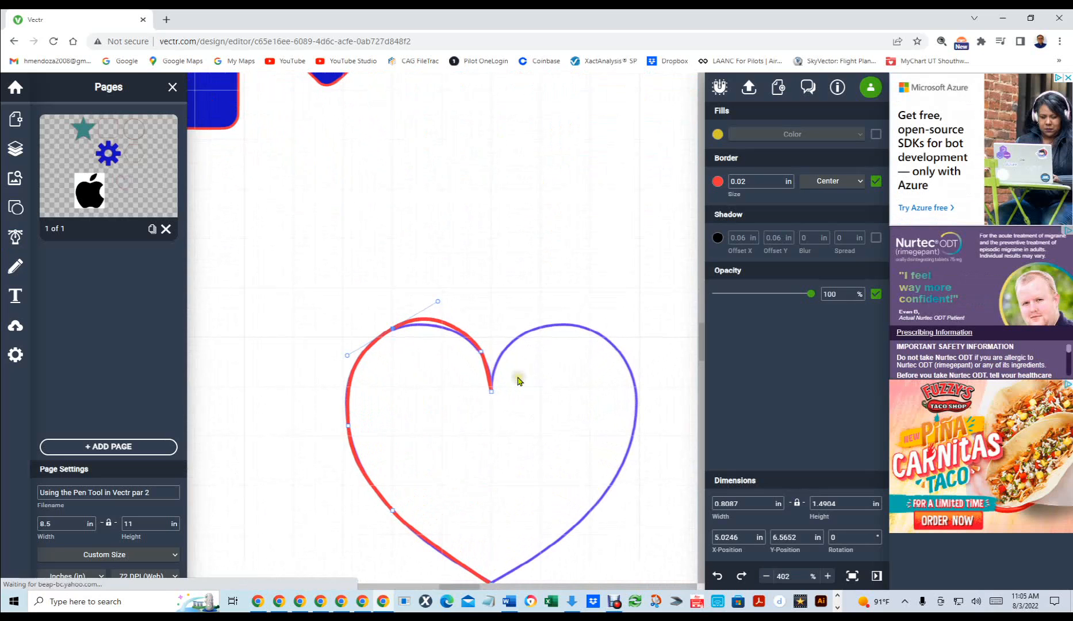
pyautogui.click(437, 302)
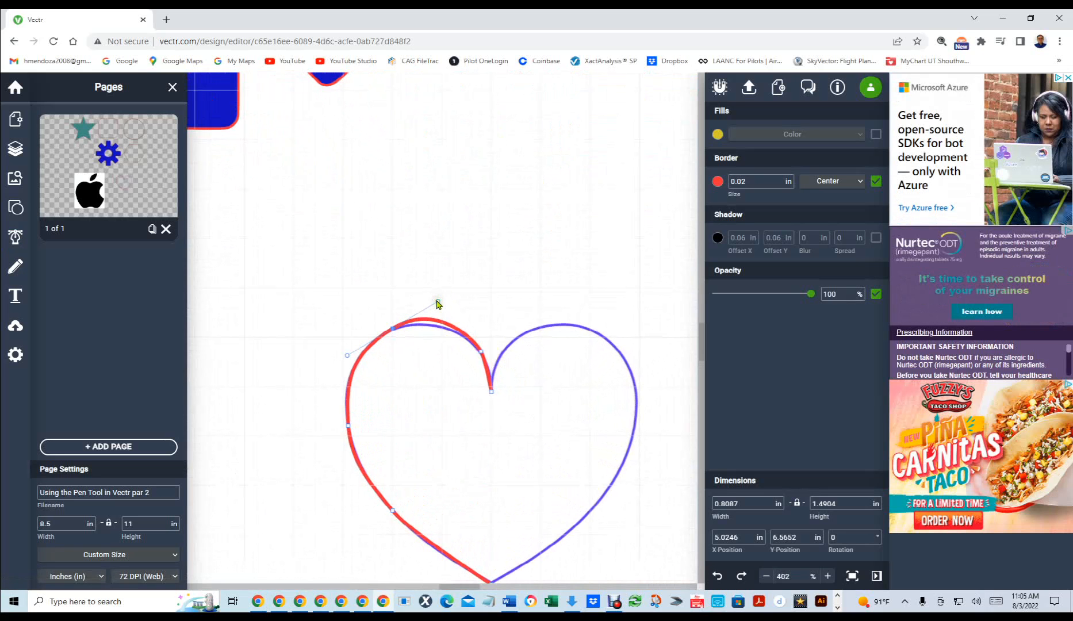
pyautogui.moveTo(437, 303); pyautogui.dragTo(441, 314)
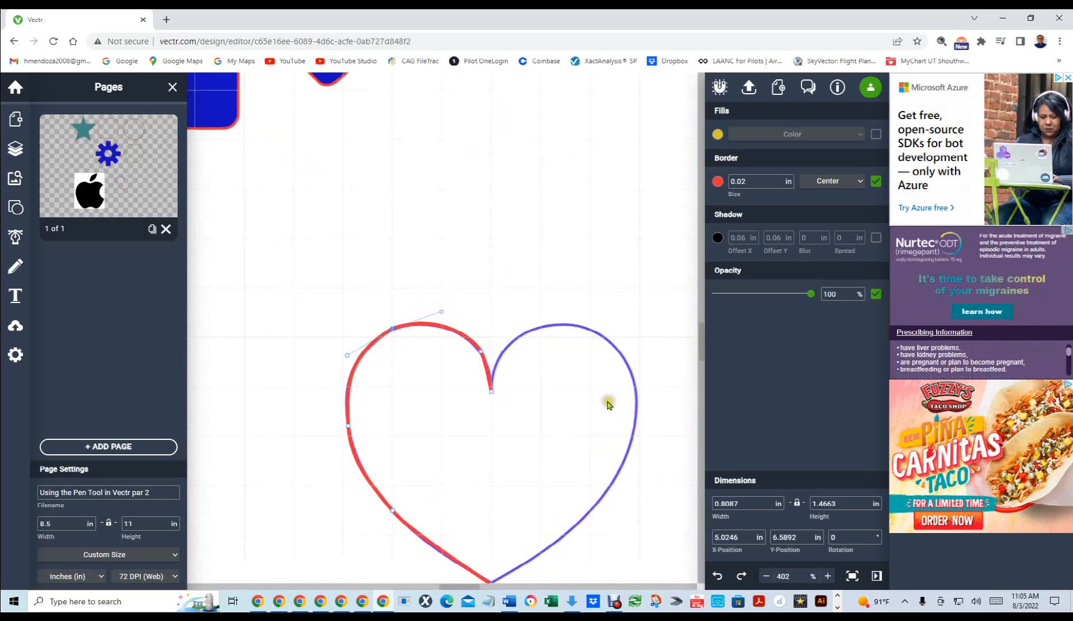
pyautogui.click(600, 467)
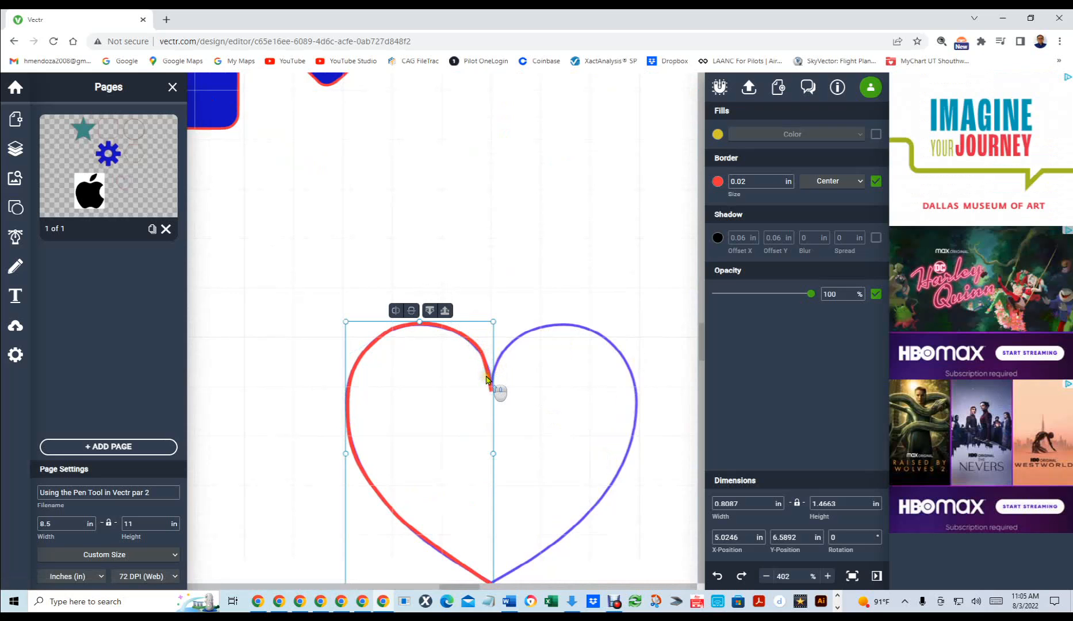
# Step: Move the red path's anchor near the cleft onto the purple outline and adjust its lower handle to match the curve
pyautogui.scroll(1, 486, 374)
pyautogui.scroll(1, 486, 374)
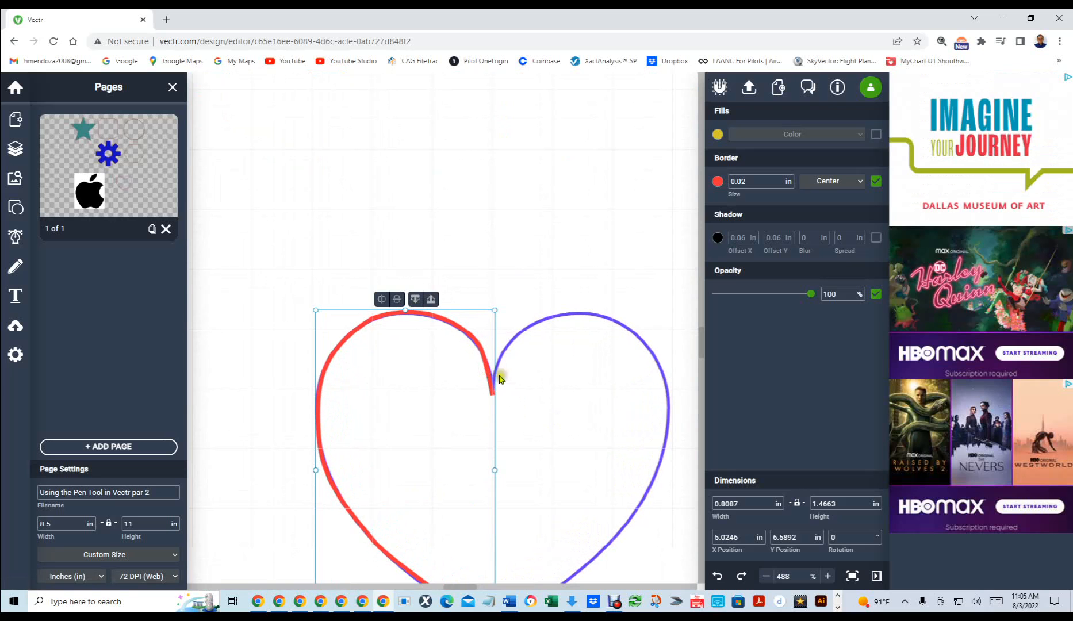
pyautogui.click(470, 335)
pyautogui.click(470, 335)
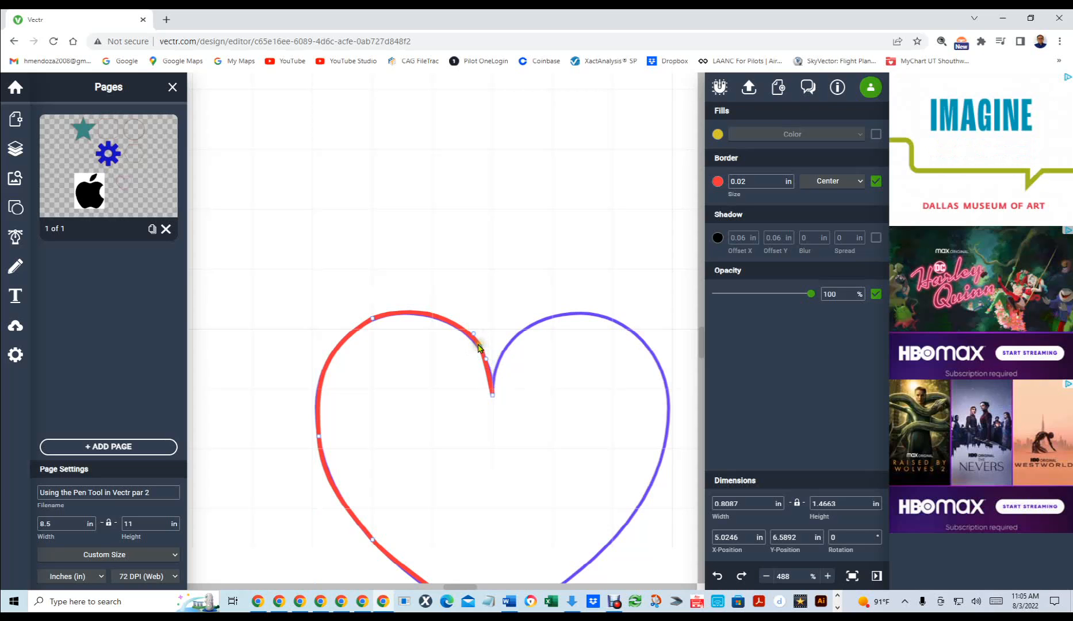
pyautogui.click(478, 346)
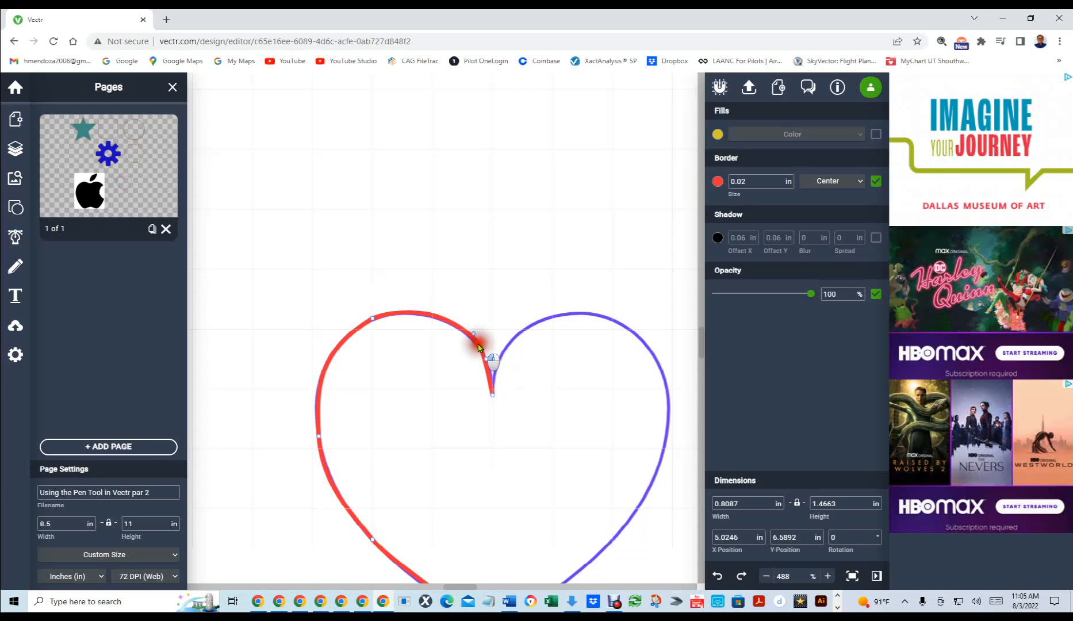
pyautogui.moveTo(477, 343); pyautogui.dragTo(481, 351)
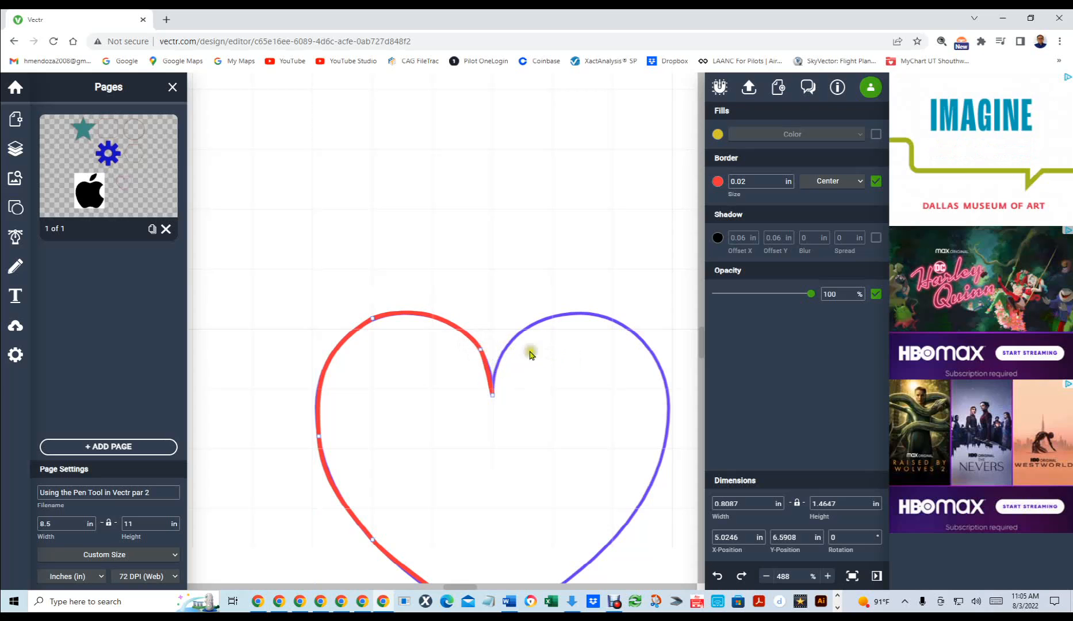
pyautogui.click(482, 351)
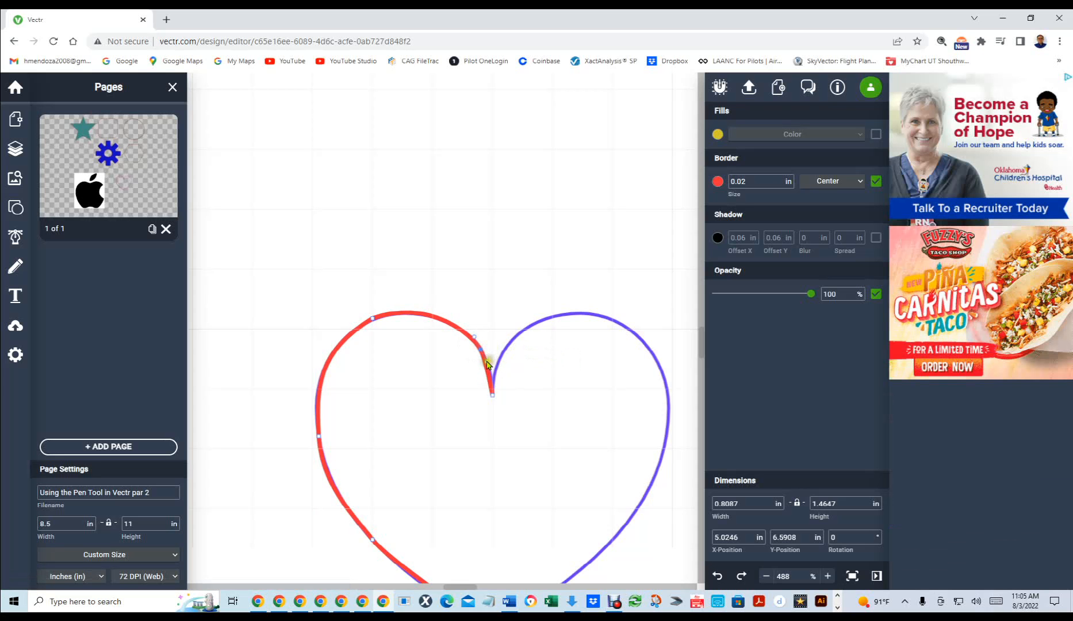
pyautogui.click(486, 366)
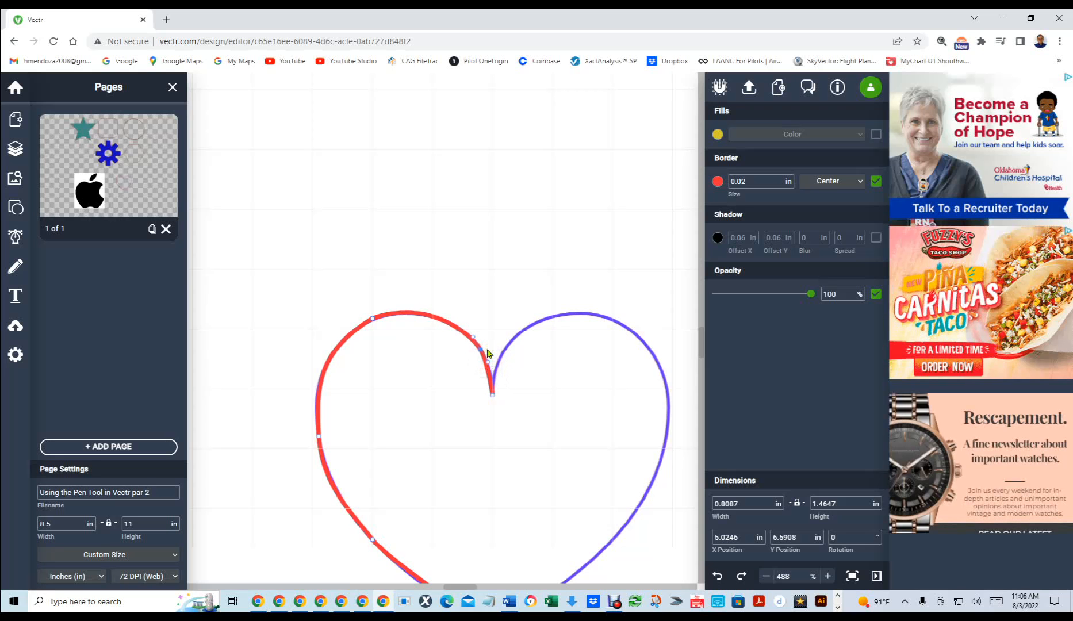
pyautogui.click(498, 286)
pyautogui.scroll(-3, 501, 286)
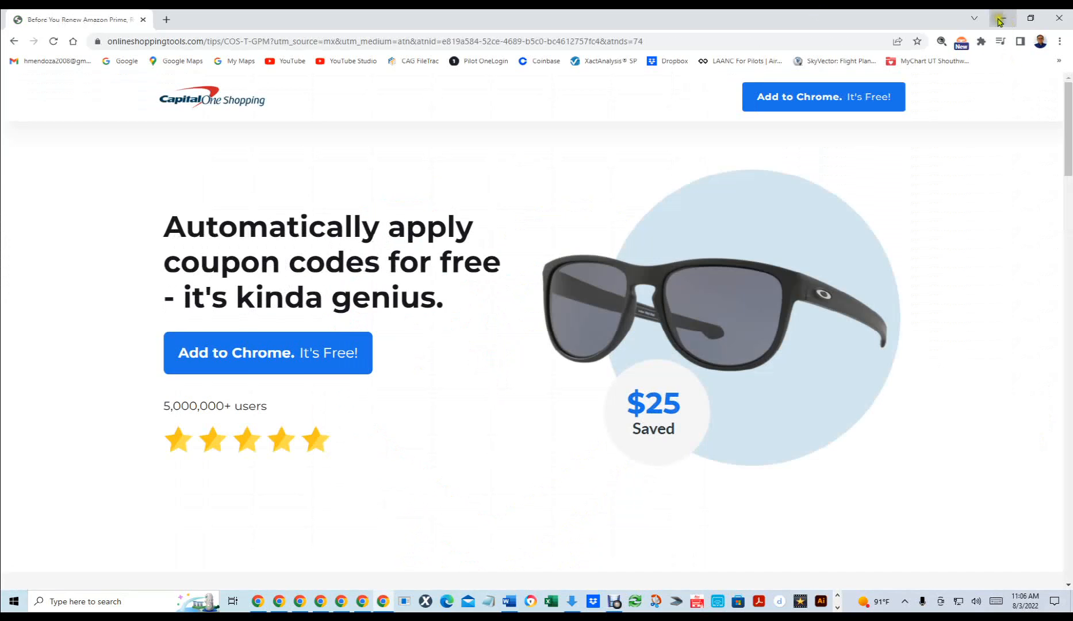
pyautogui.click(1002, 19)
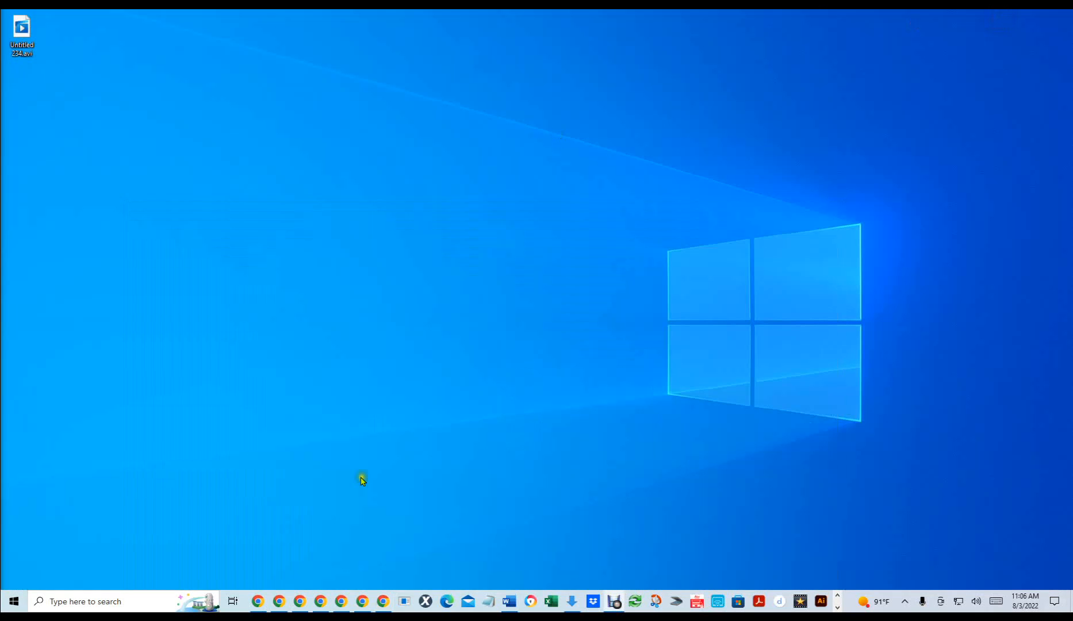
pyautogui.click(384, 604)
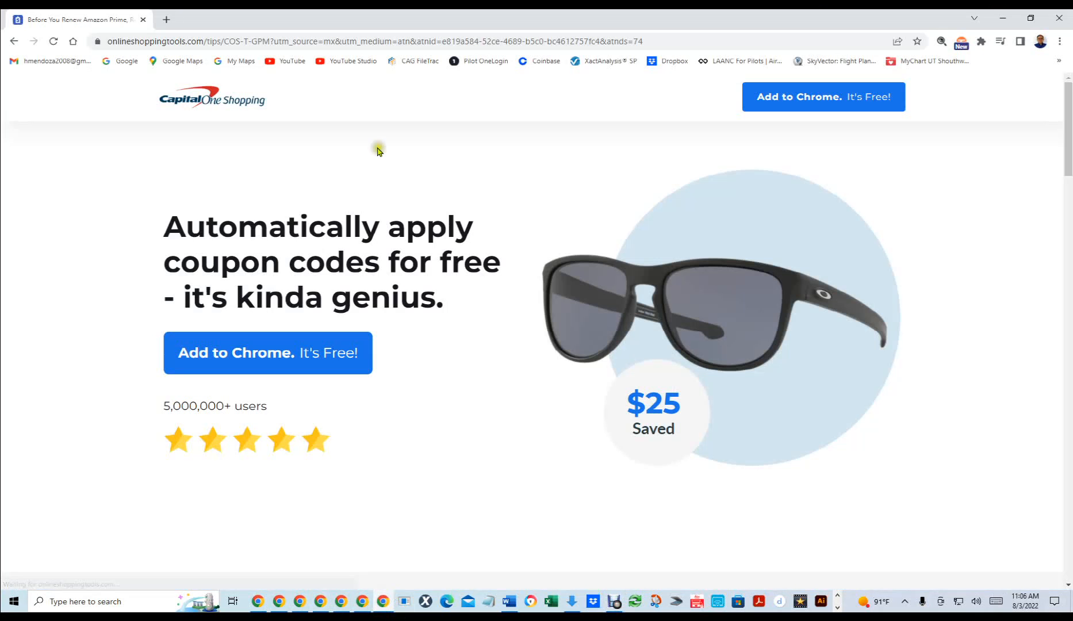
# Step: Return to the Vectr drawing, move the red half-heart down off the traced outline, and place the purple heart below the star
pyautogui.click(11, 43)
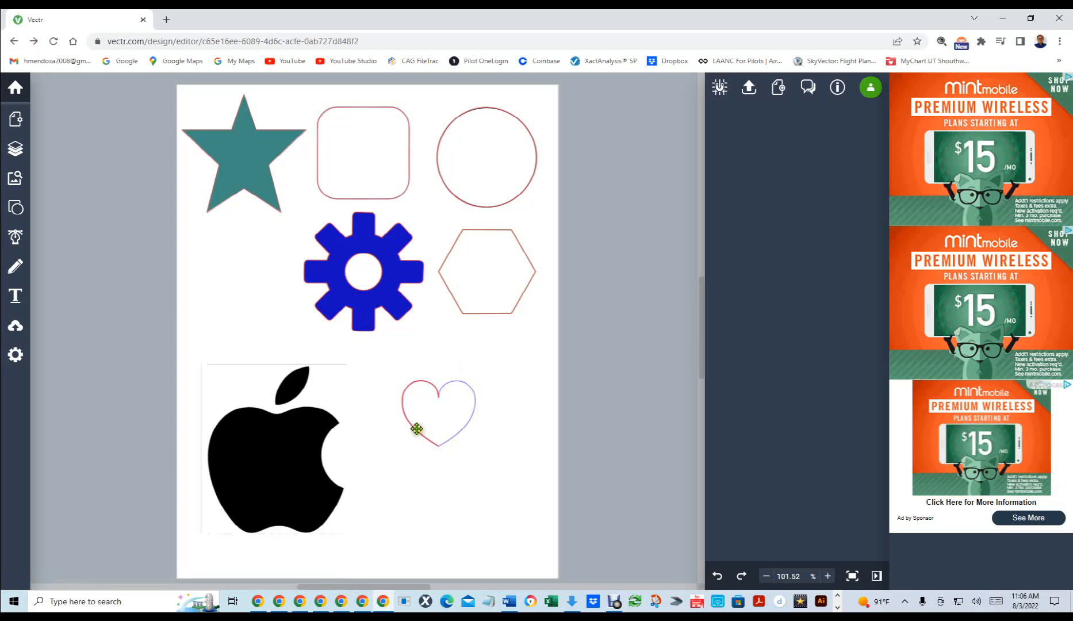
pyautogui.moveTo(416, 429); pyautogui.dragTo(409, 502)
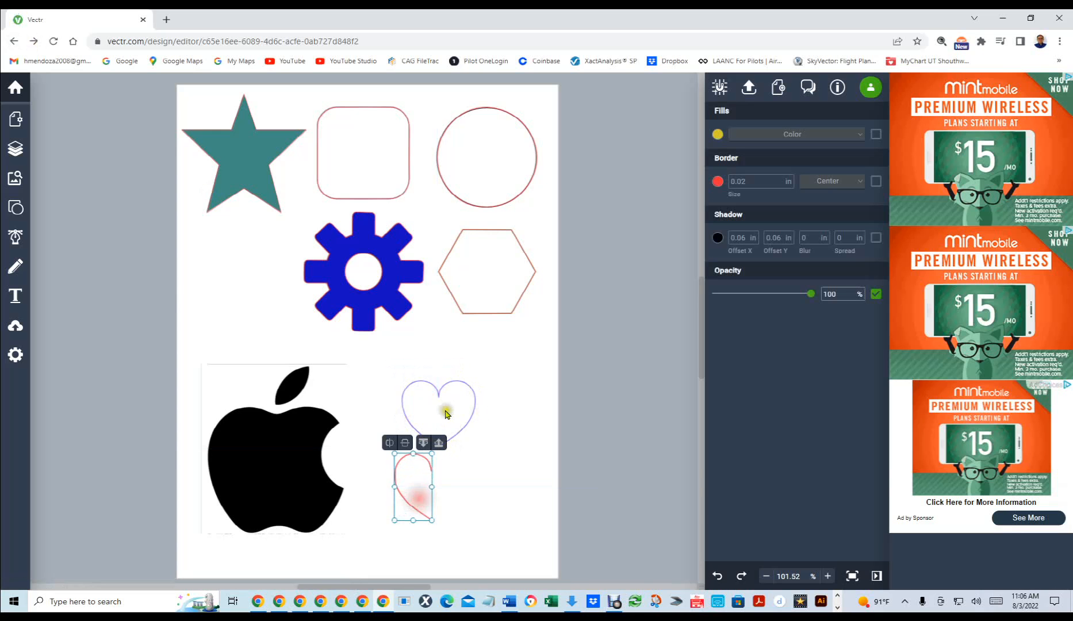
pyautogui.moveTo(440, 388); pyautogui.dragTo(244, 253)
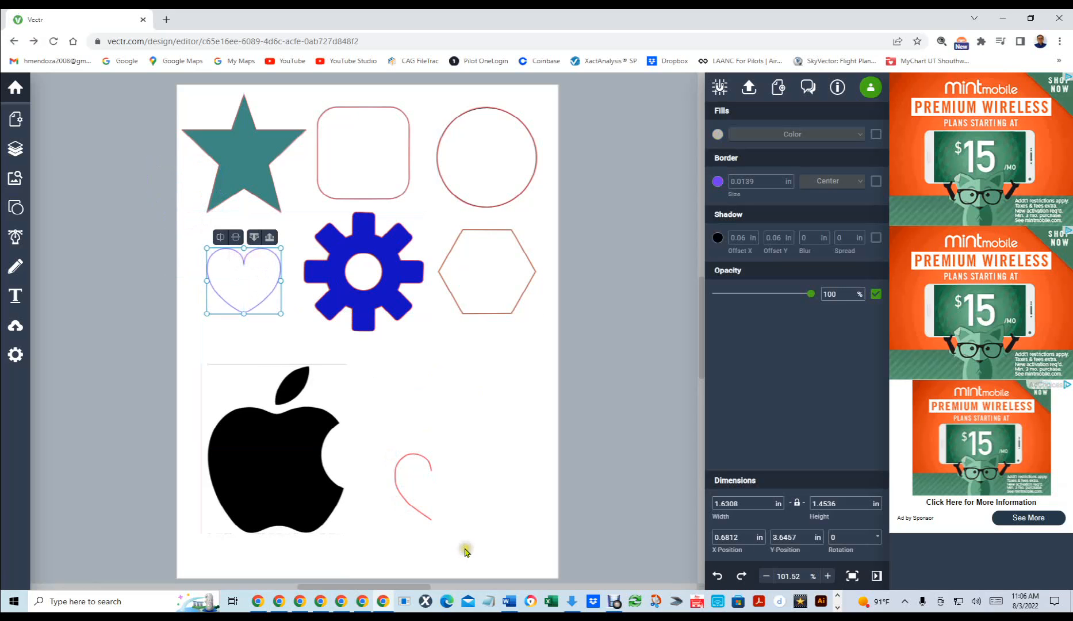
# Step: Duplicate the red half-heart and place the copy to the right of the original, leaving a gap between them
pyautogui.scroll(3, 467, 552)
pyautogui.scroll(3, 467, 553)
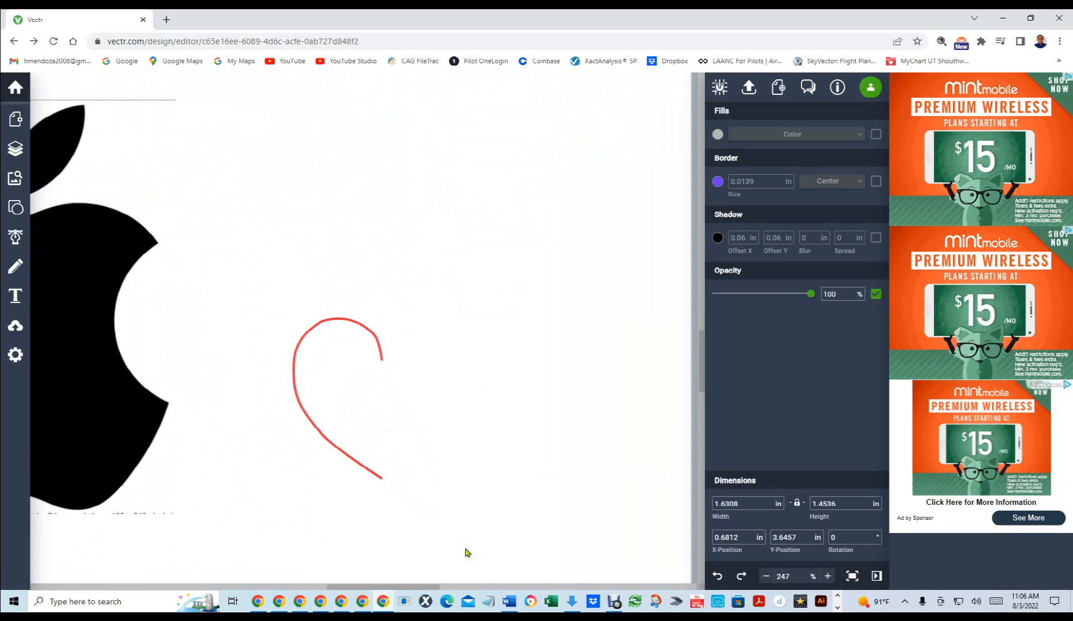
pyautogui.click(295, 394)
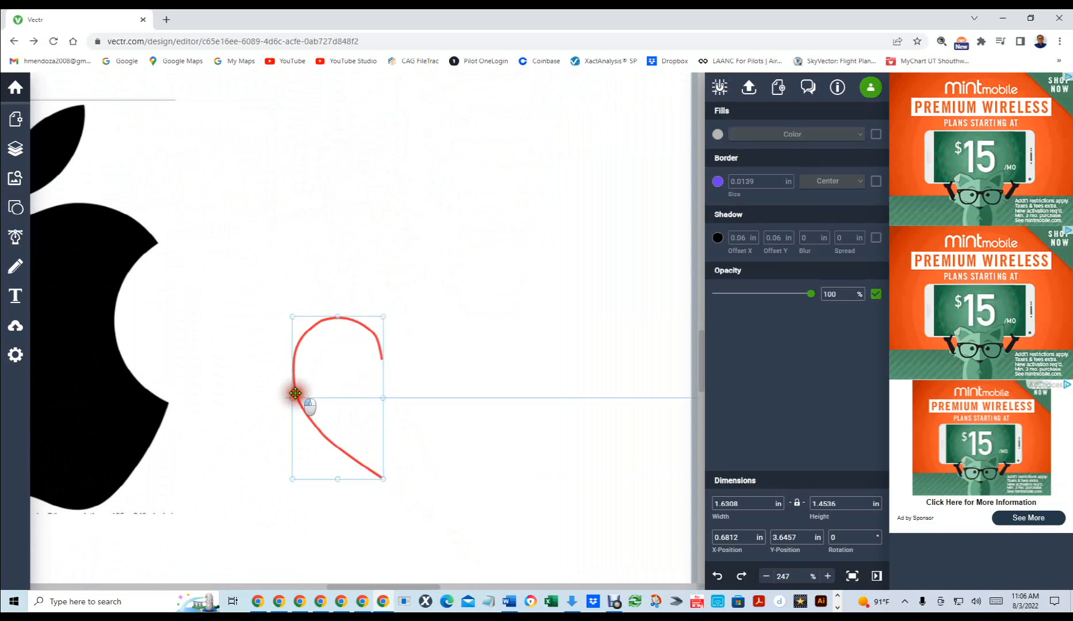
pyautogui.click(295, 393)
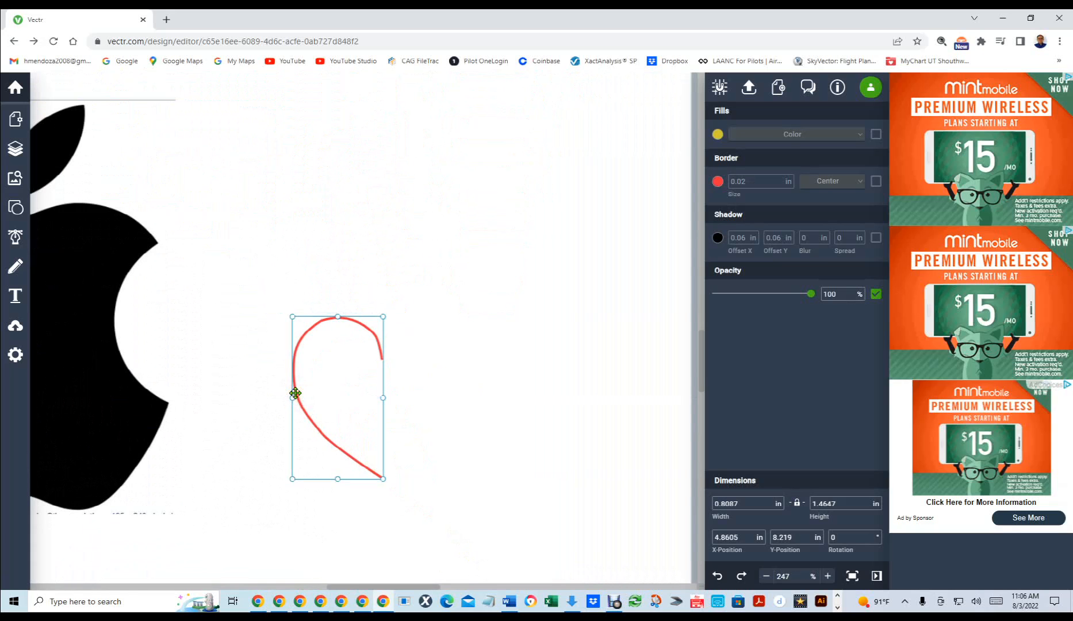
pyautogui.hotkey('ctrl', 'd')
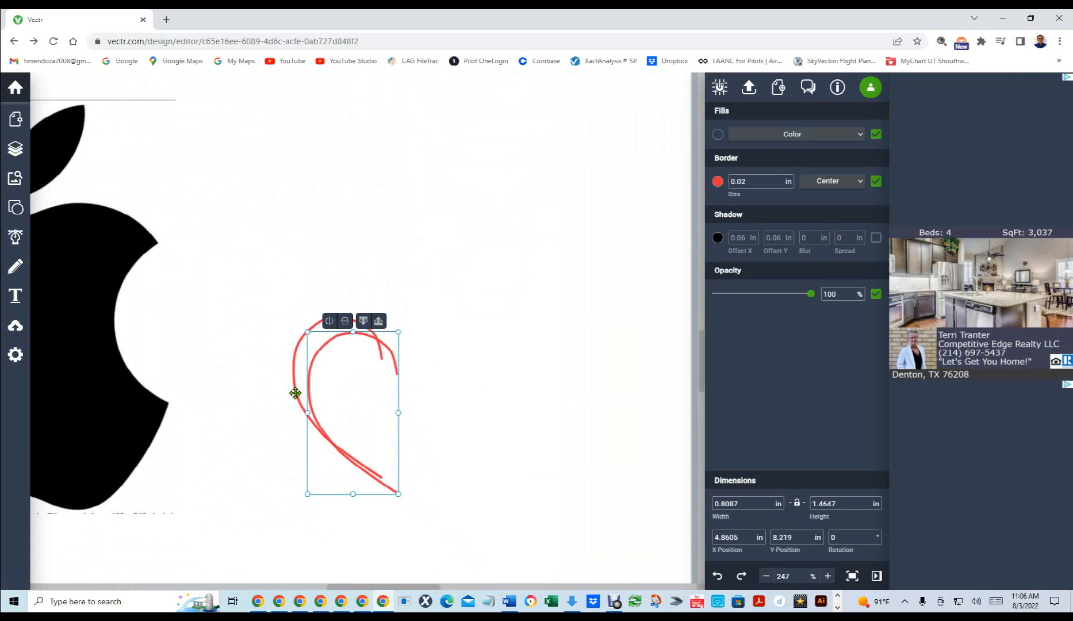
pyautogui.click(313, 353)
pyautogui.moveTo(313, 353); pyautogui.dragTo(436, 351)
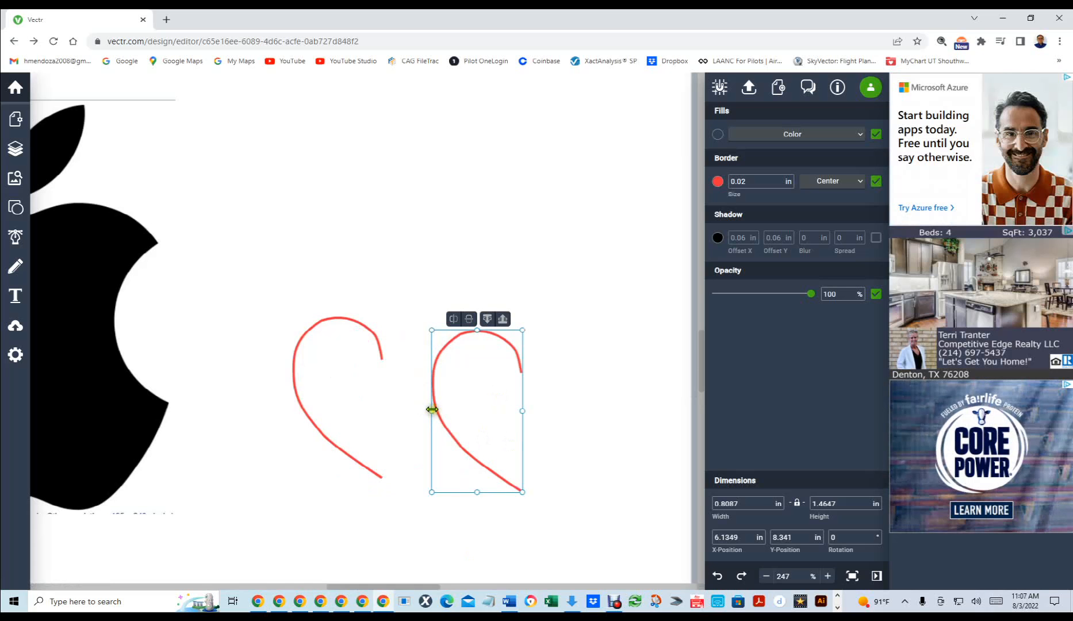
pyautogui.moveTo(431, 410); pyautogui.dragTo(590, 425)
pyautogui.hotkey('ctrl', 'z')
pyautogui.click(534, 387)
pyautogui.click(504, 341)
pyautogui.rightClick(505, 341)
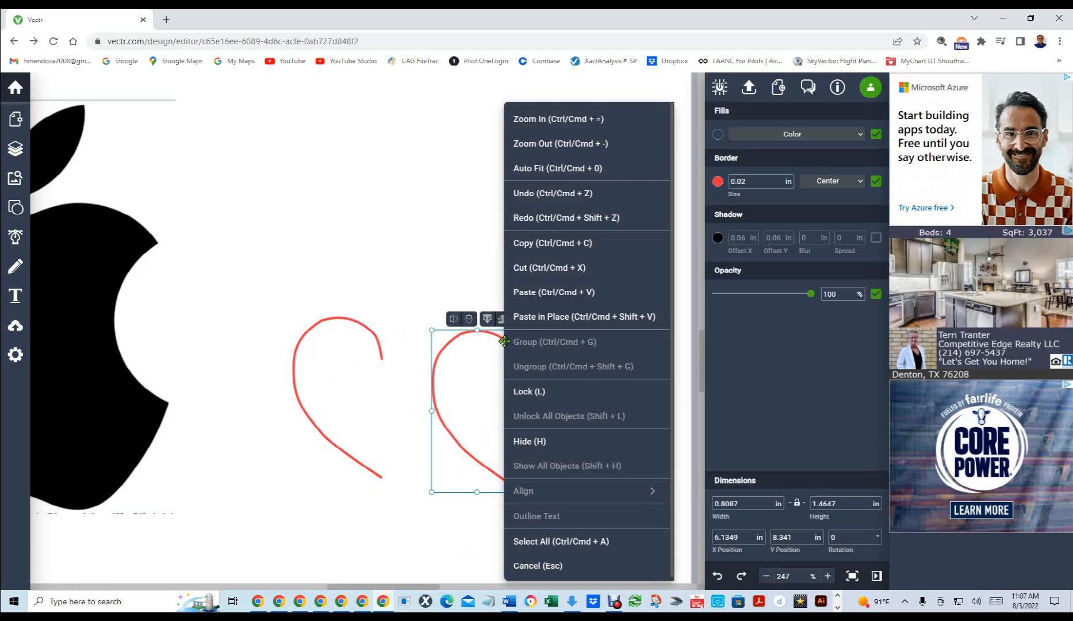
pyautogui.click(428, 271)
# Step: Try flipping the duplicated half-heart horizontally and vertically, reversing each flip
pyautogui.click(444, 347)
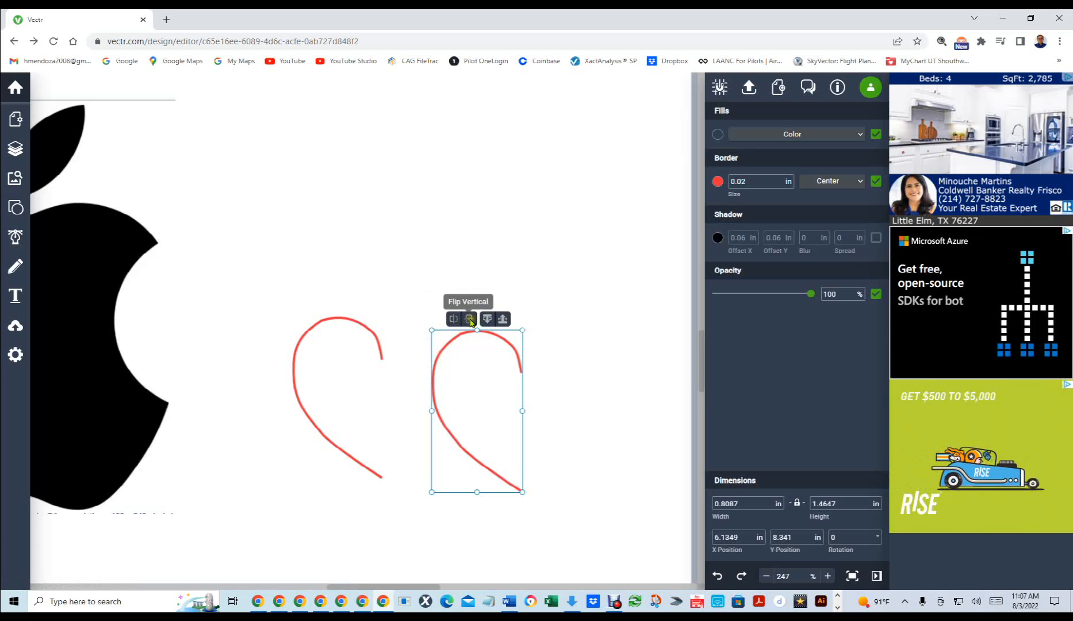
pyautogui.click(453, 319)
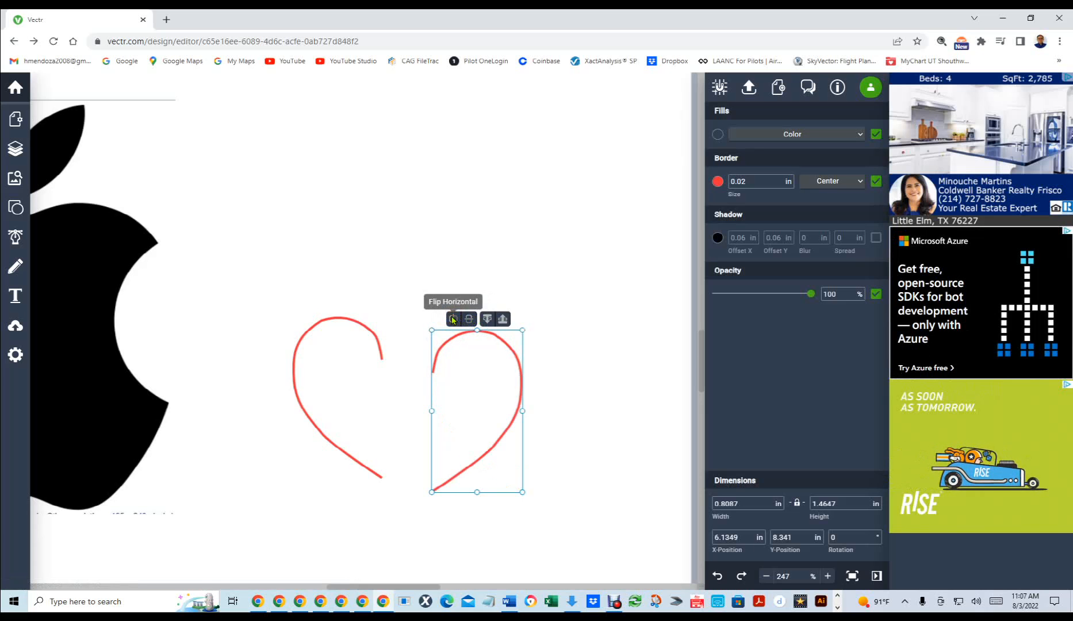
pyautogui.click(453, 319)
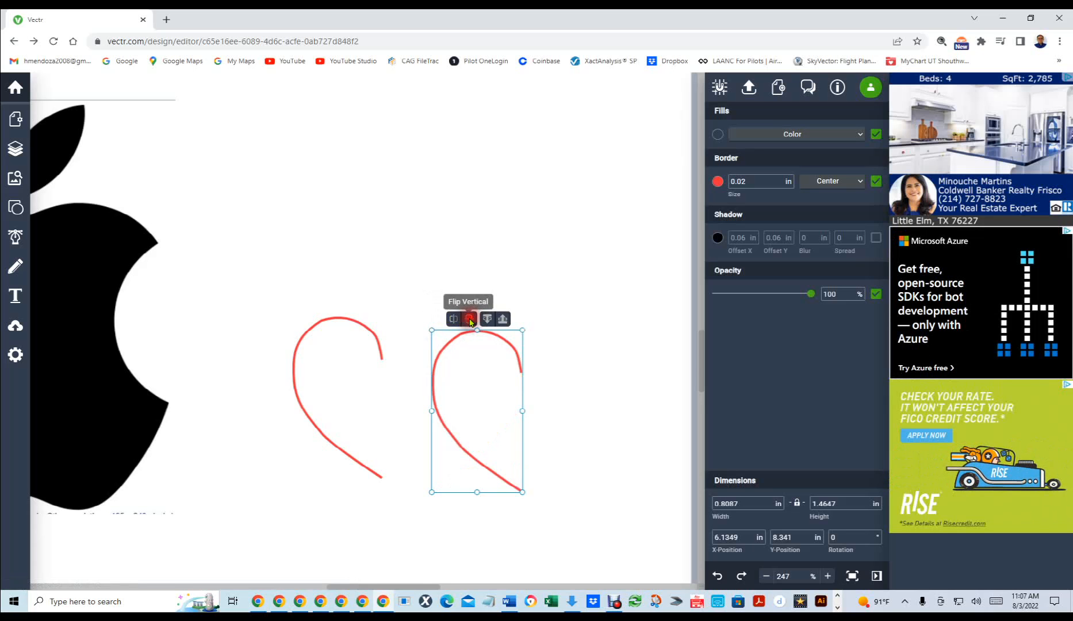
pyautogui.click(469, 319)
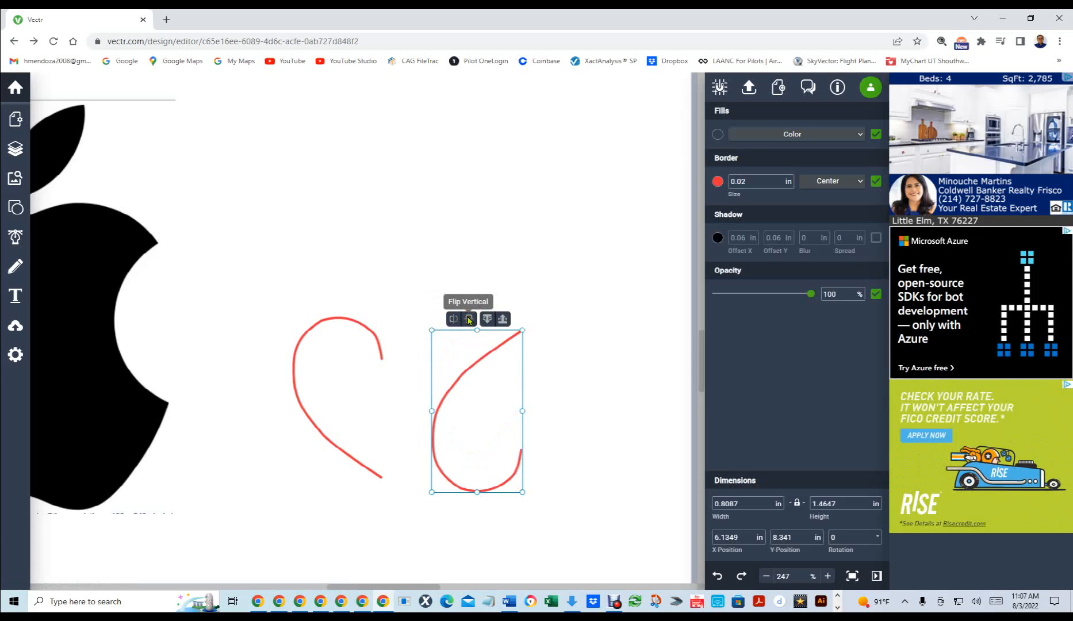
pyautogui.click(469, 319)
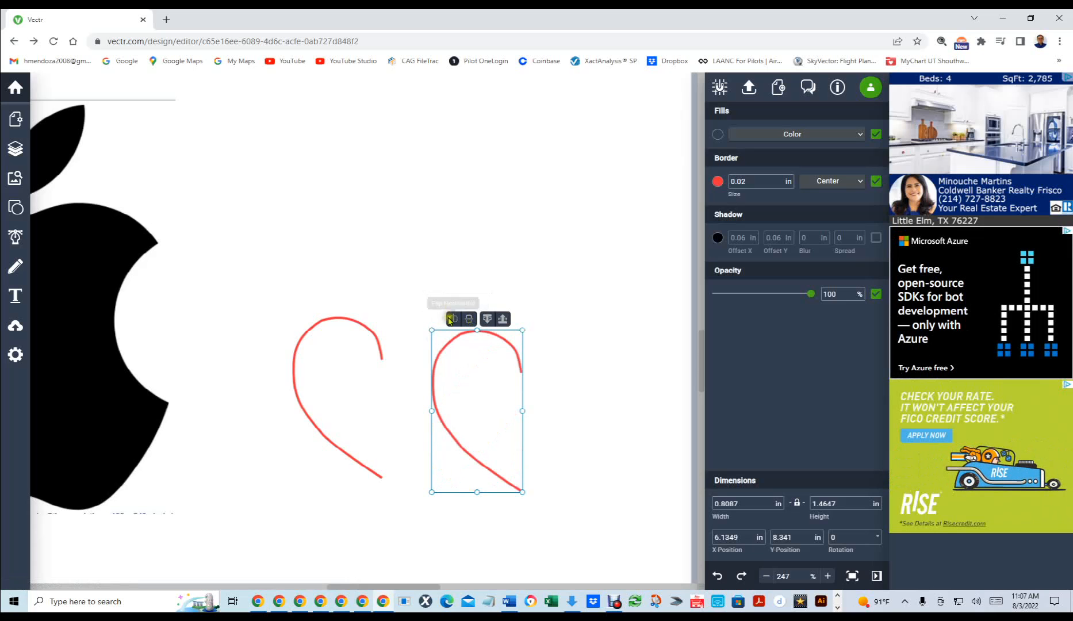
# Step: Flip the duplicated half-heart horizontally and move it against the original half so their ends meet at the cleft and tip
pyautogui.click(452, 320)
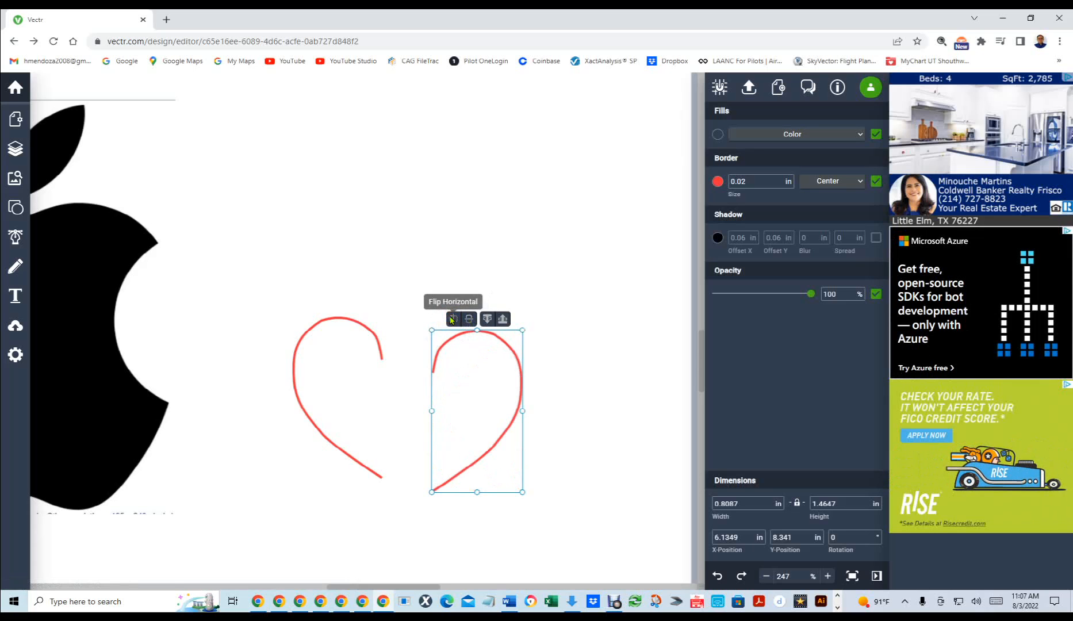
pyautogui.click(570, 452)
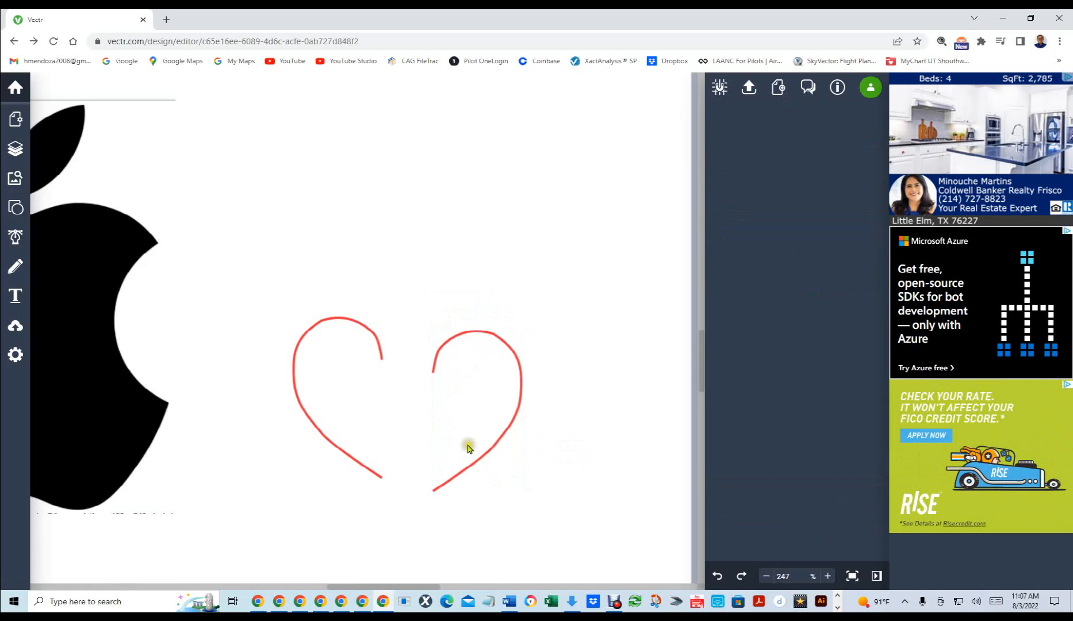
pyautogui.moveTo(478, 454); pyautogui.dragTo(426, 439)
pyautogui.click(533, 453)
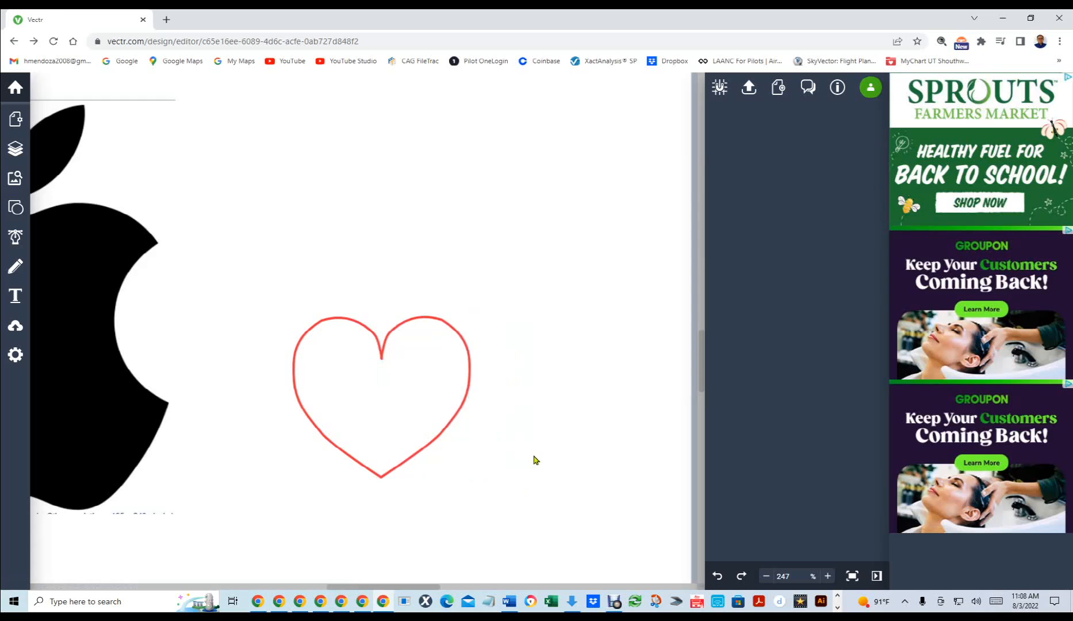
# Step: Try filling the left heart half with yellow, then undo the fill
pyautogui.moveTo(249, 276); pyautogui.dragTo(529, 535)
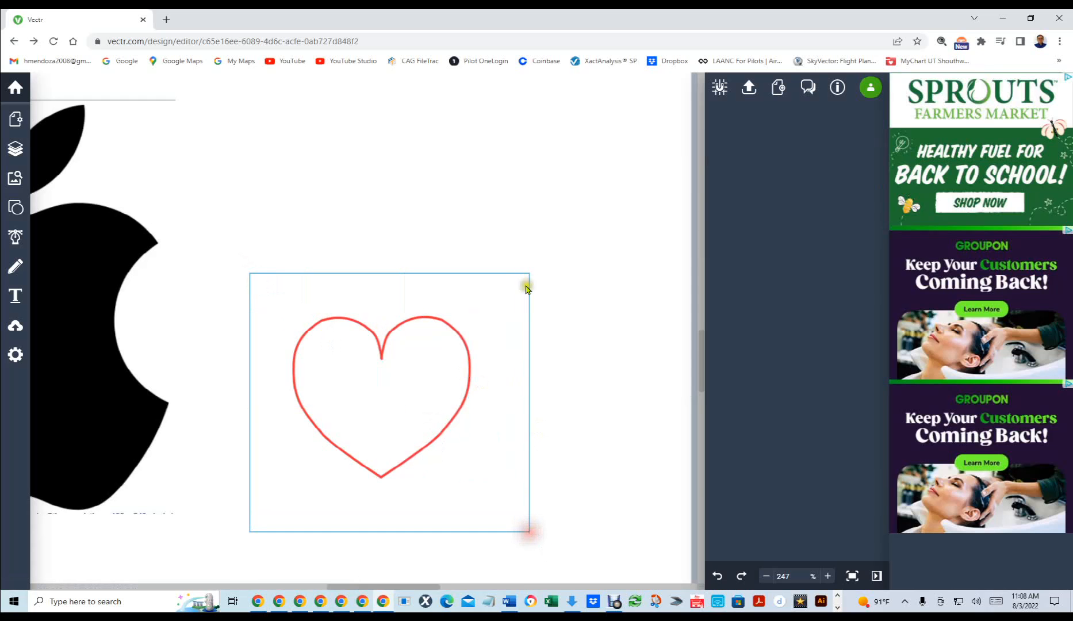
pyautogui.click(532, 286)
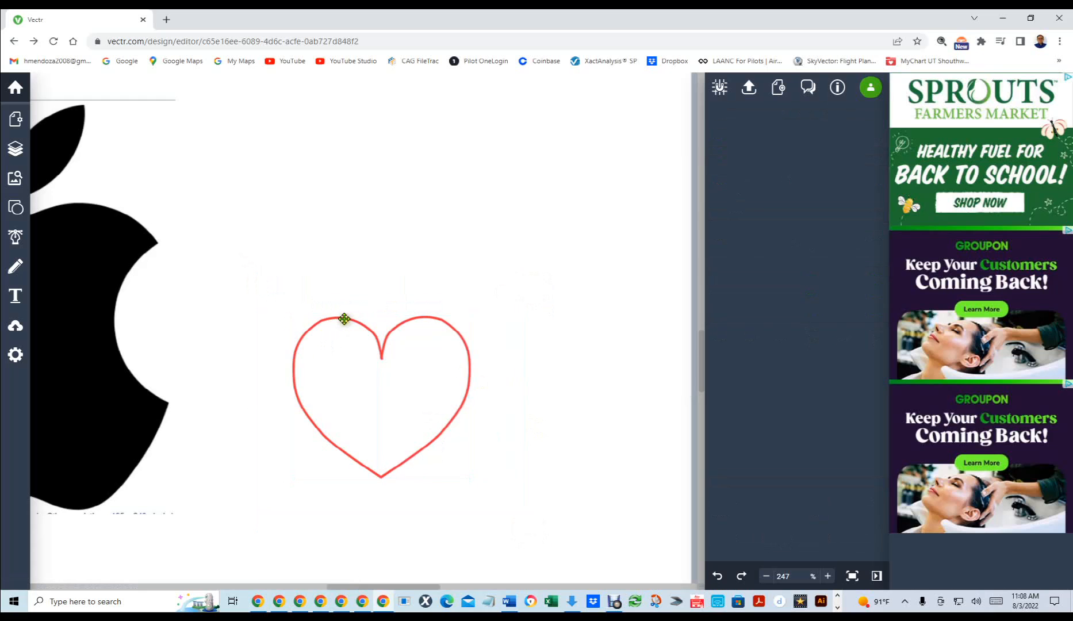
pyautogui.click(345, 318)
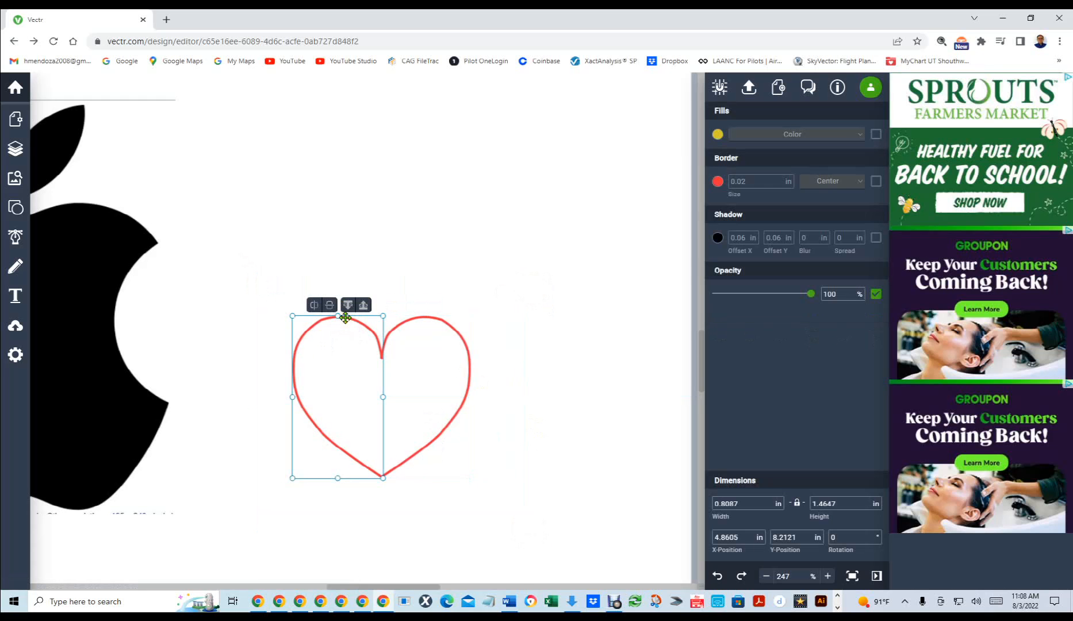
pyautogui.click(875, 133)
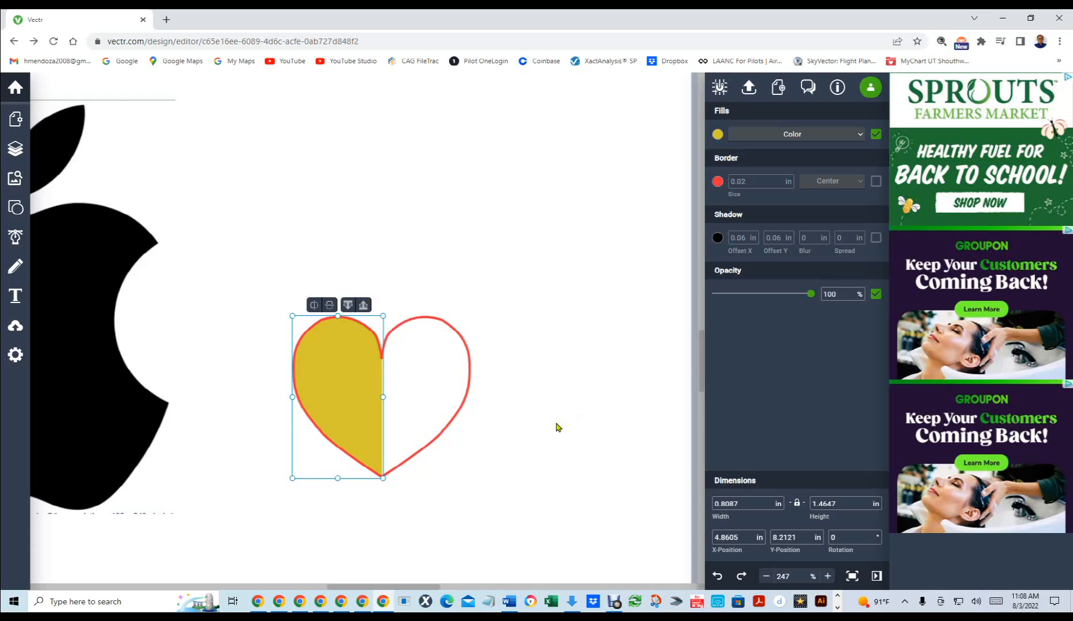
pyautogui.click(556, 424)
pyautogui.hotkey('ctrl', 'z')
pyautogui.hotkey('ctrl', 'z')
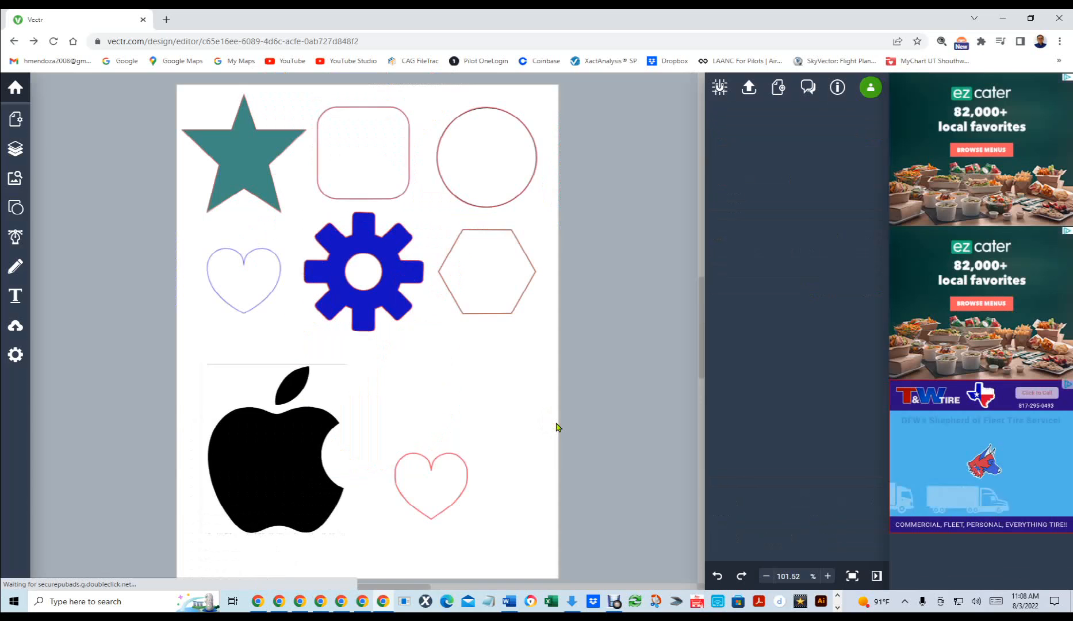
# Step: Select both red heart halves and unite them into a single shape
pyautogui.scroll(5, 467, 540)
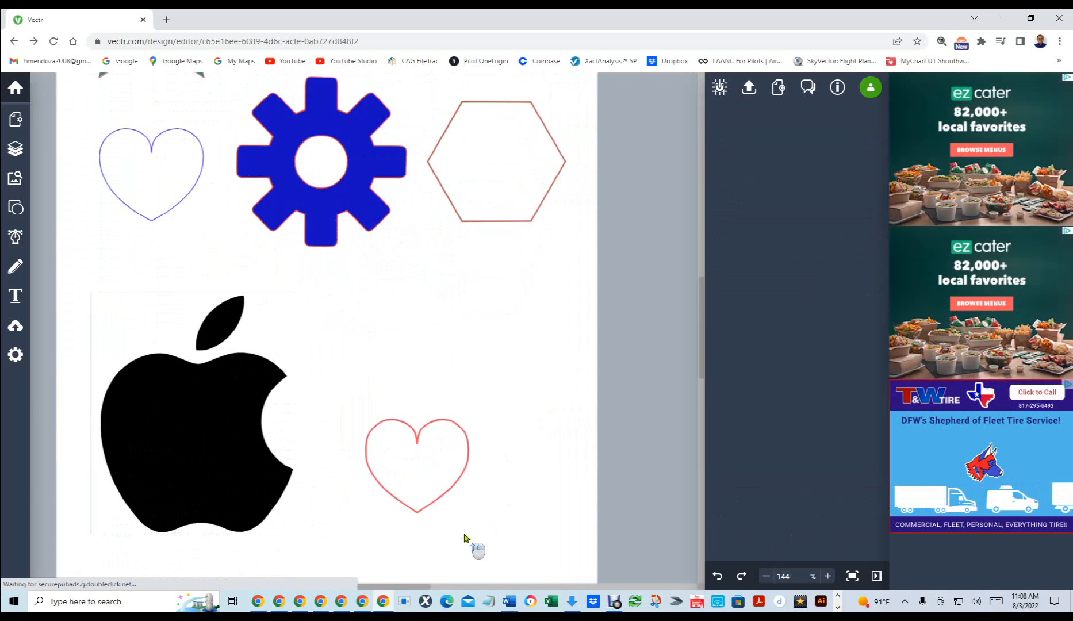
pyautogui.scroll(1, 466, 539)
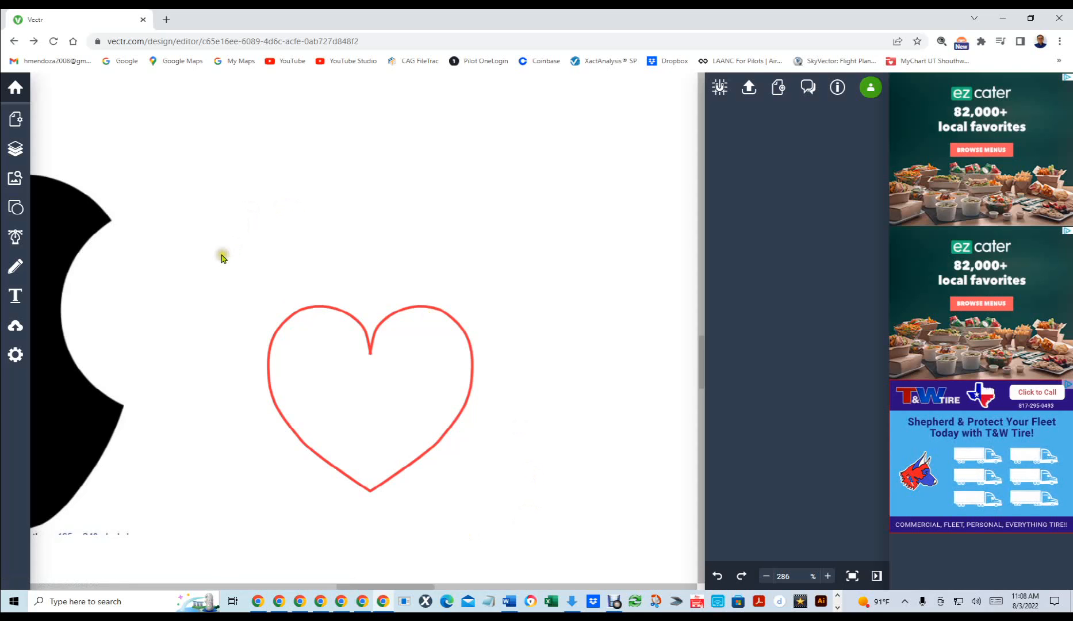
pyautogui.moveTo(222, 257); pyautogui.dragTo(532, 540)
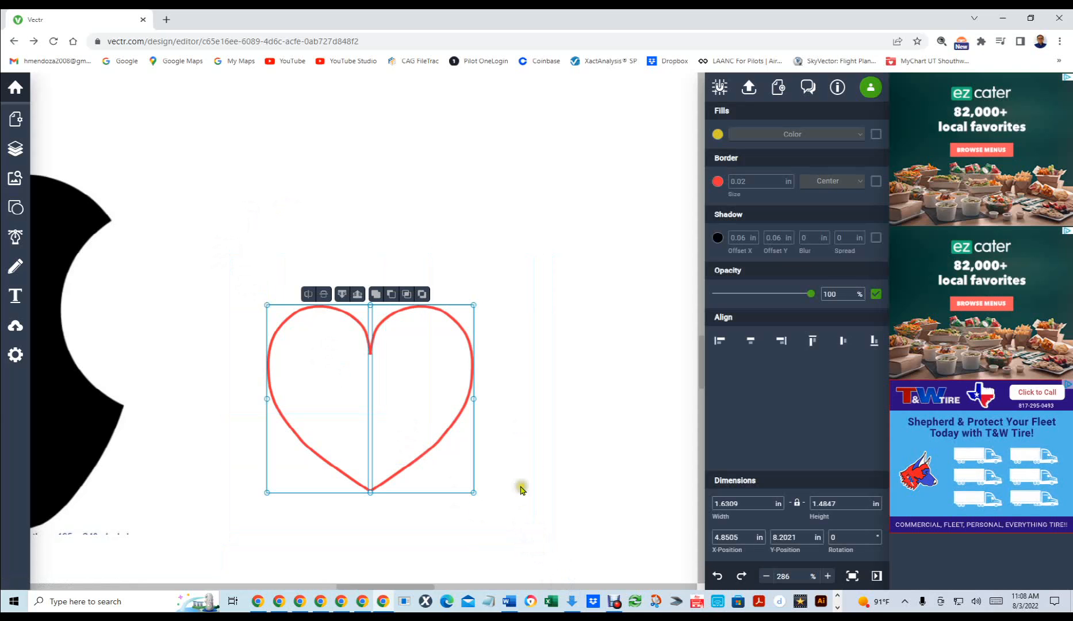
pyautogui.click(375, 295)
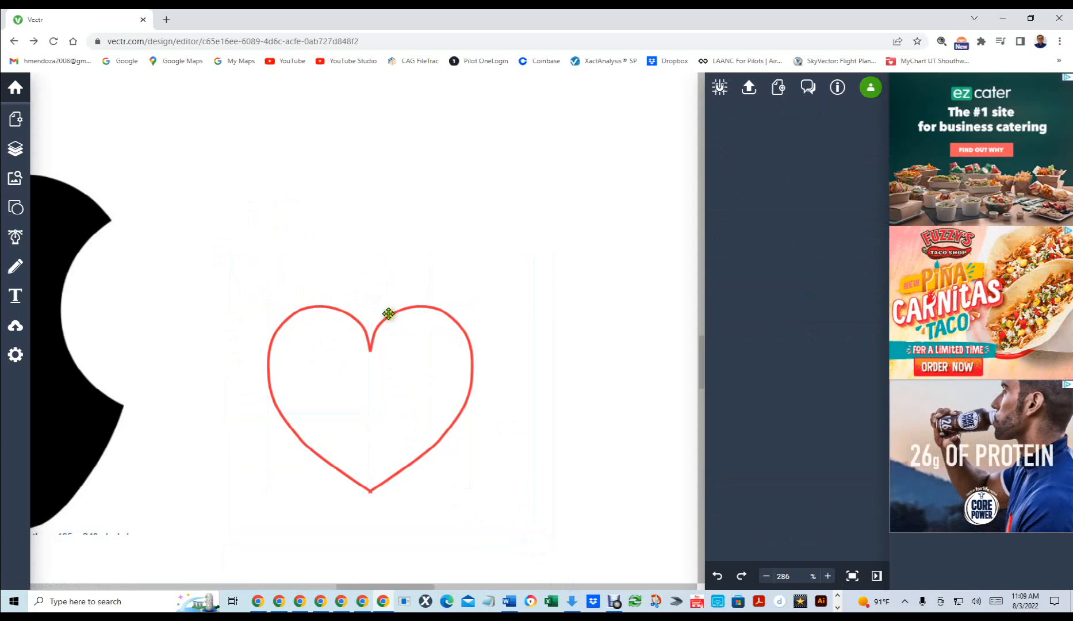
# Step: Fill the united heart with the purple swatch (RGB 108, 59, 244), keeping its red border
pyautogui.click(386, 315)
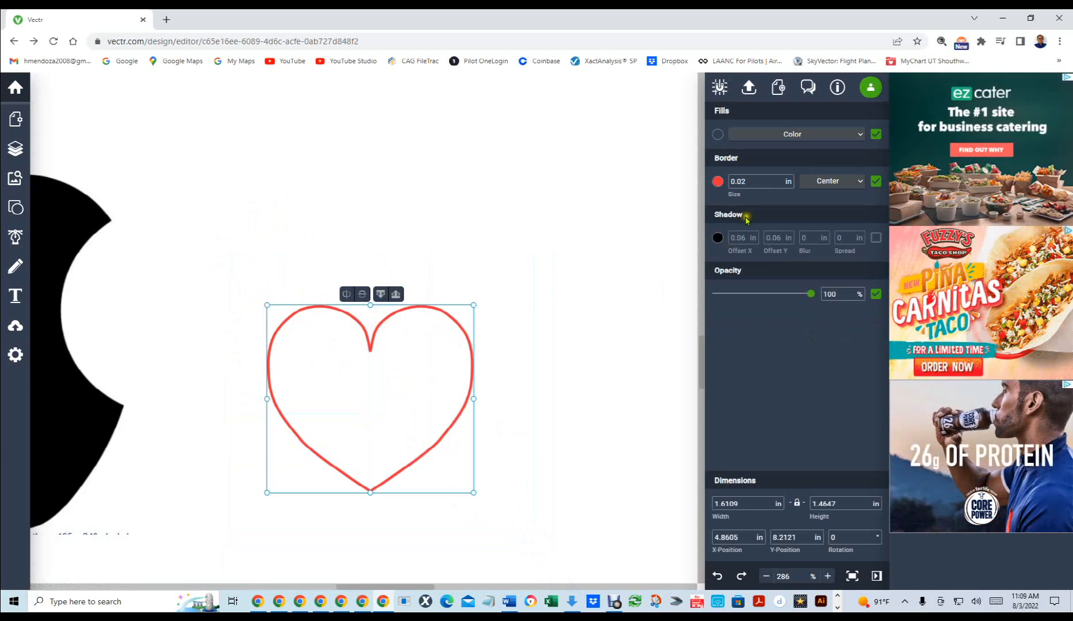
pyautogui.click(878, 136)
pyautogui.click(877, 136)
pyautogui.click(718, 134)
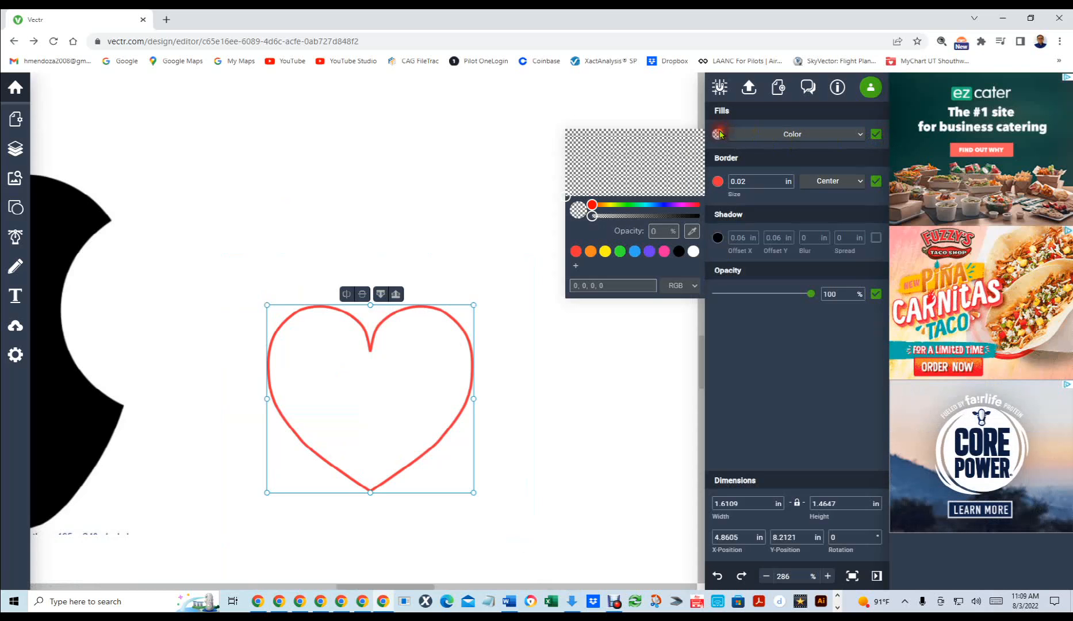
pyautogui.click(648, 253)
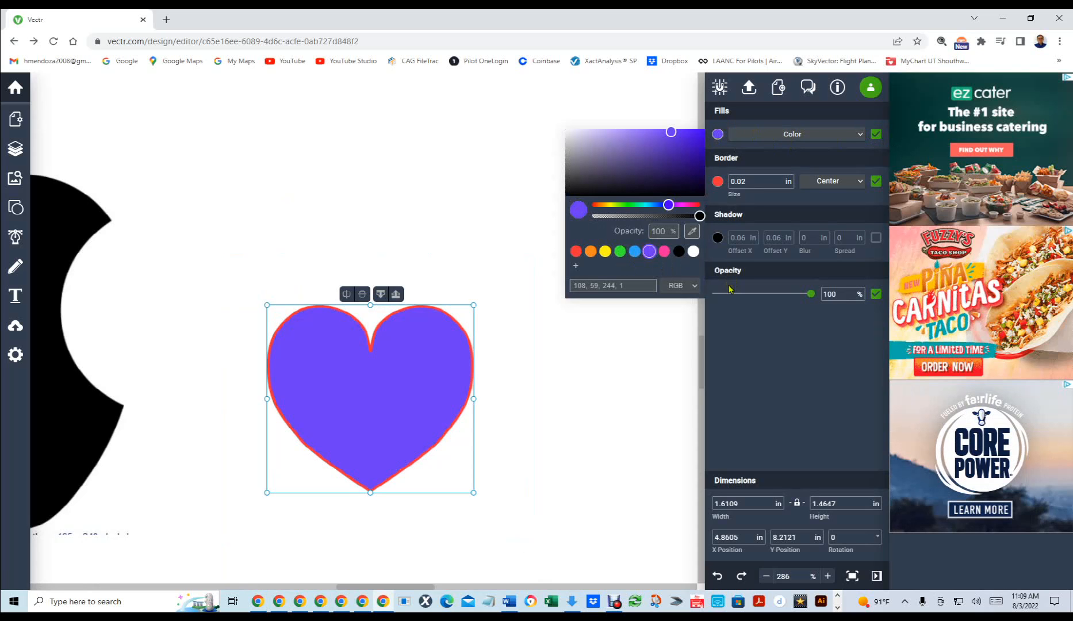
pyautogui.click(436, 241)
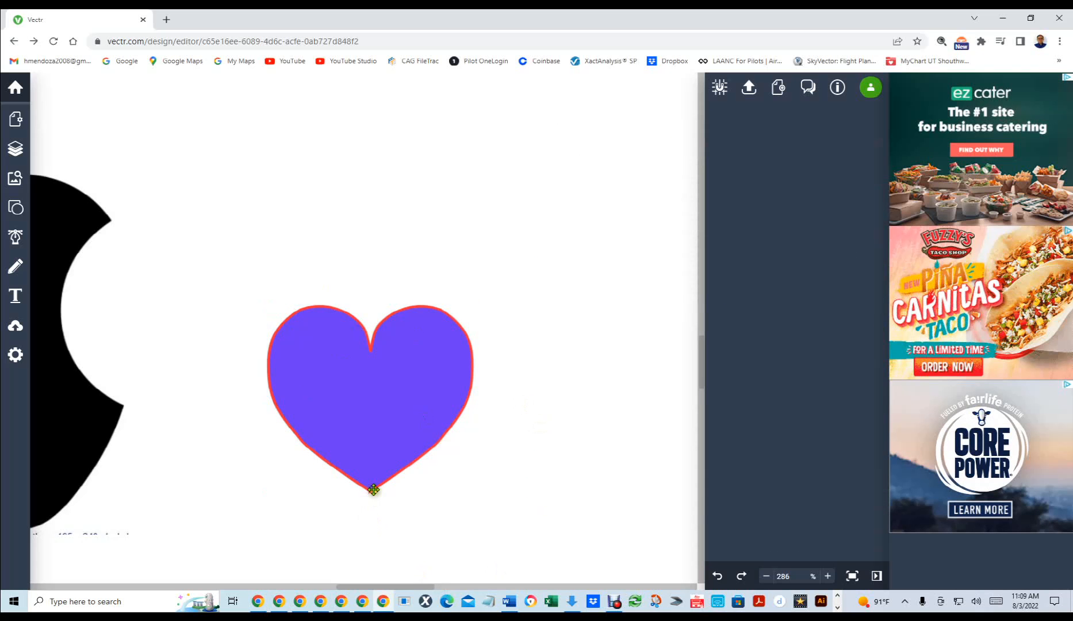
# Step: Open the purple heart's outline for node editing around its bottom tip
pyautogui.scroll(2, 375, 501)
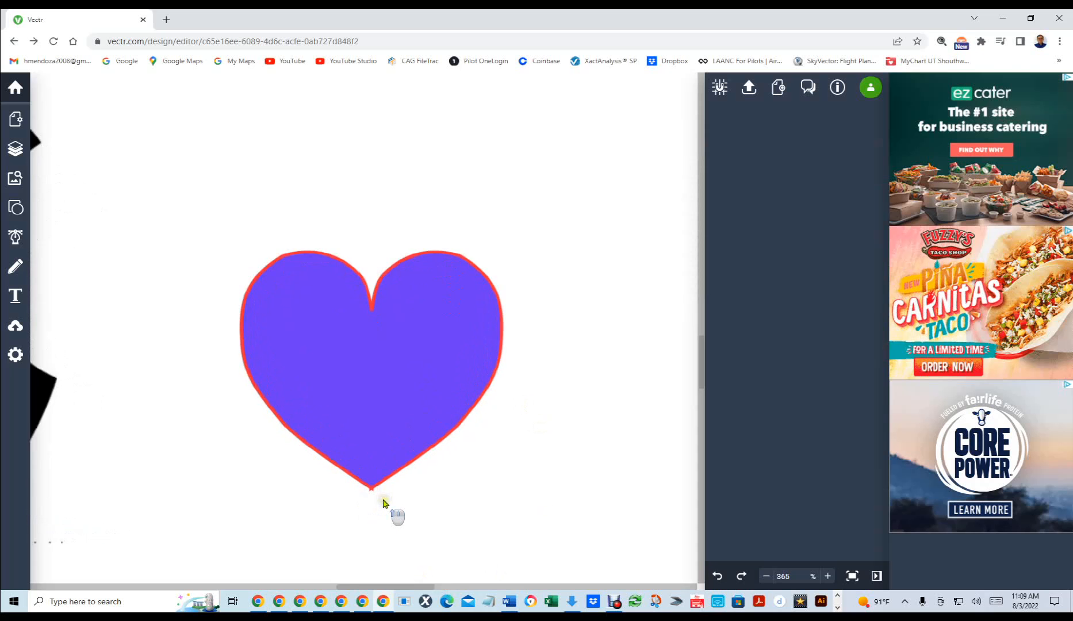
pyautogui.scroll(3, 385, 503)
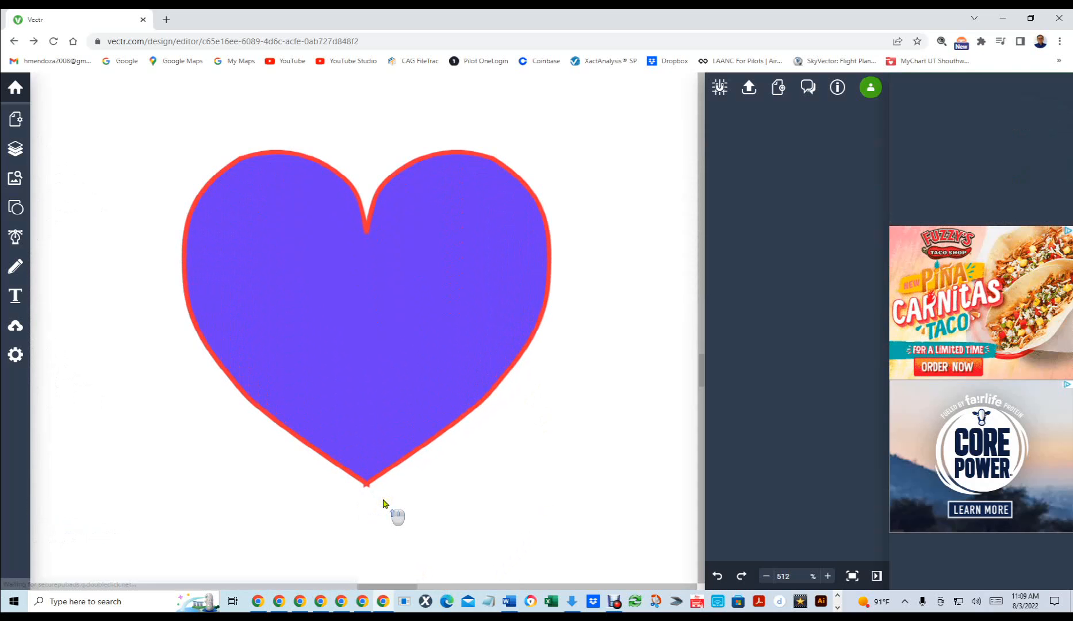
pyautogui.scroll(2, 383, 502)
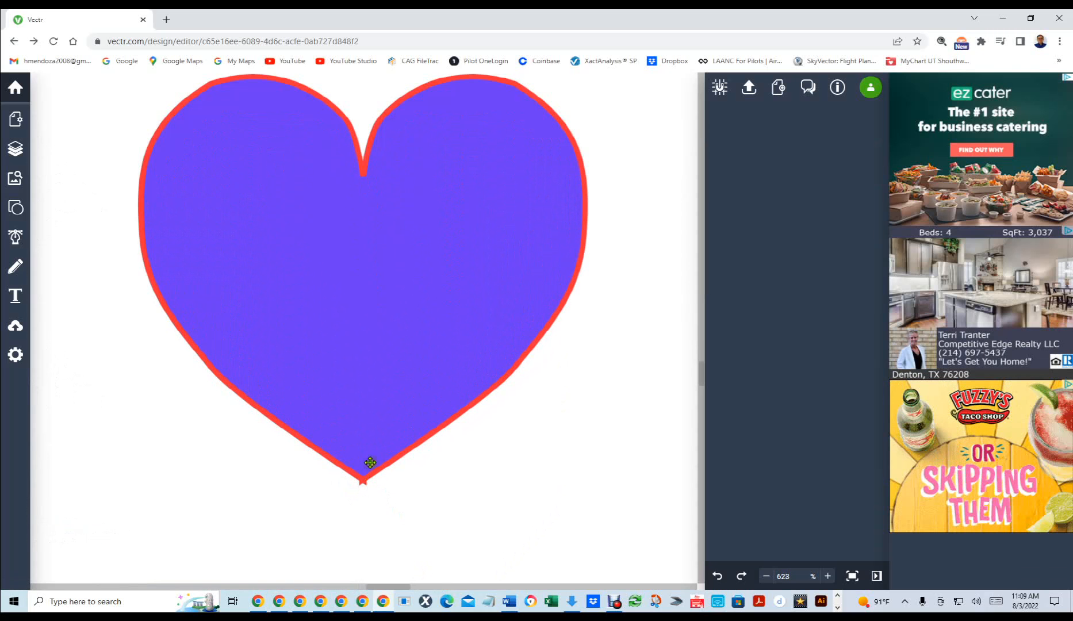
pyautogui.click(358, 423)
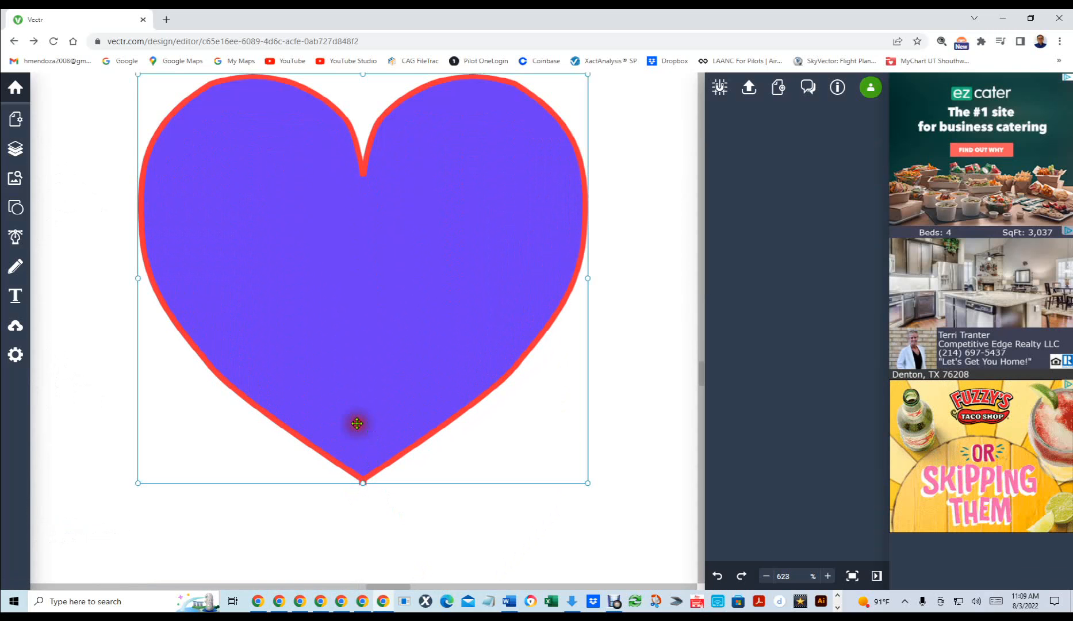
pyautogui.doubleClick(391, 456)
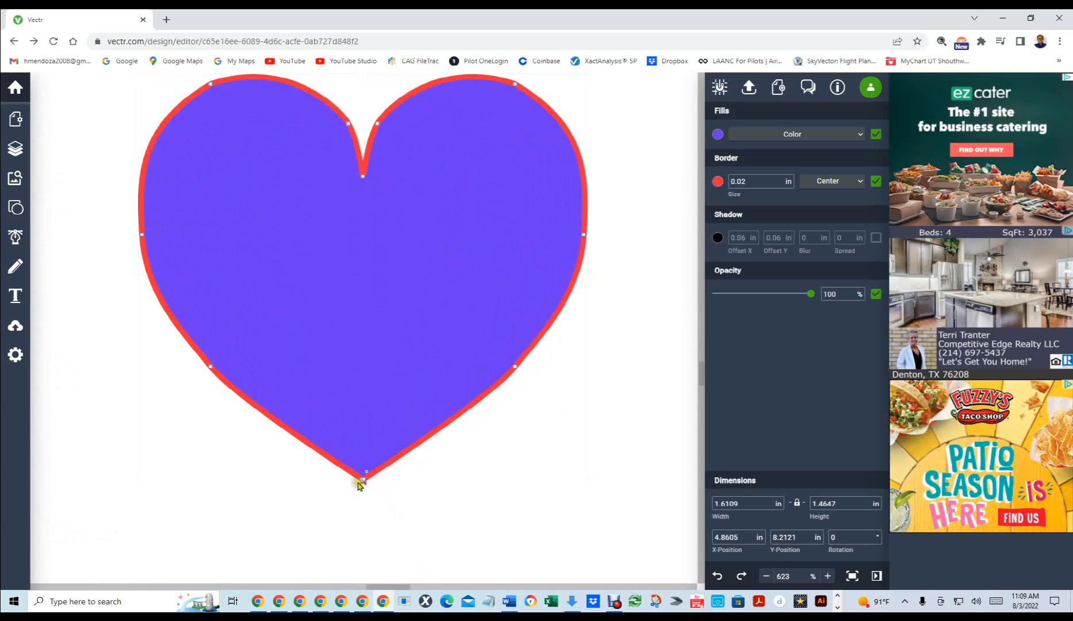
pyautogui.scroll(10, 360, 486)
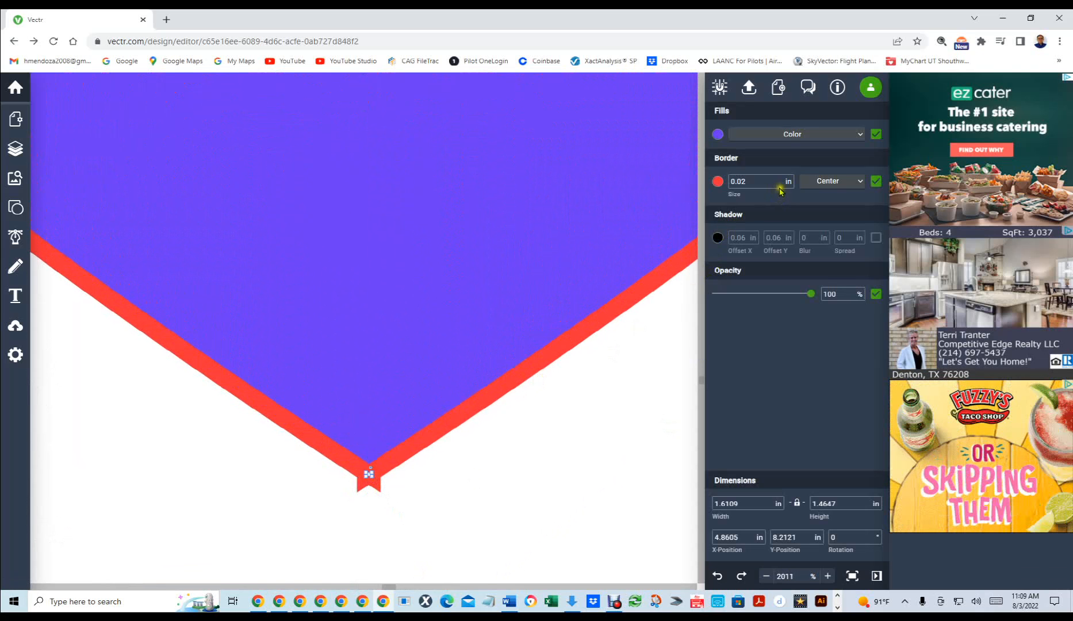
# Step: Set the heart's border size to 0.001 in
pyautogui.click(753, 180)
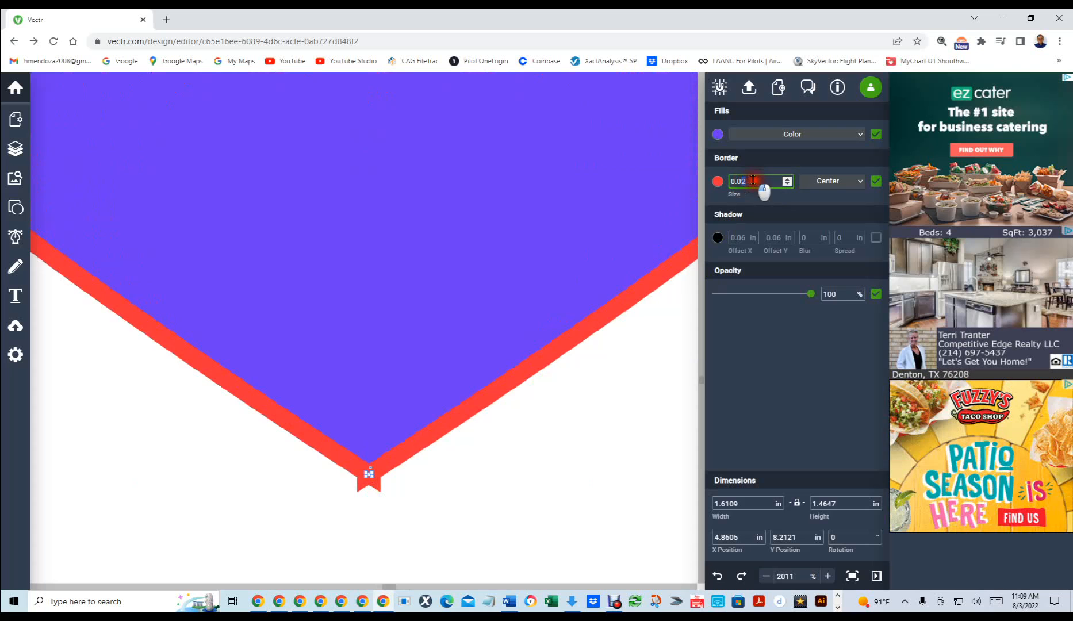
pyautogui.write('1')
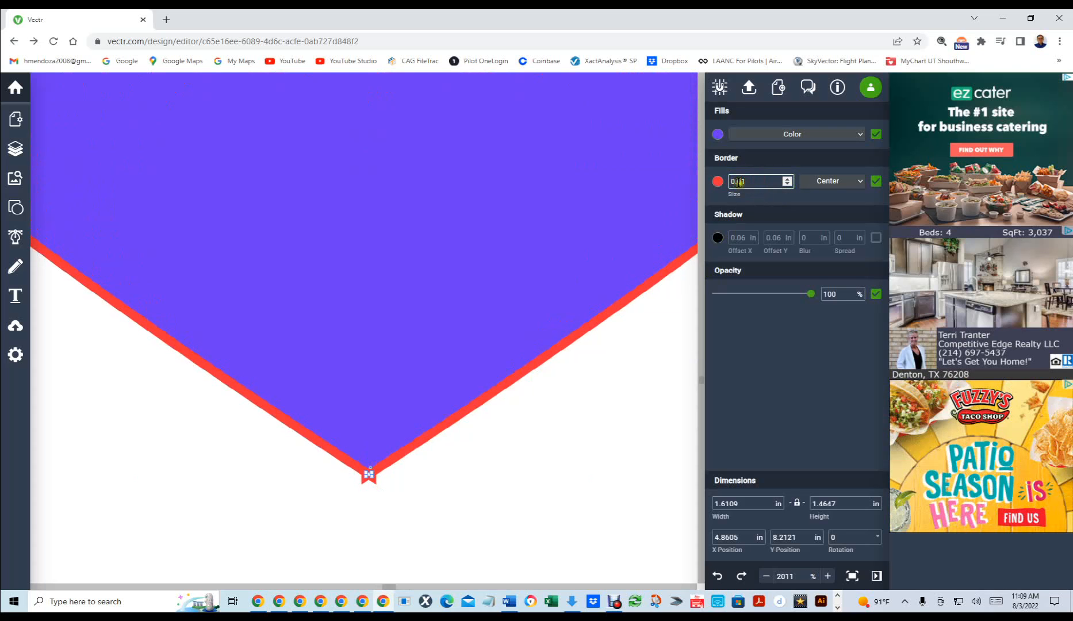
pyautogui.click(751, 180)
pyautogui.write('00')
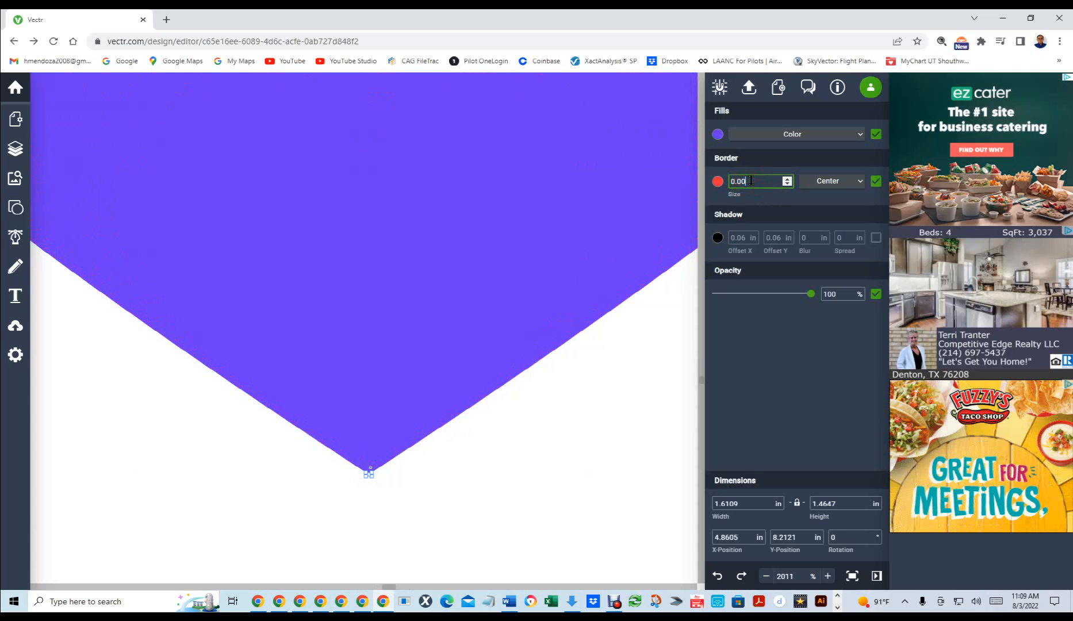
pyautogui.click(431, 521)
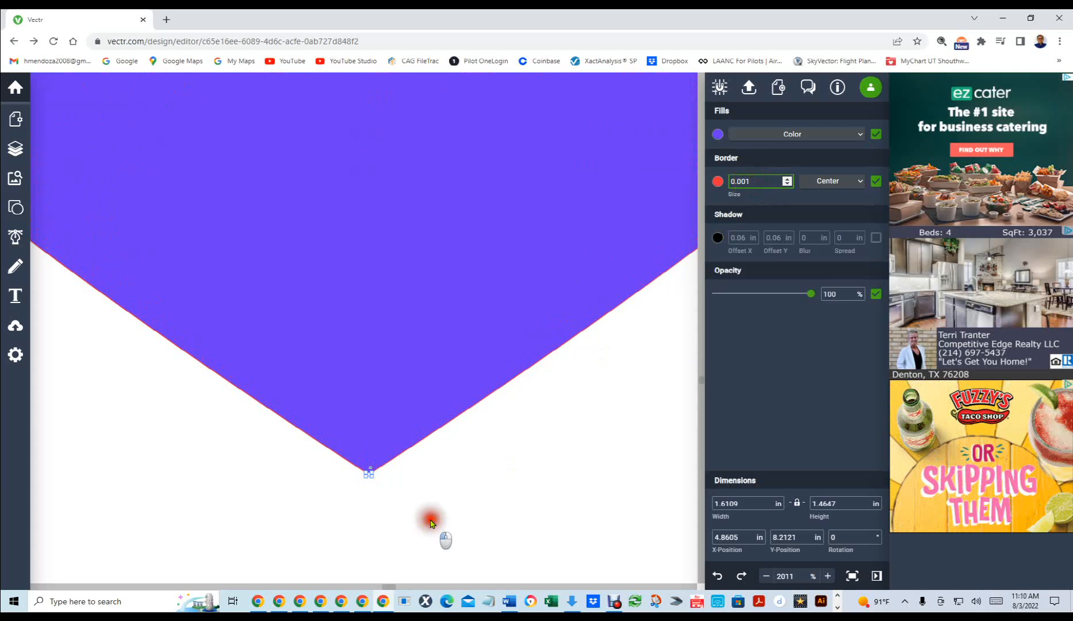
pyautogui.moveTo(365, 461); pyautogui.dragTo(378, 489)
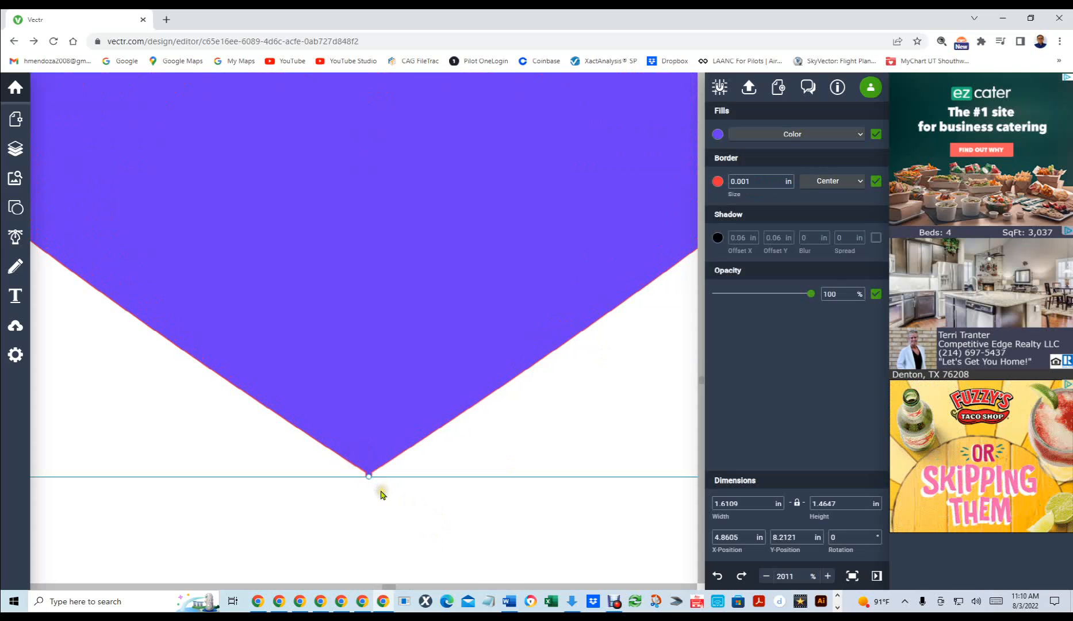
pyautogui.scroll(3, 381, 495)
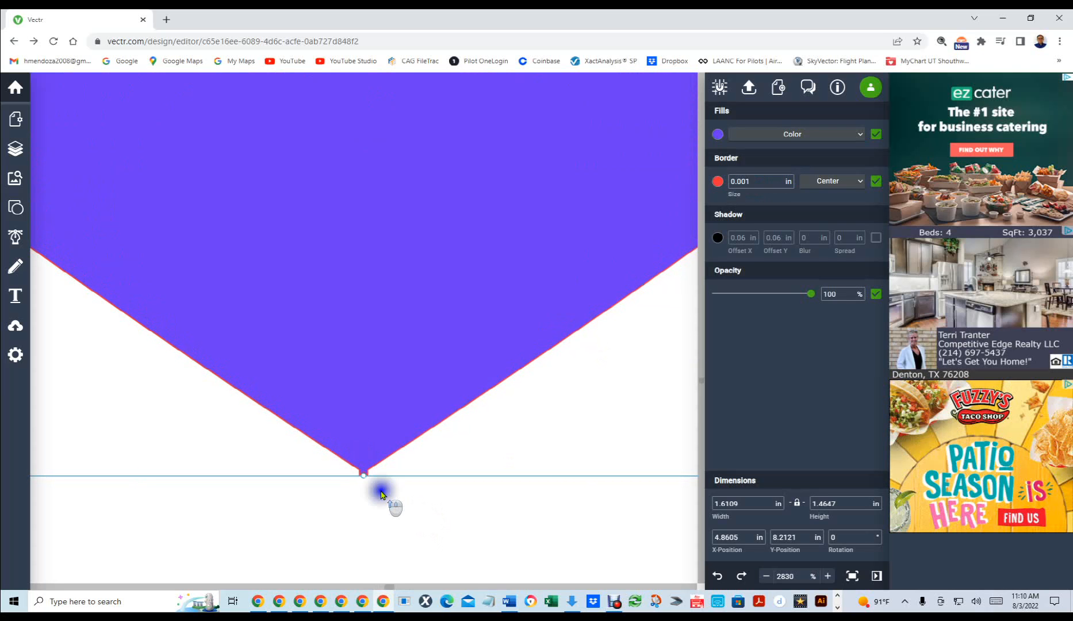
pyautogui.rightClick(381, 494)
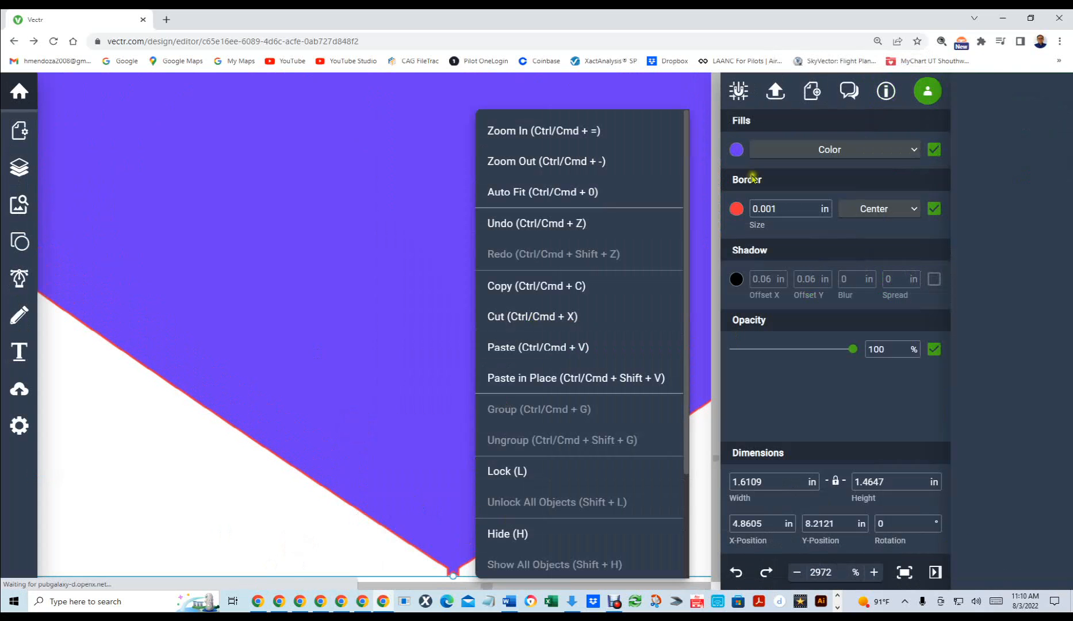
pyautogui.click(345, 555)
pyautogui.click(347, 551)
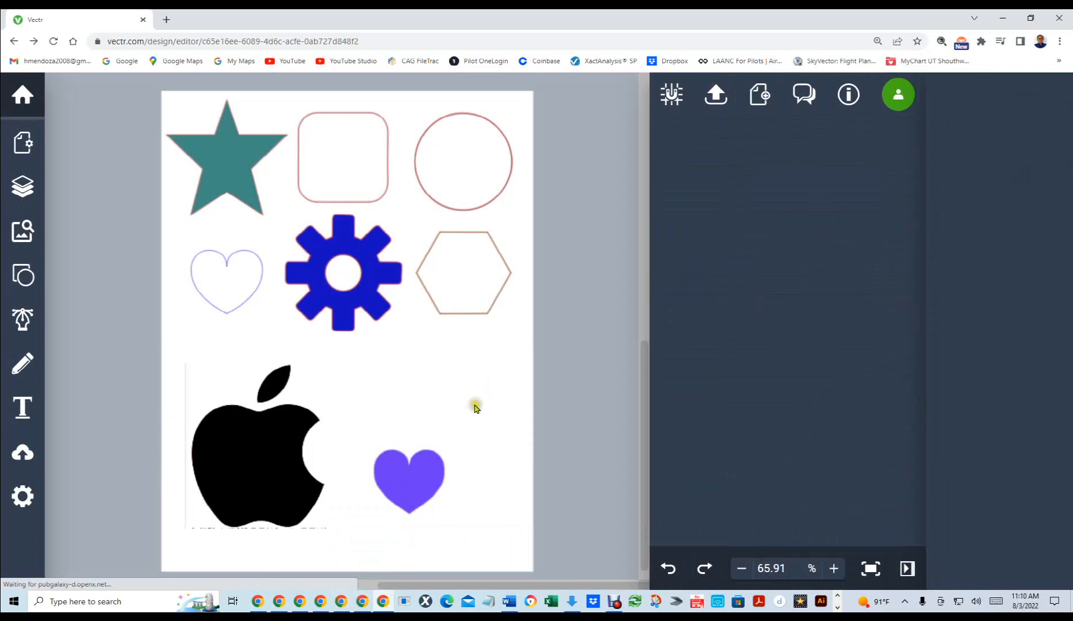
# Step: Remove the extra clustered nodes at the heart's bottom tip so the outline ends in one clean point
pyautogui.scroll(1, 412, 520)
pyautogui.scroll(7, 412, 523)
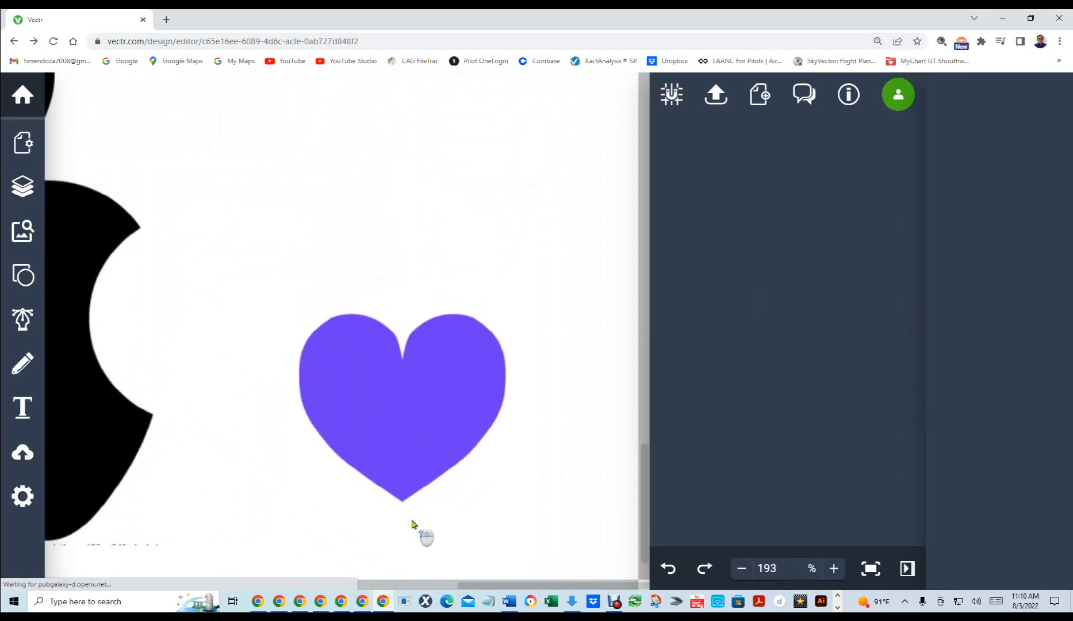
pyautogui.scroll(3, 412, 524)
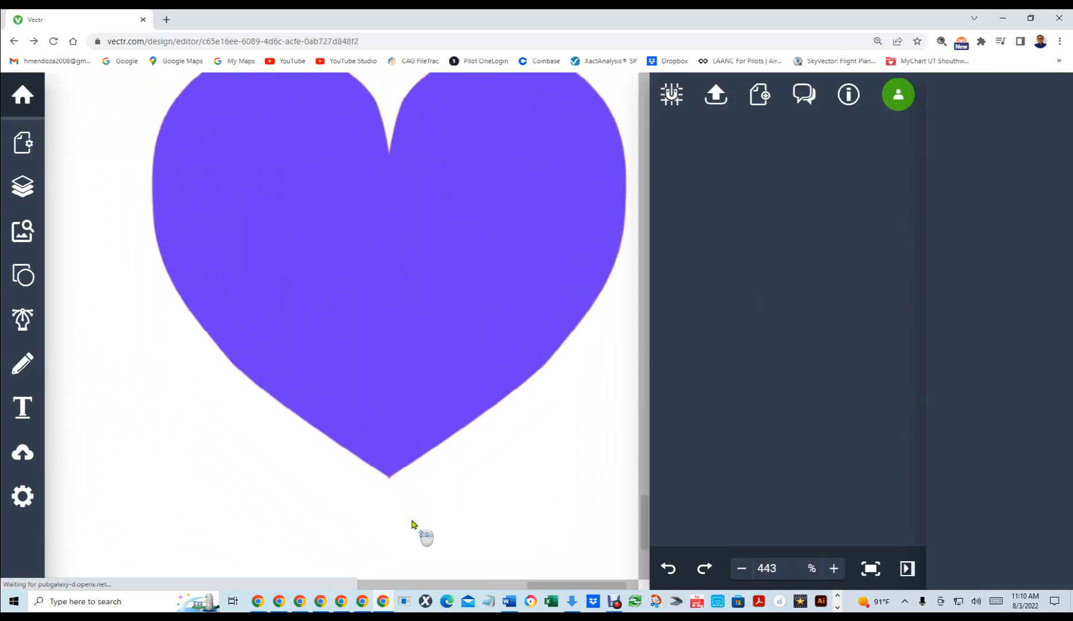
pyautogui.scroll(4, 412, 524)
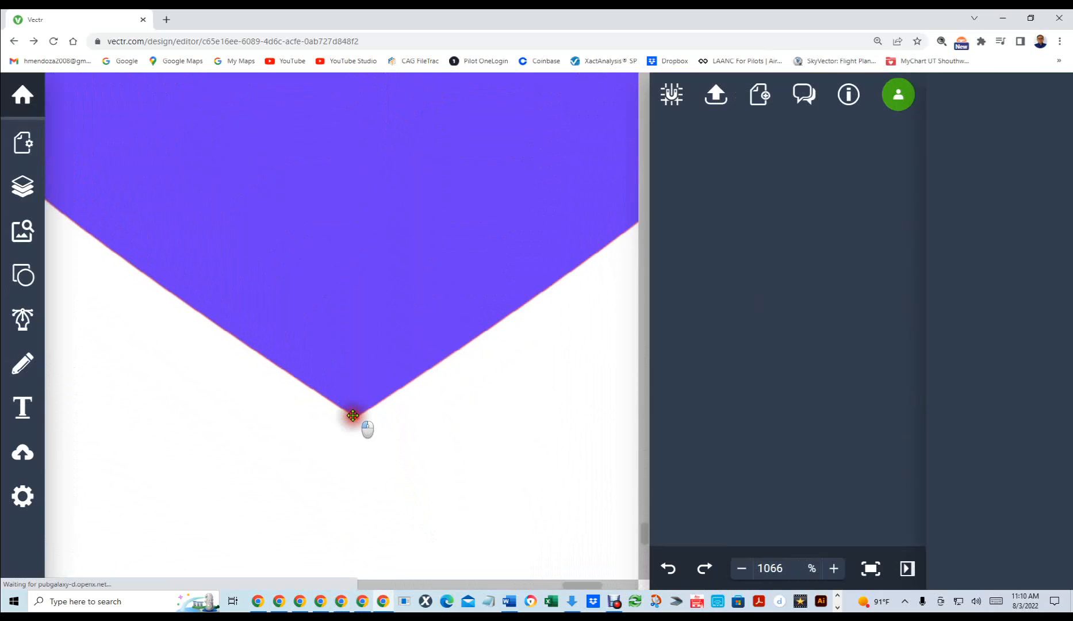
pyautogui.click(352, 415)
pyautogui.doubleClick(359, 396)
pyautogui.click(356, 418)
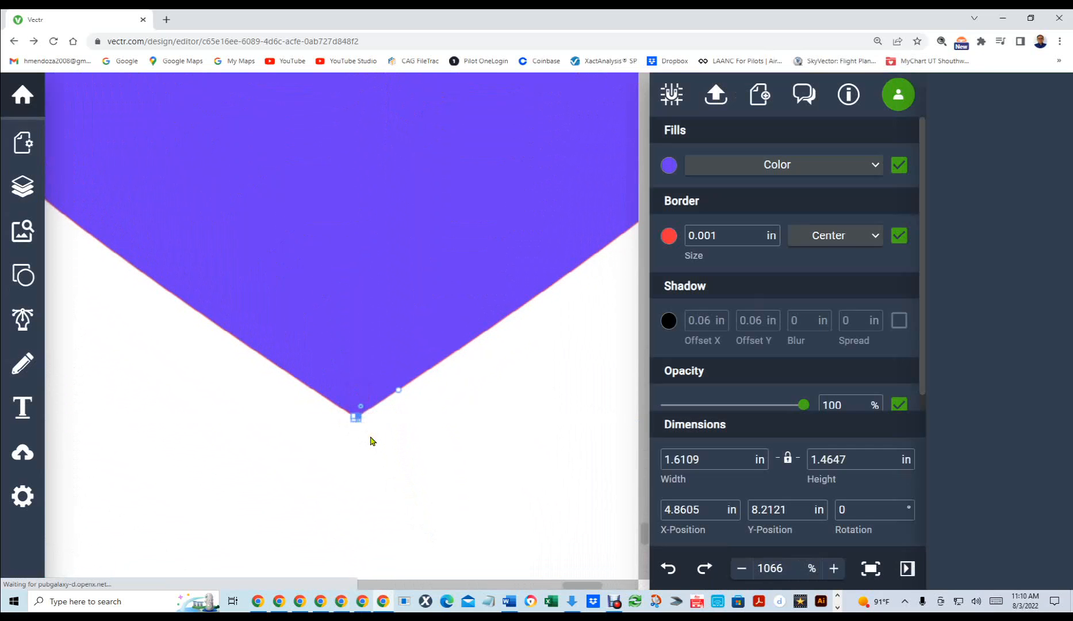
pyautogui.click(355, 418)
pyautogui.click(355, 419)
pyautogui.click(356, 419)
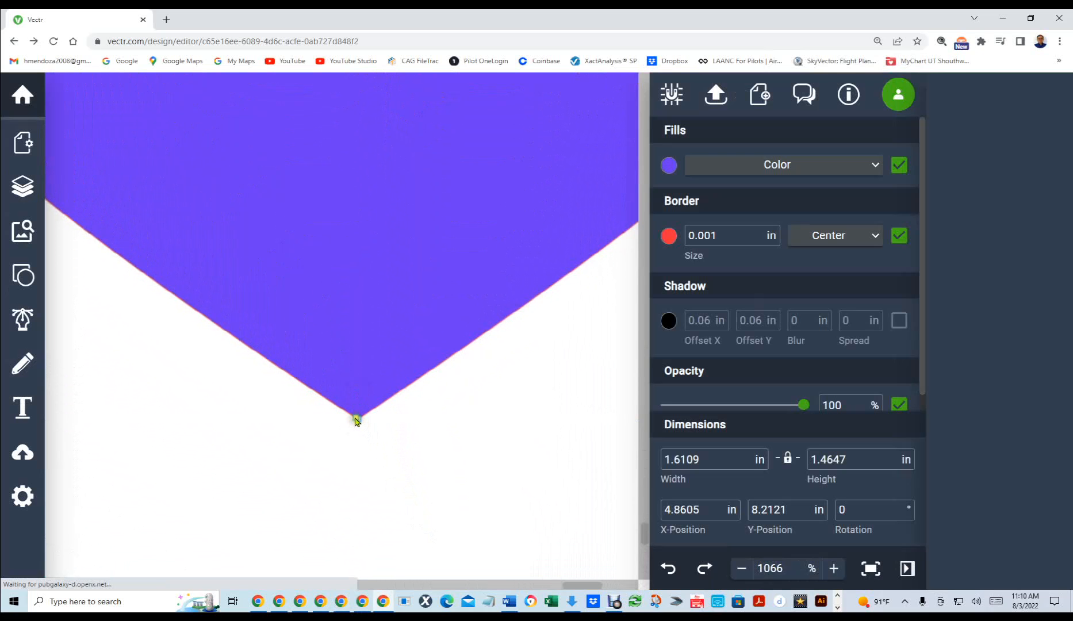
pyautogui.click(356, 420)
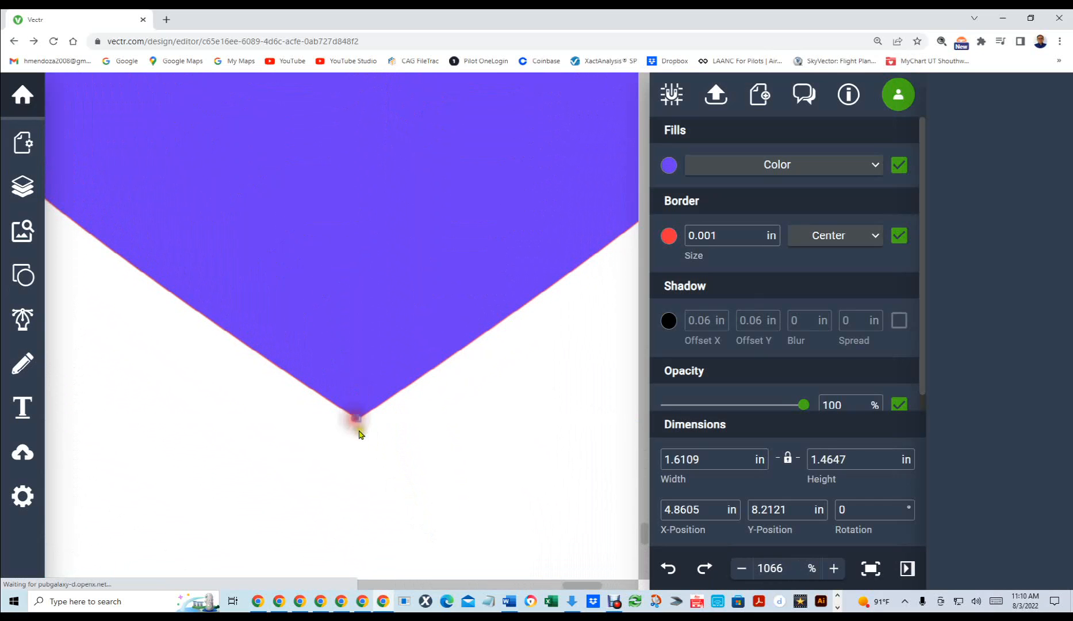
pyautogui.click(407, 457)
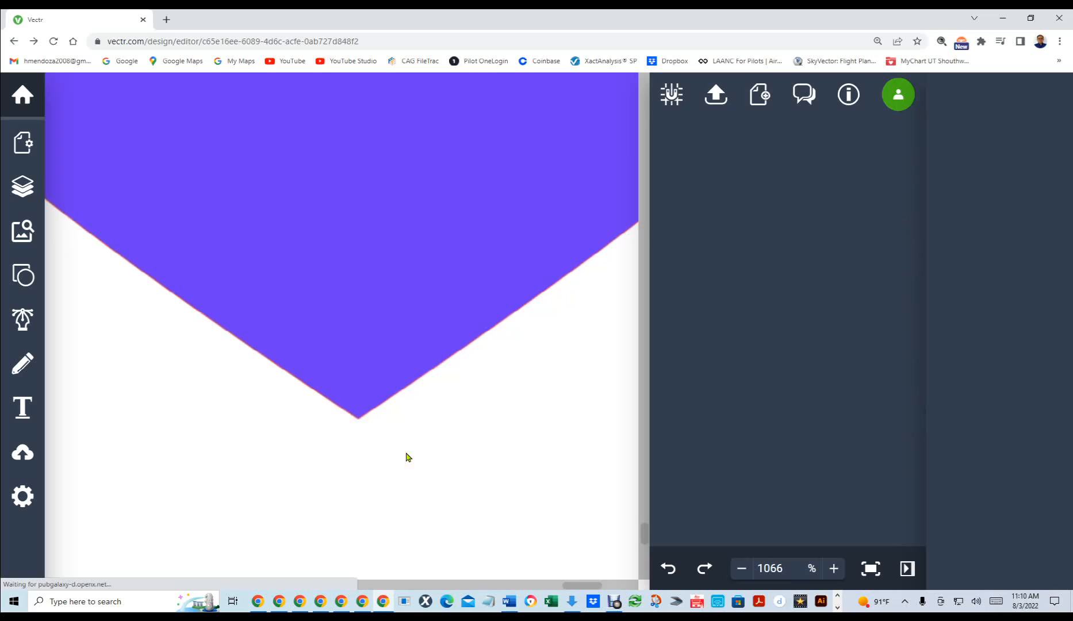
# Step: Show the grid over the whole drawing
pyautogui.hotkey('ctrl', '0')
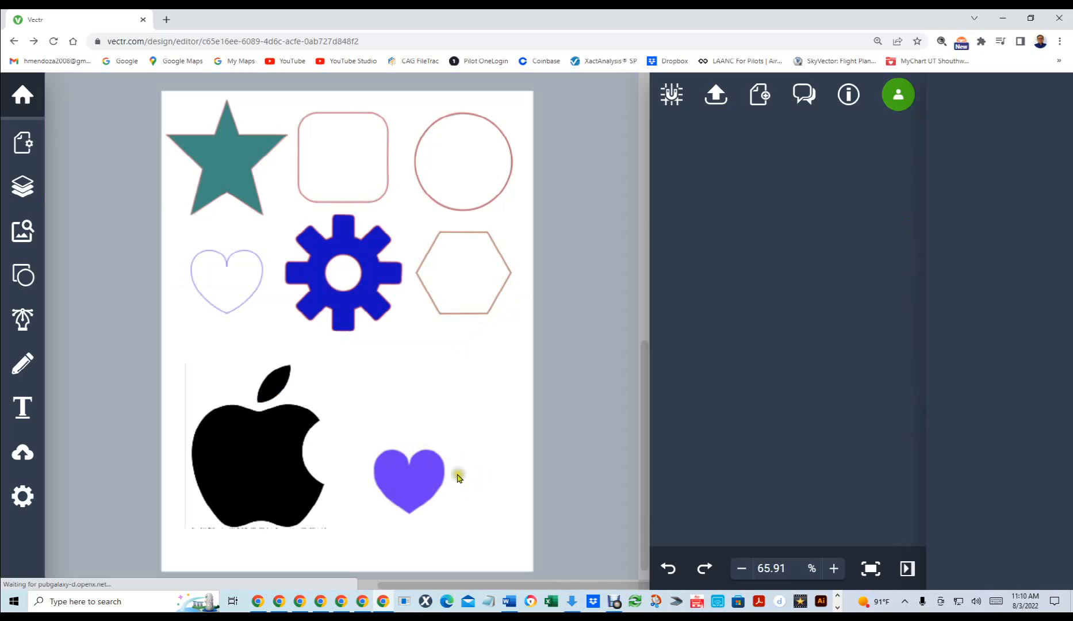
pyautogui.scroll(2, 448, 517)
pyautogui.scroll(1, 444, 519)
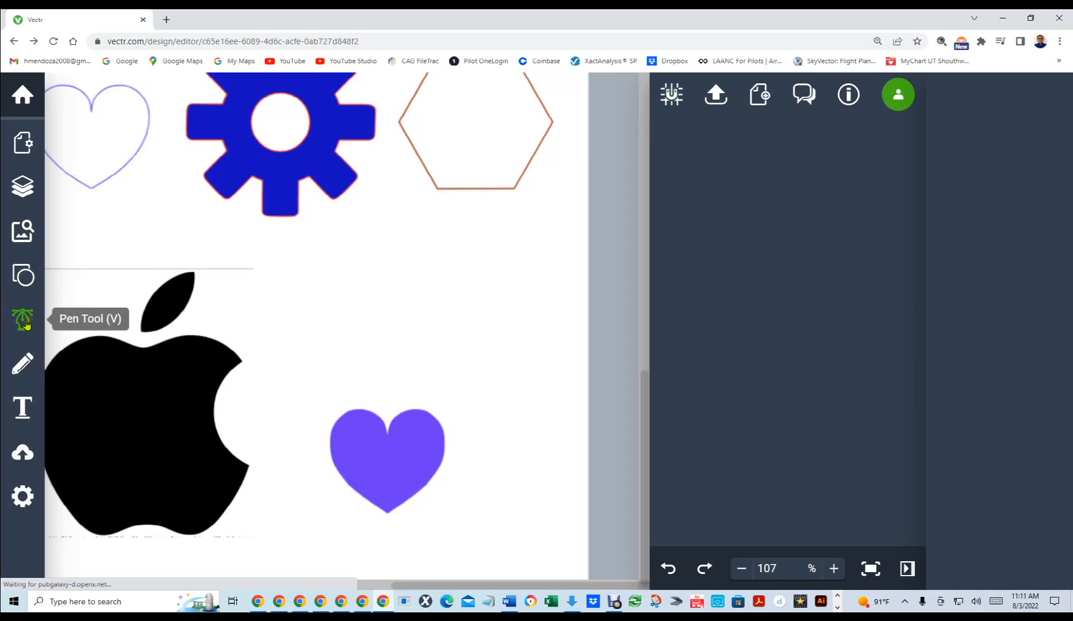
pyautogui.click(672, 97)
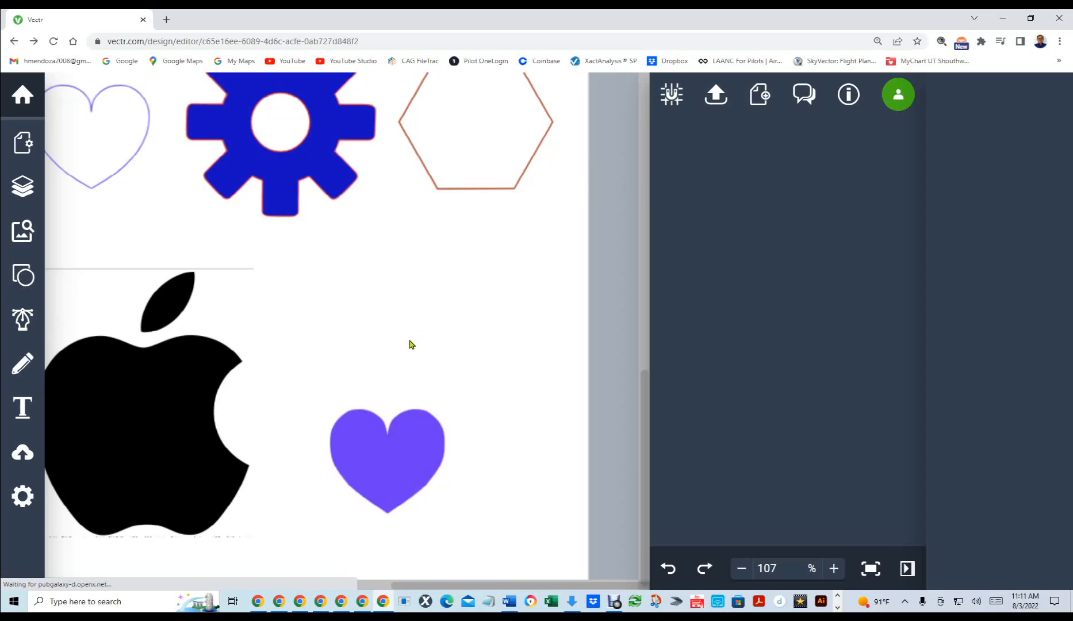
pyautogui.press('g')
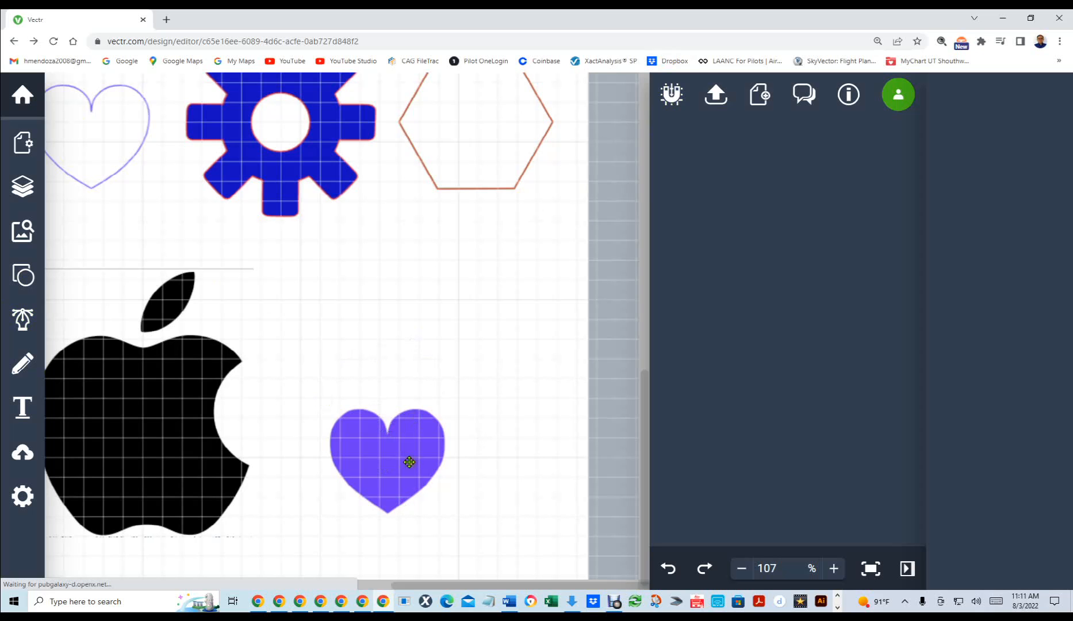
pyautogui.scroll(3, 392, 487)
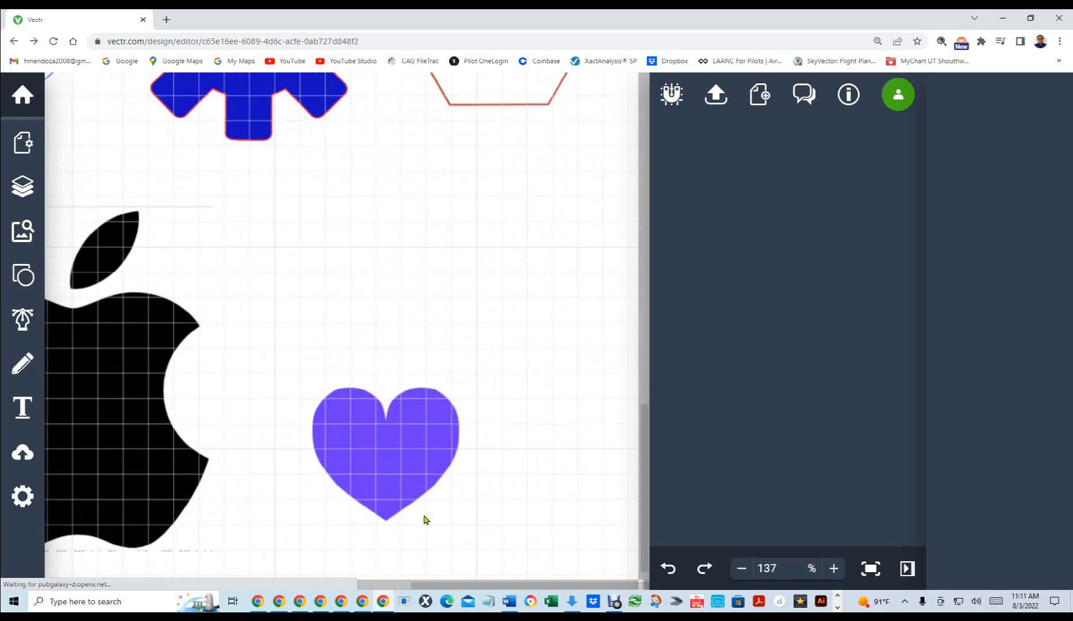
# Step: Set the grid block size to 2 px in the document settings and close them
pyautogui.click(22, 498)
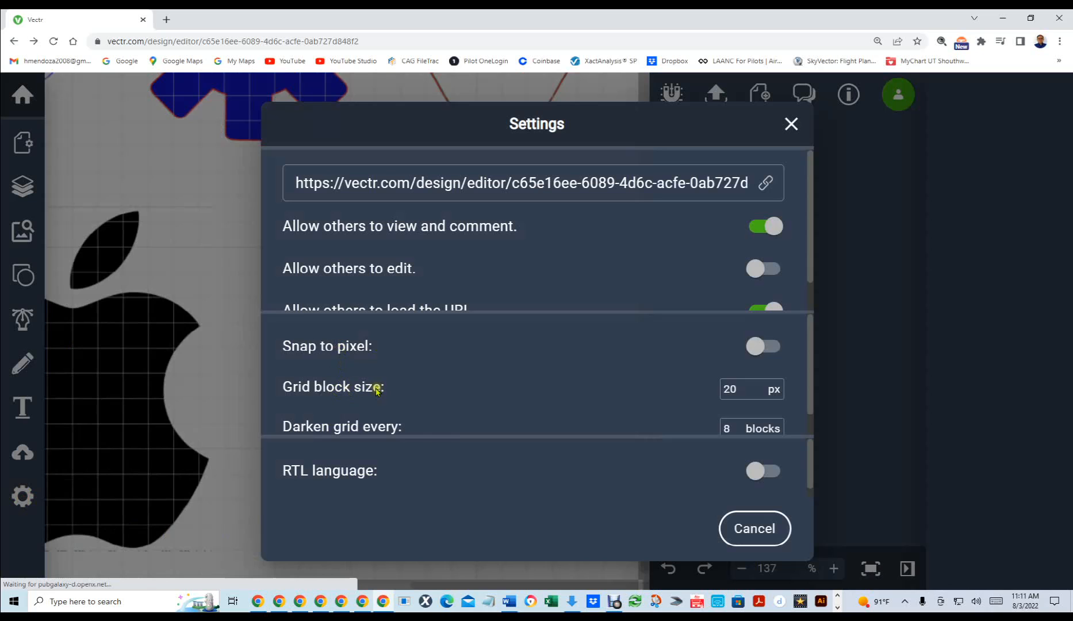
pyautogui.scroll(-1, 374, 391)
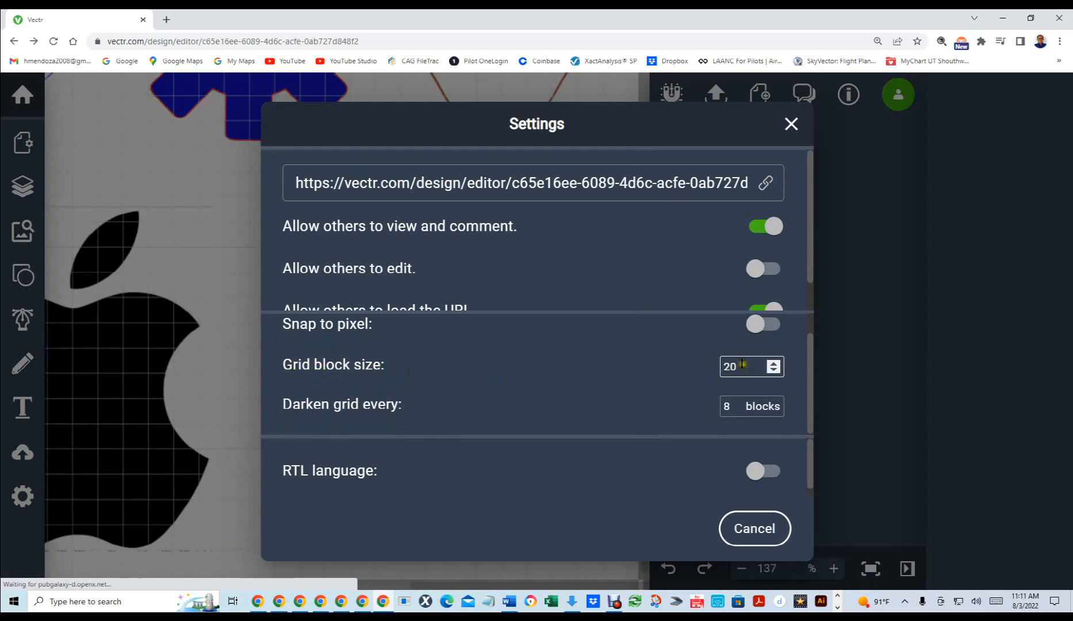
pyautogui.moveTo(743, 364); pyautogui.dragTo(715, 366)
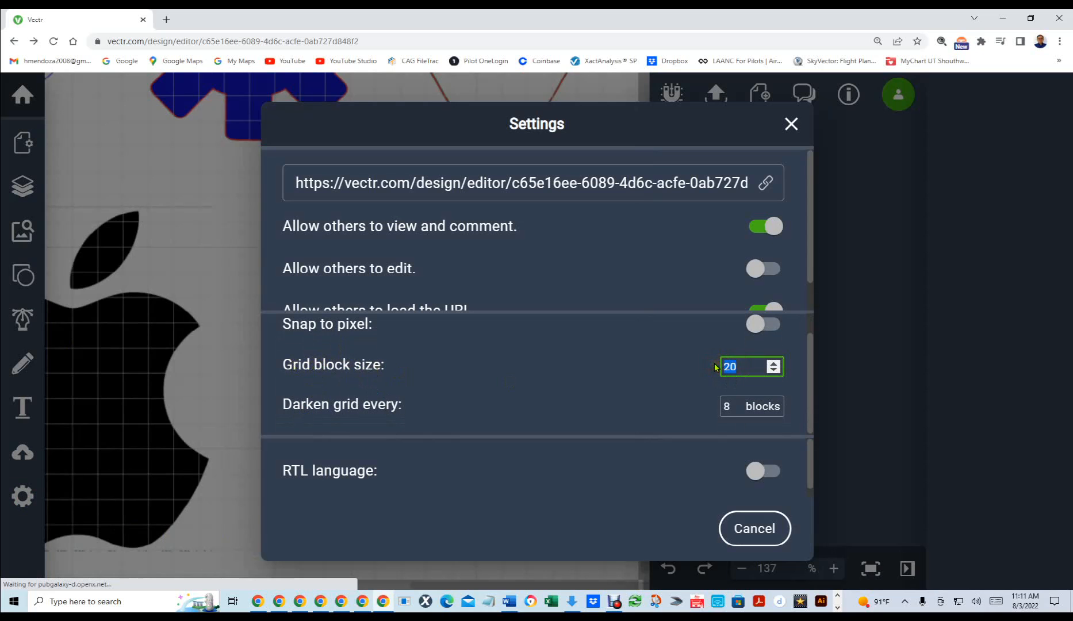
pyautogui.write('2')
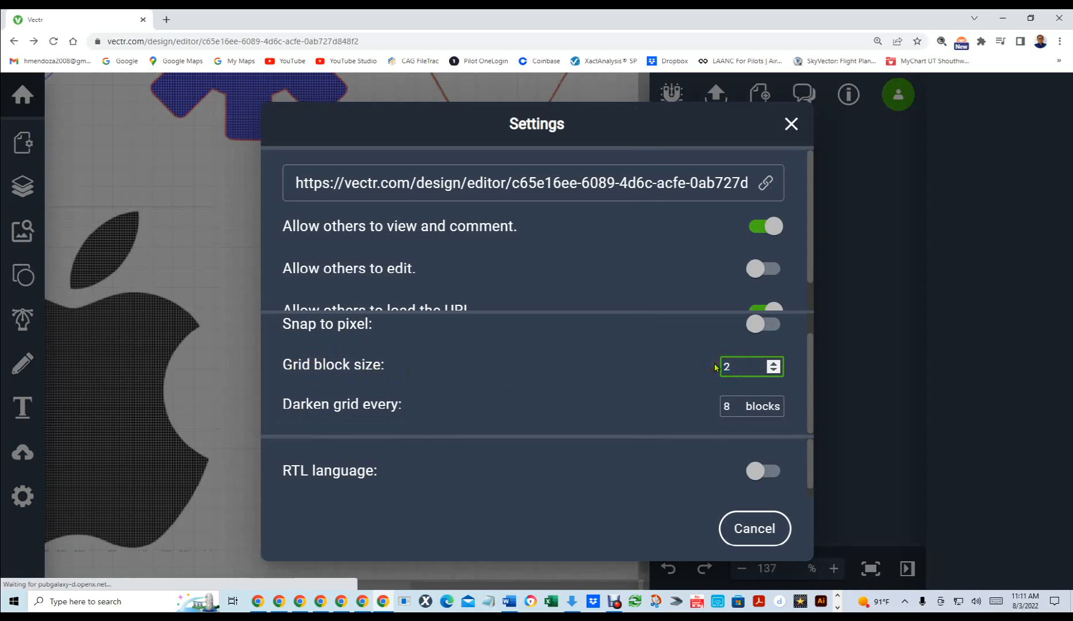
pyautogui.scroll(3, 214, 364)
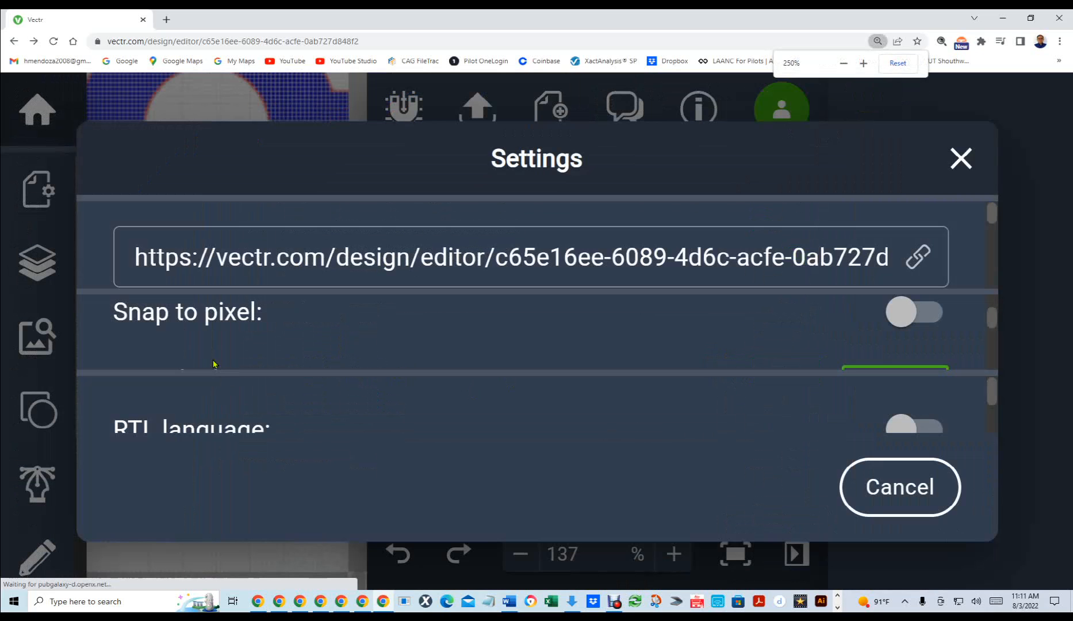
pyautogui.click(957, 161)
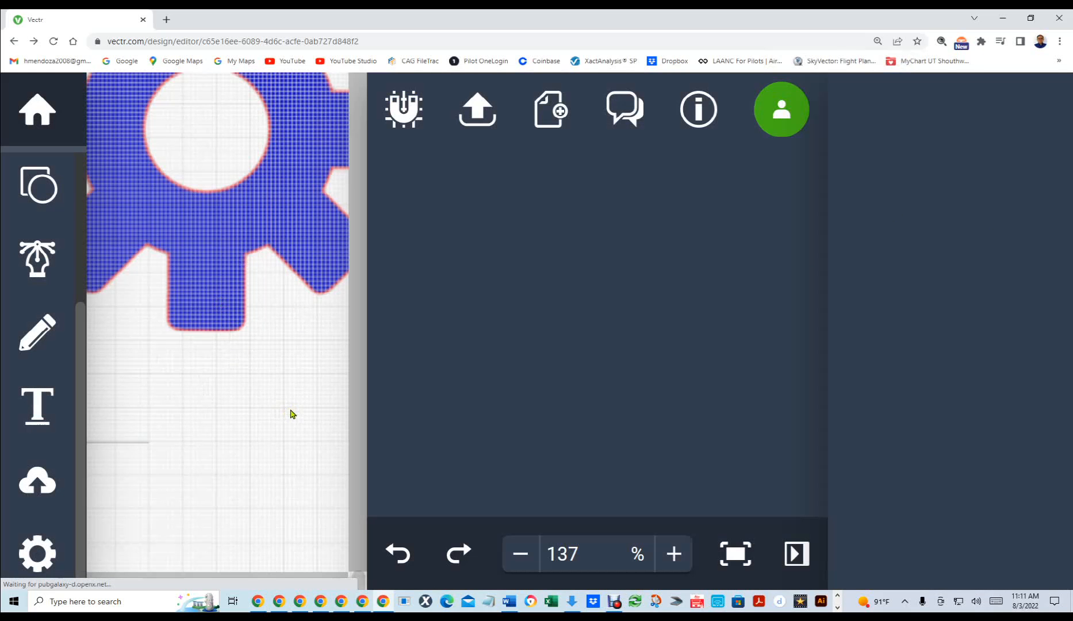
# Step: Set the grid block size to 4 px in the document settings and close them
pyautogui.scroll(3, 290, 414)
pyautogui.scroll(2, 293, 414)
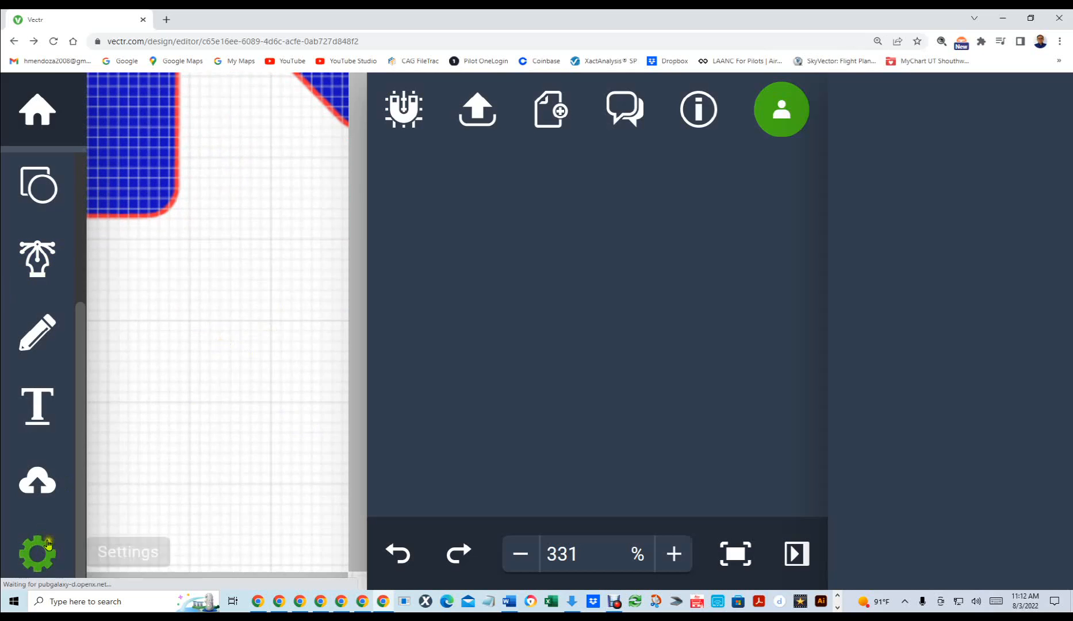
pyautogui.click(37, 553)
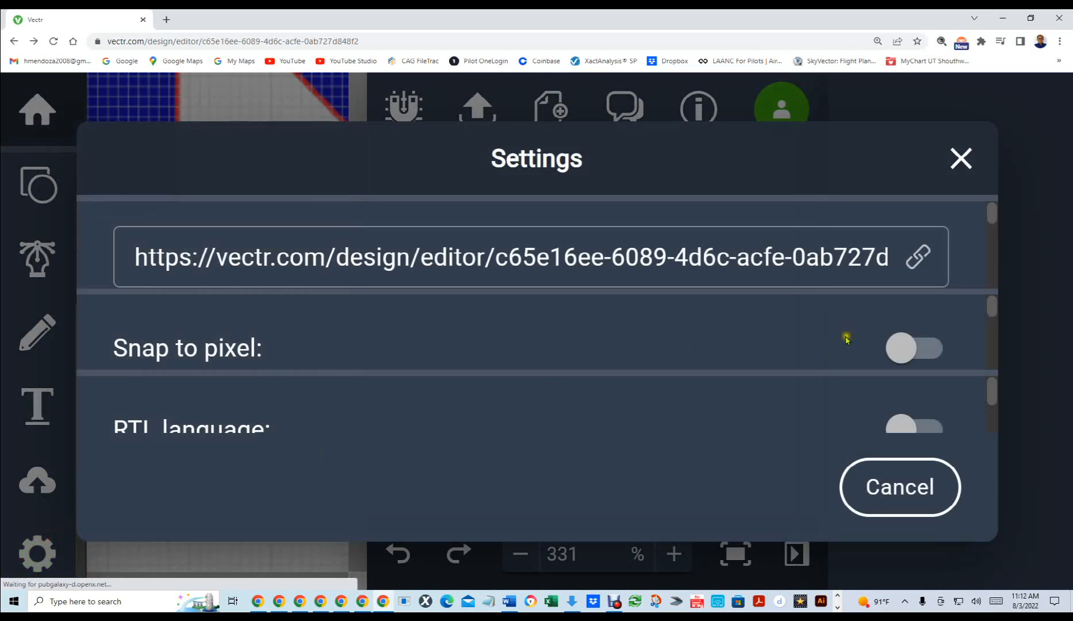
pyautogui.scroll(-3, 686, 397)
pyautogui.scroll(-1, 685, 397)
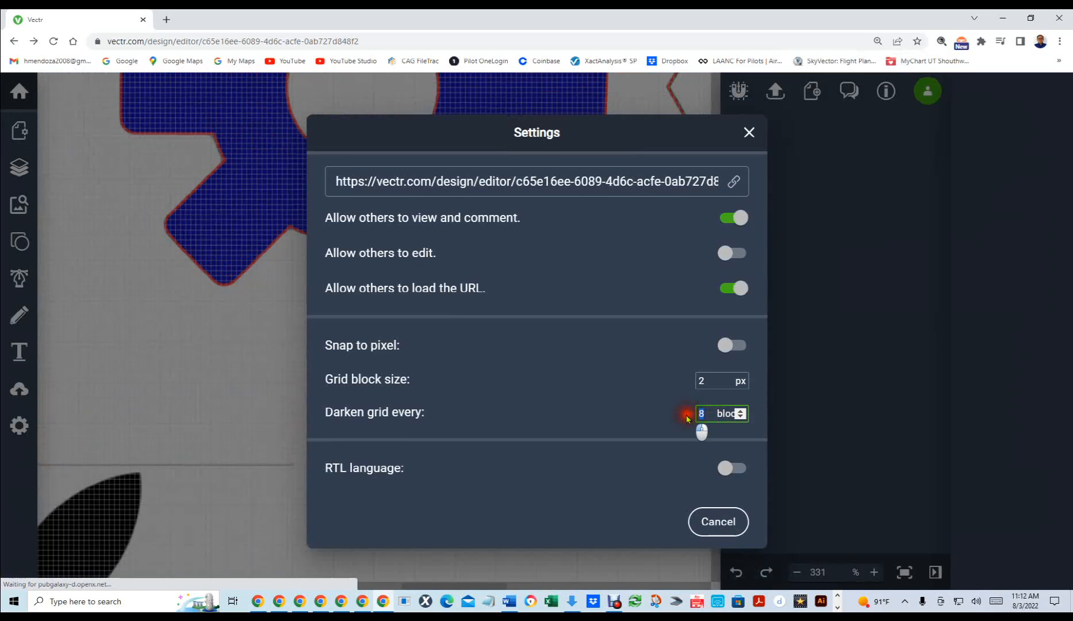
pyautogui.doubleClick(702, 414)
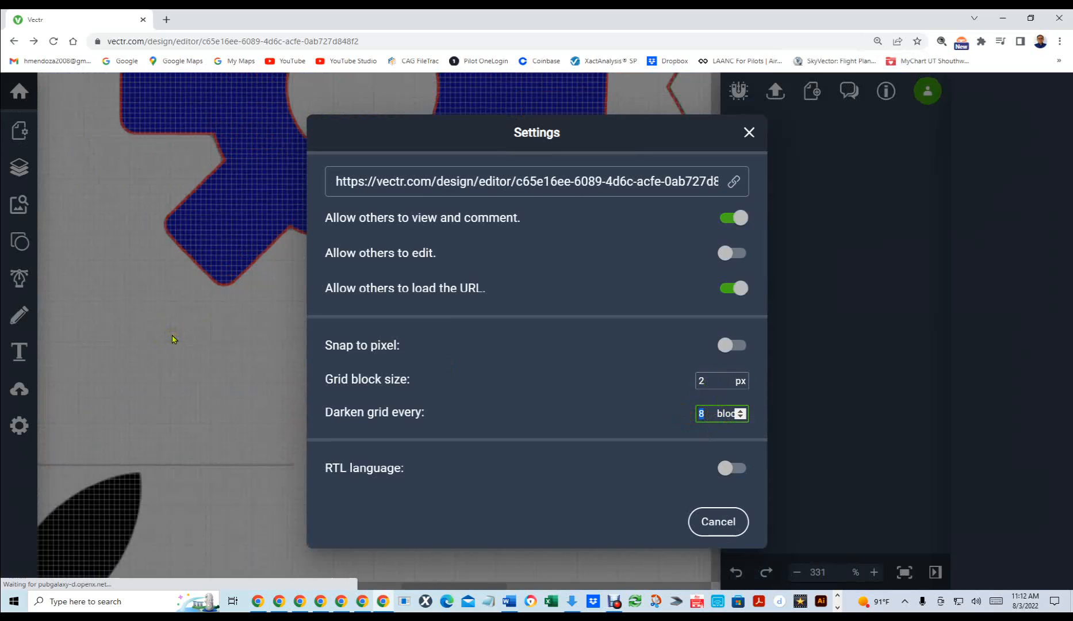
pyautogui.click(703, 381)
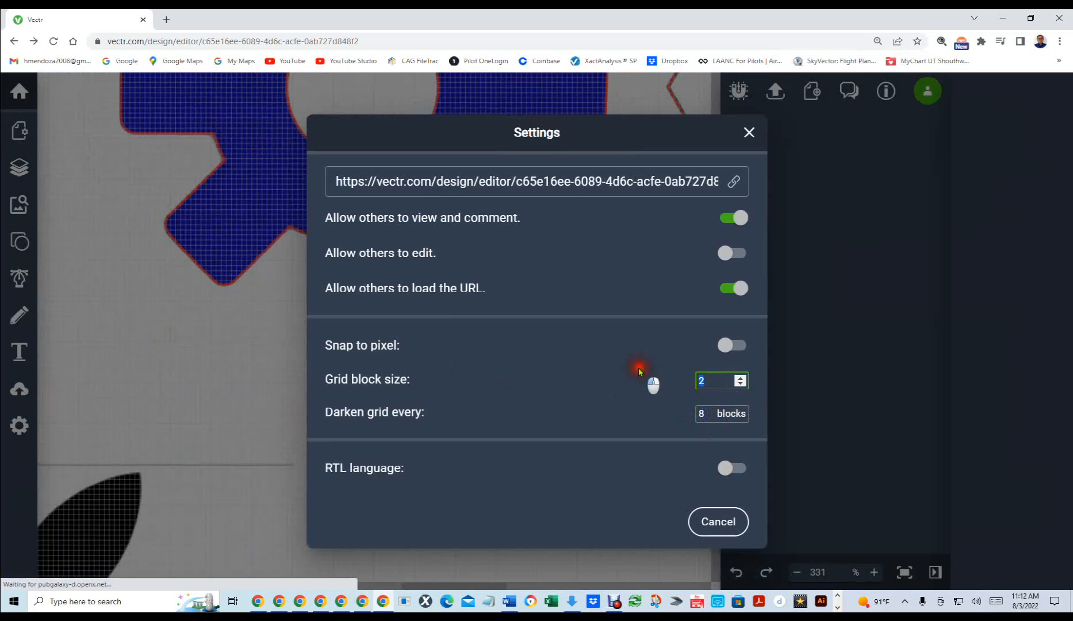
pyautogui.write('4')
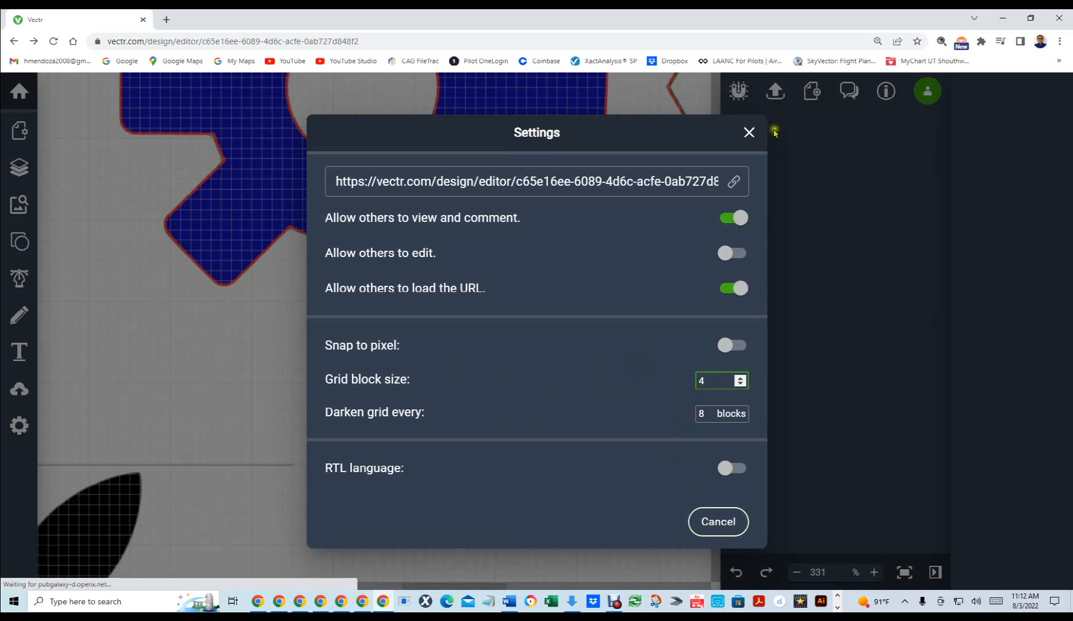
pyautogui.click(753, 134)
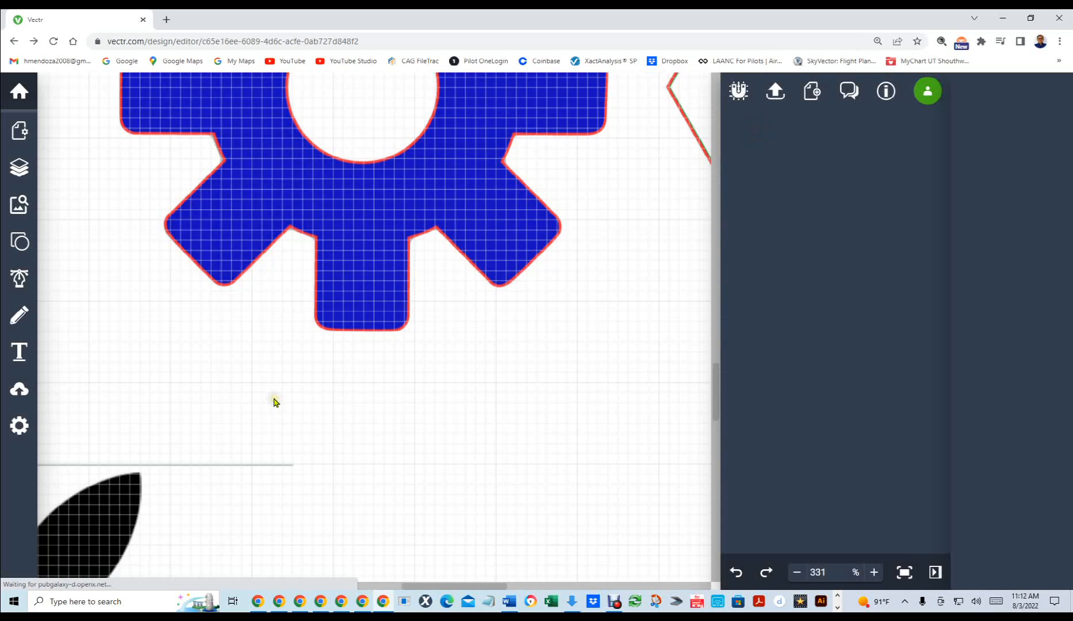
# Step: Start tracing the apple's leaf with the Pen tool from its lower tip, adding a curved point along the lower part of its left edge
pyautogui.scroll(-6, 223, 483)
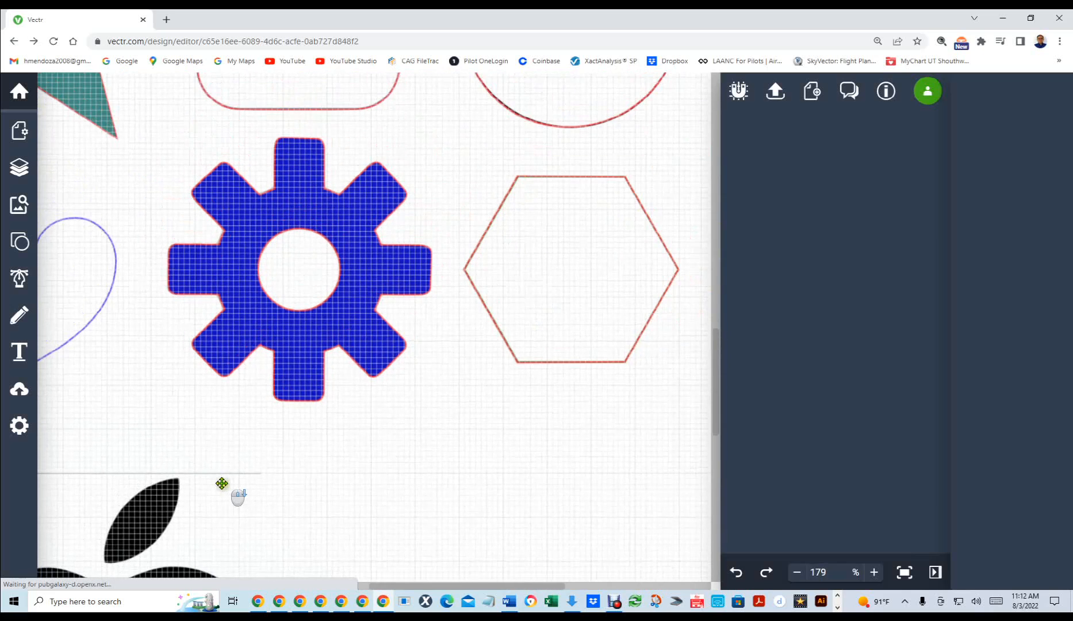
pyautogui.scroll(-3, 223, 483)
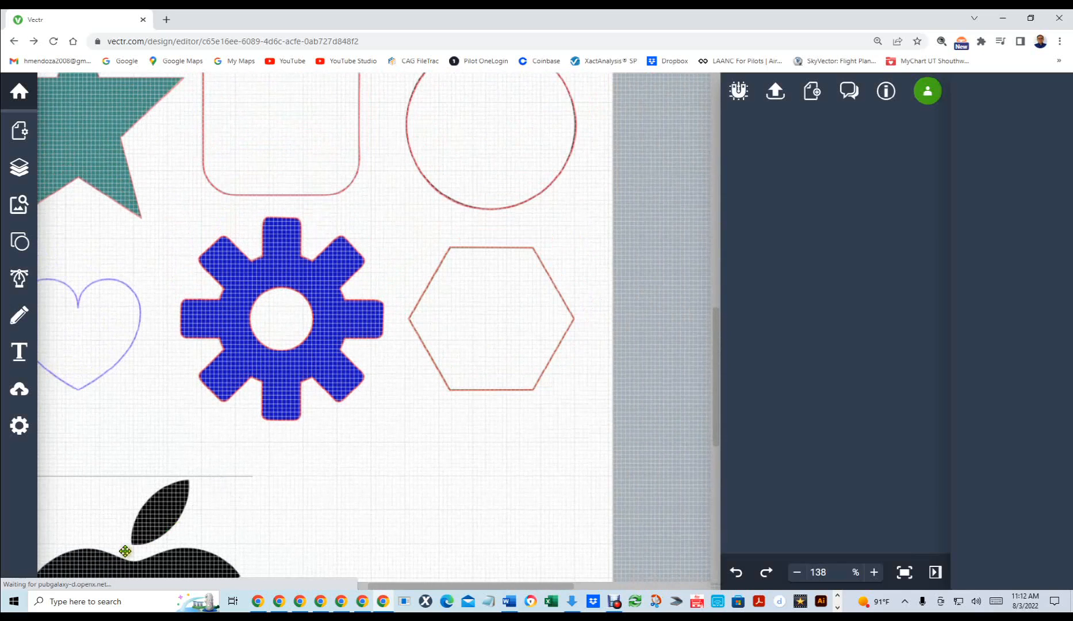
pyautogui.scroll(7, 125, 550)
pyautogui.scroll(5, 125, 551)
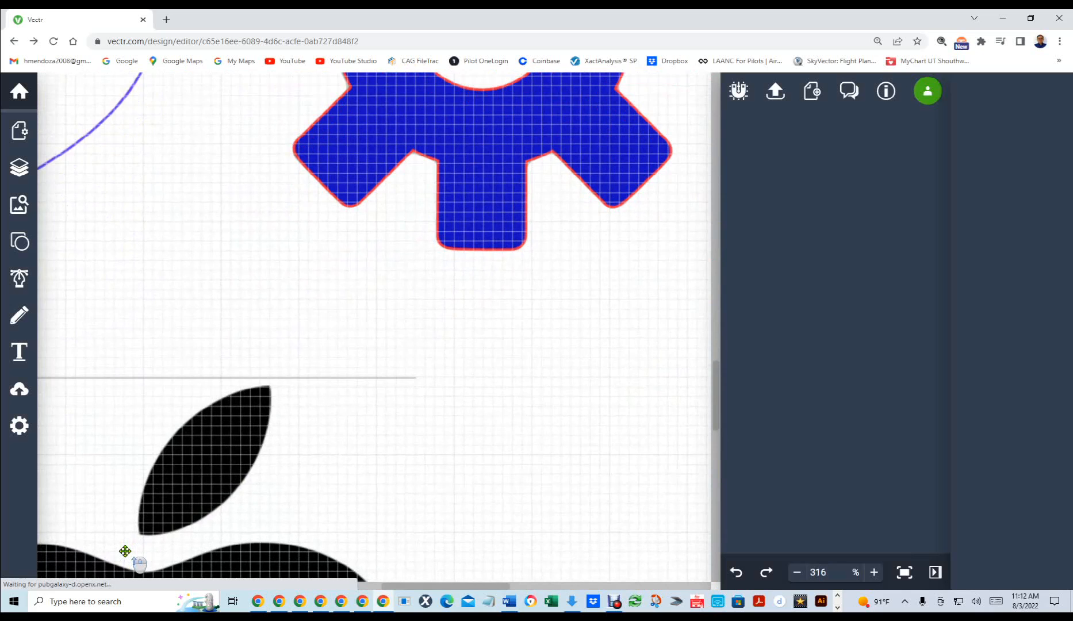
pyautogui.scroll(4, 125, 551)
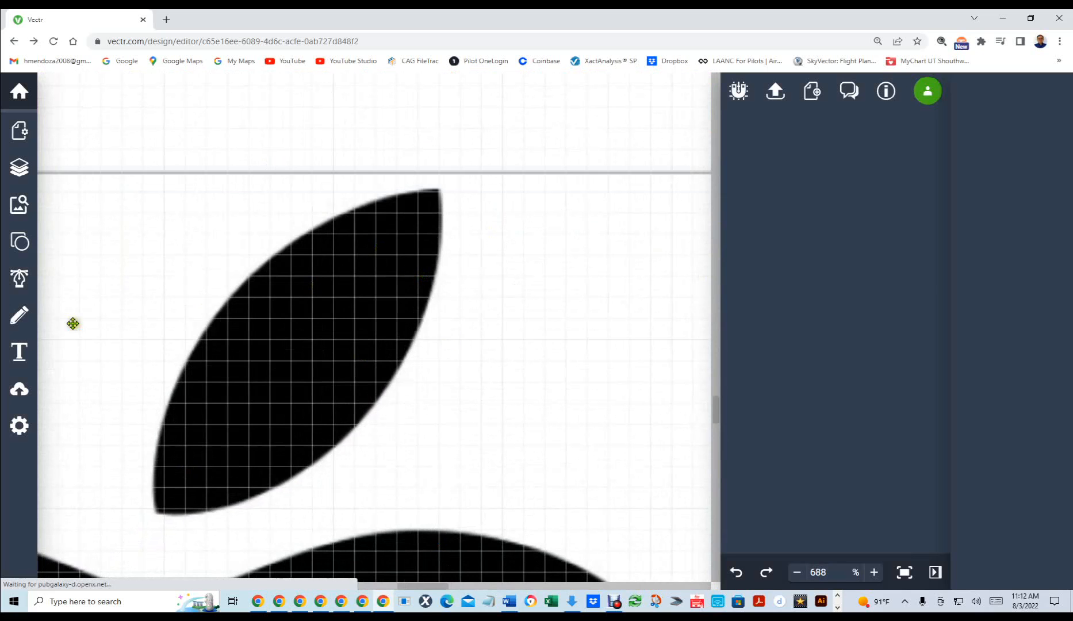
pyautogui.click(13, 279)
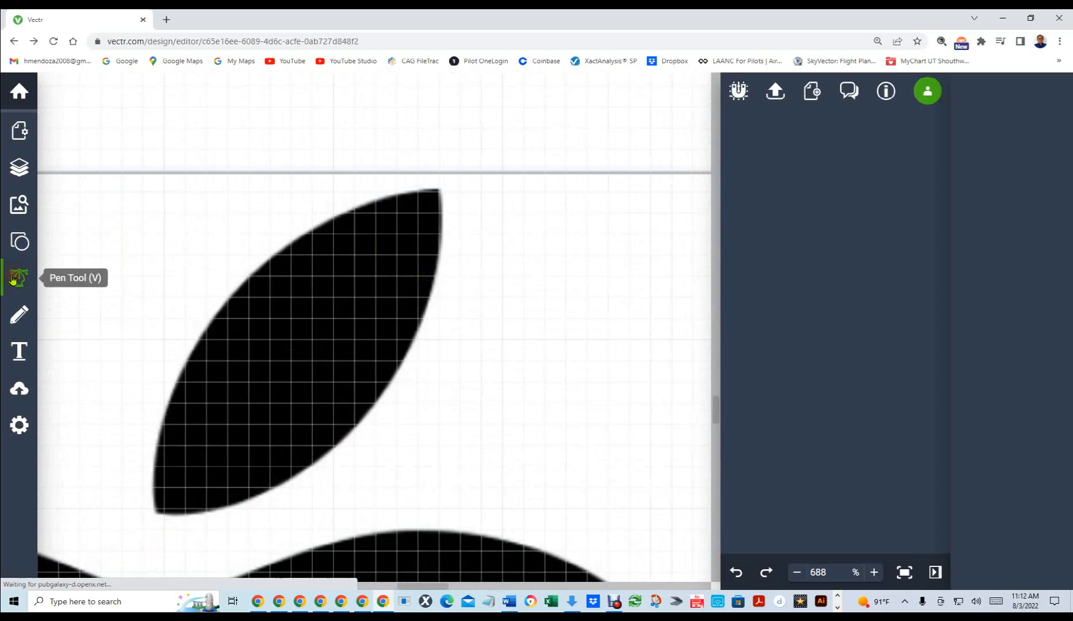
pyautogui.click(153, 506)
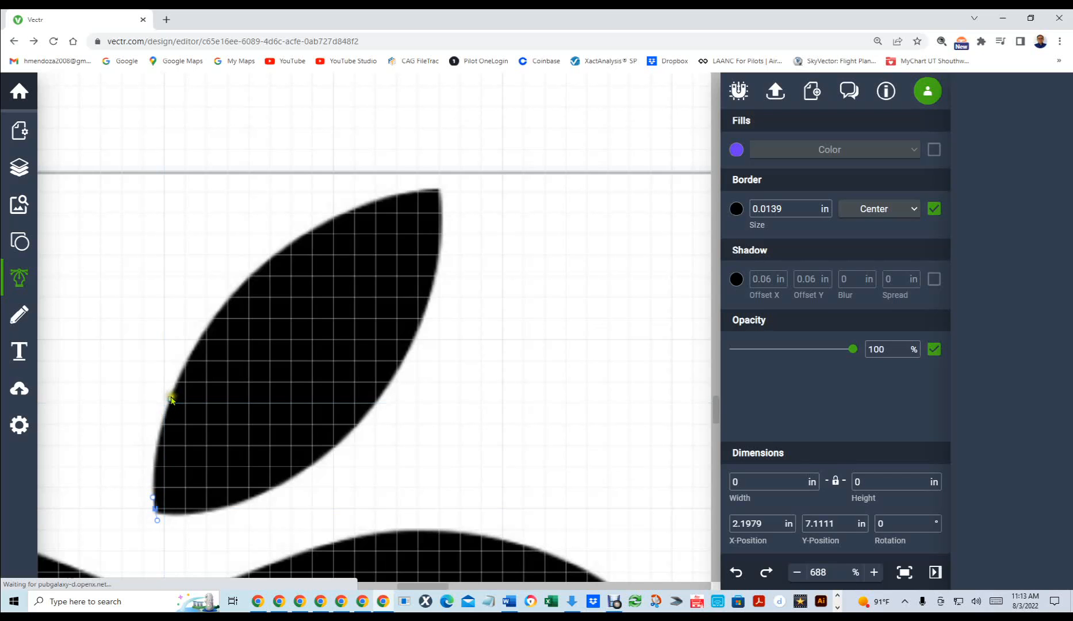
pyautogui.moveTo(171, 398); pyautogui.dragTo(180, 375)
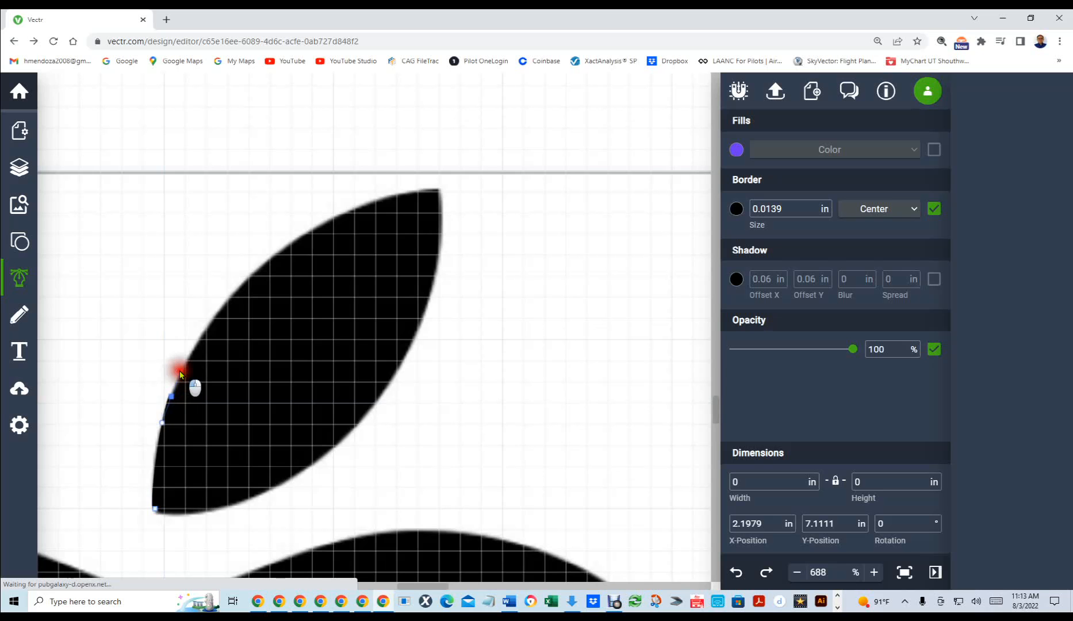
pyautogui.click(269, 255)
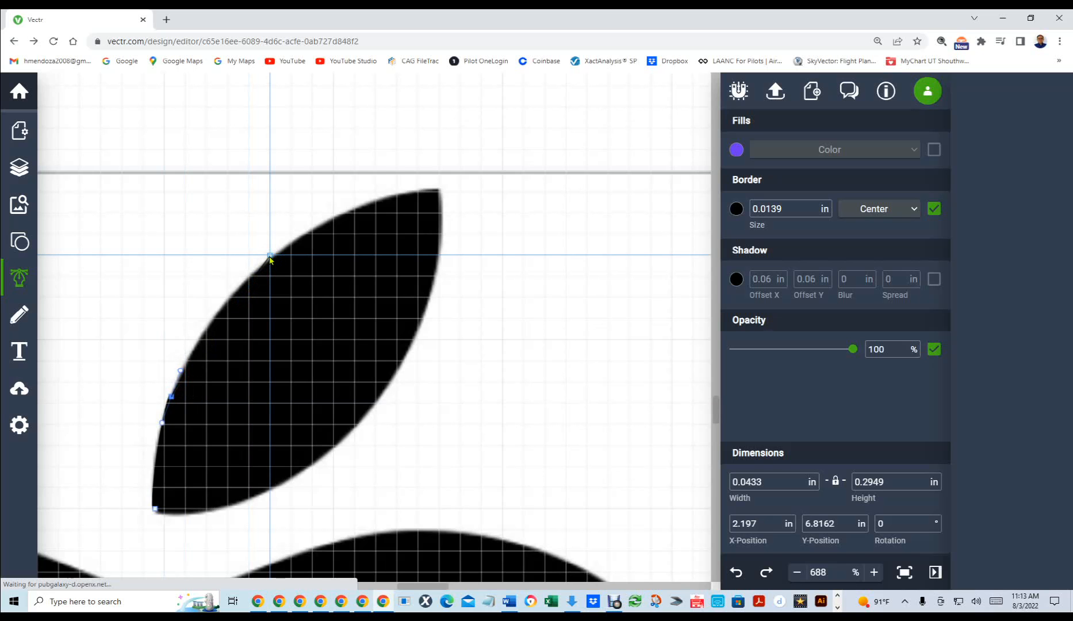
pyautogui.click(269, 257)
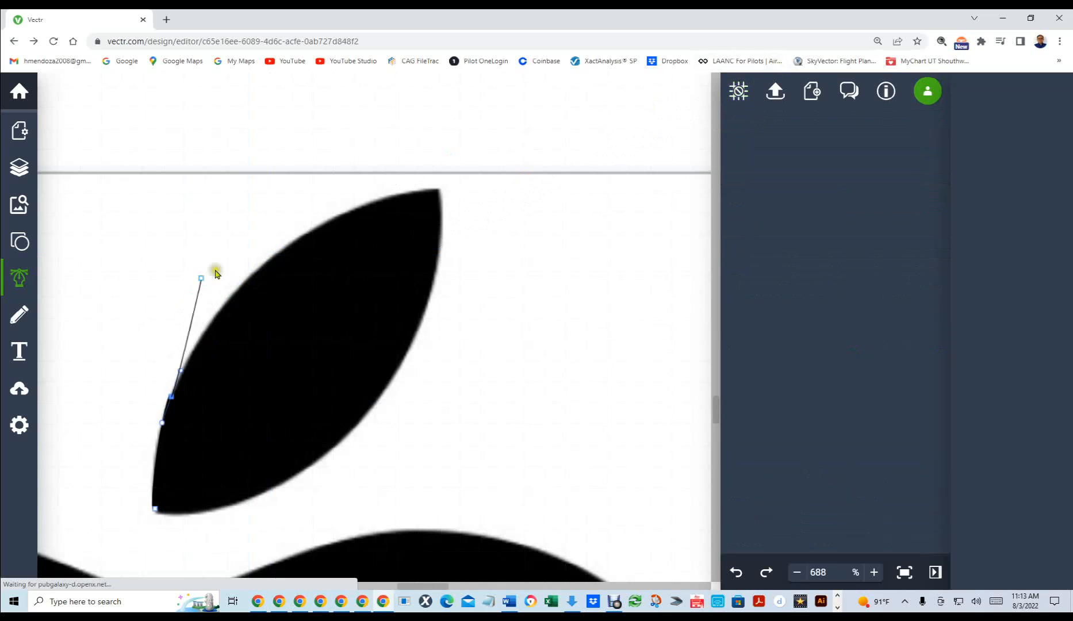
# Step: With snapping off, add a curved point about two-thirds up the leaf's left edge and end the path
pyautogui.moveTo(222, 299); pyautogui.dragTo(266, 249)
pyautogui.press('ctrl')
pyautogui.press('ctrl')
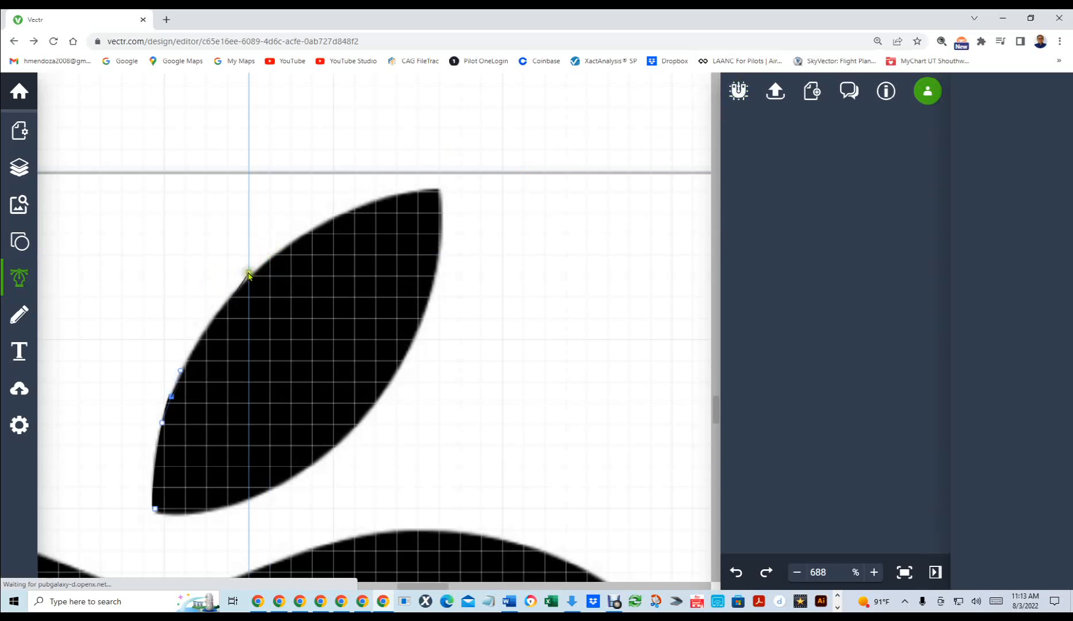
pyautogui.moveTo(254, 271)
pyautogui.mouseDown()
pyautogui.moveTo(218, 304)
pyautogui.moveTo(270, 260)
pyautogui.mouseUp()
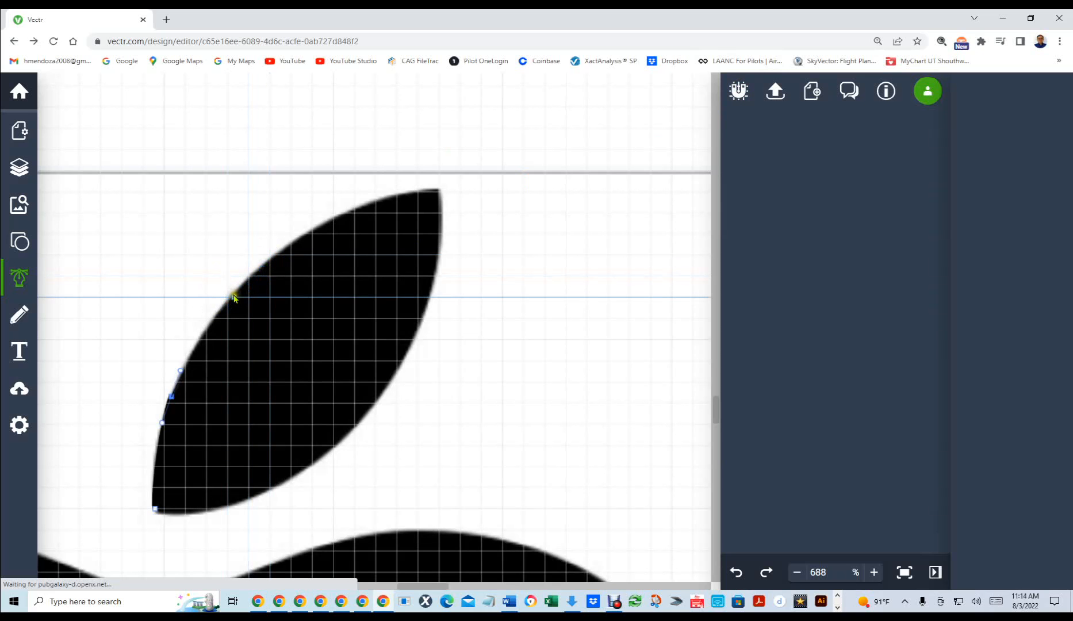
pyautogui.press('ctrl')
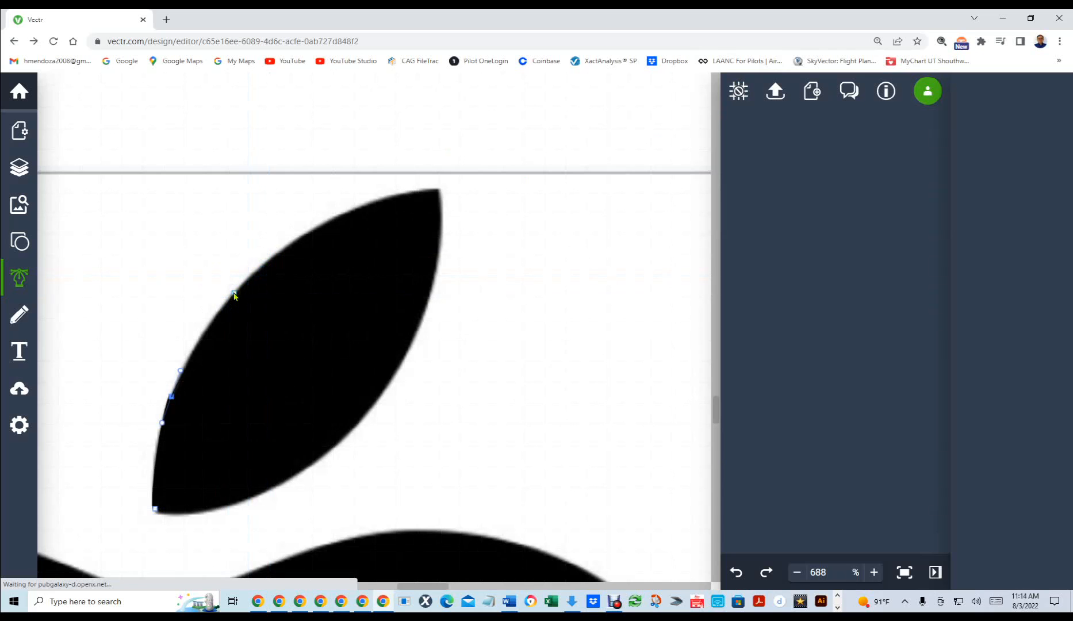
pyautogui.click(236, 288)
pyautogui.moveTo(236, 289); pyautogui.dragTo(277, 251)
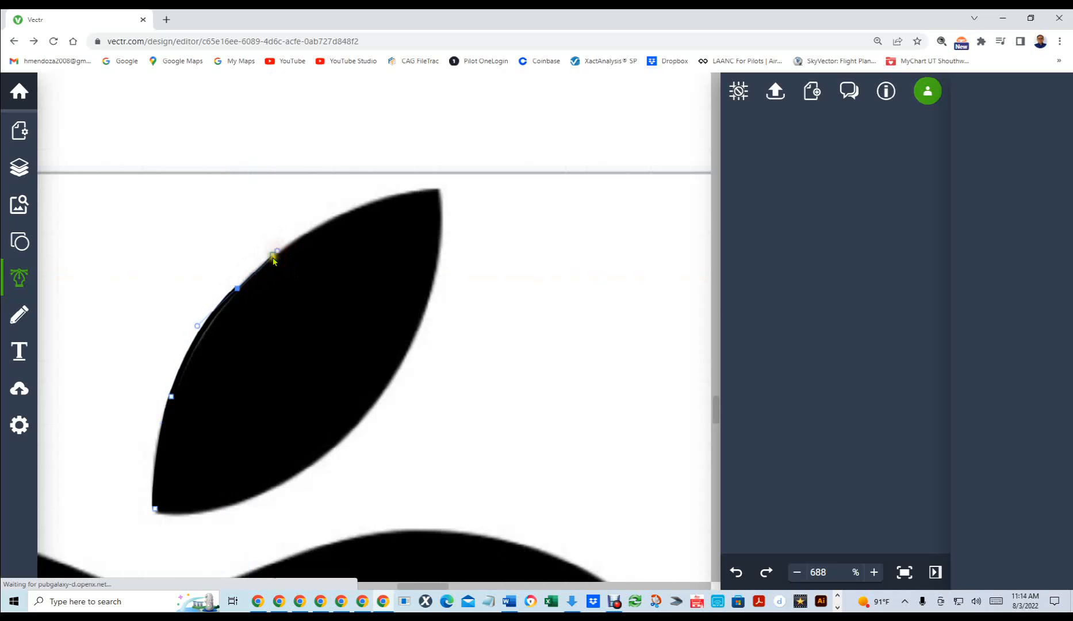
pyautogui.click(273, 260)
pyautogui.hotkey('ctrl', 'z')
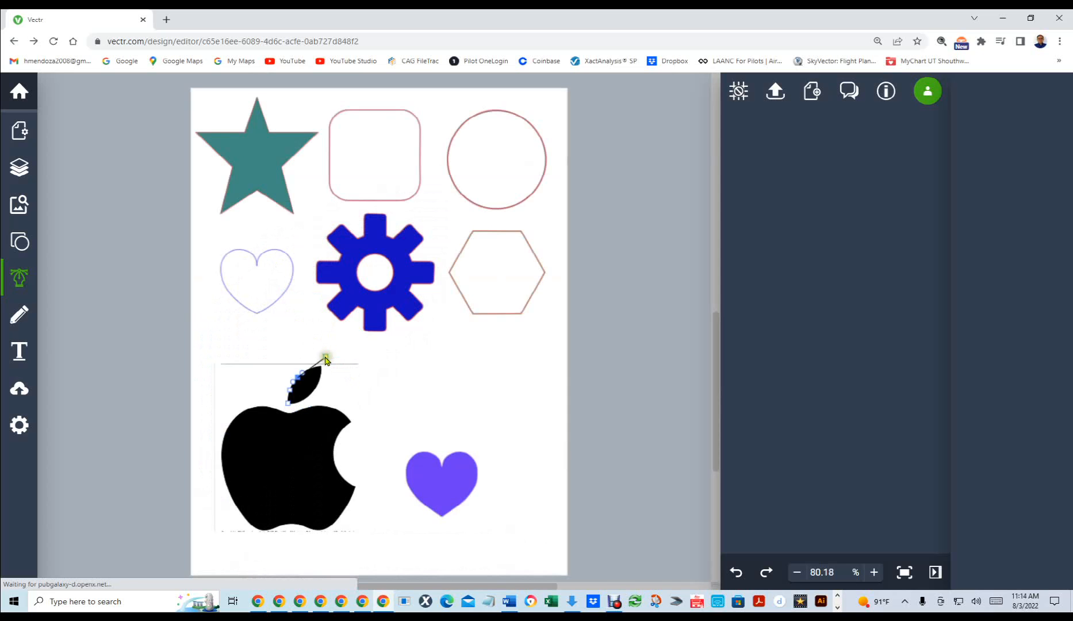
pyautogui.press('Escape')
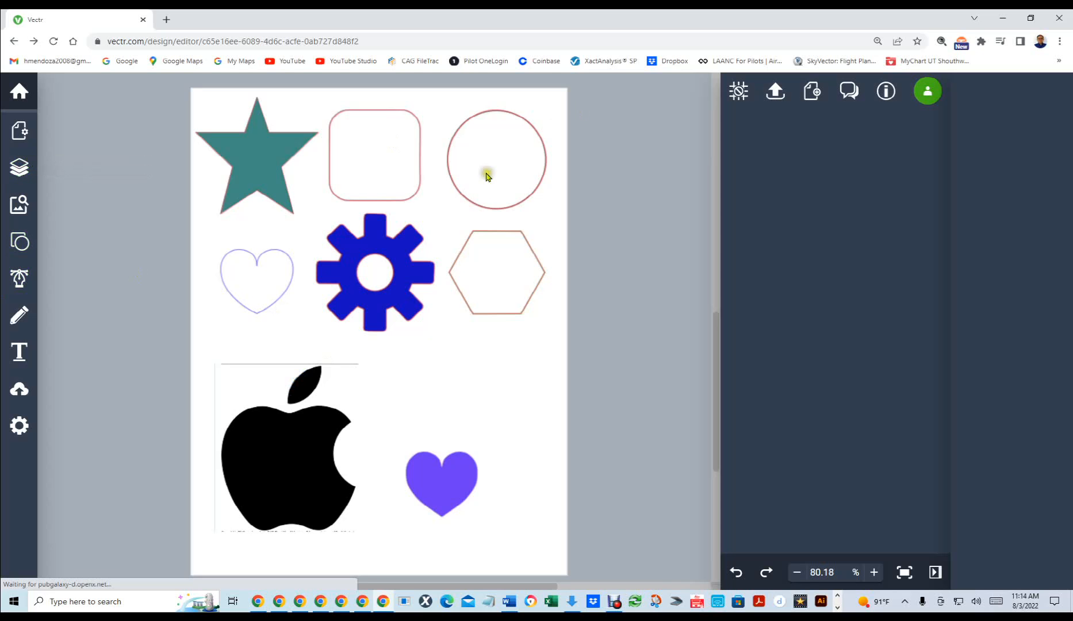
# Step: Move the blue gear to about X 3.50, Y 3.28 in and the teal star to about X 2.10, Y 2.15 in so they overlap
pyautogui.moveTo(257, 159); pyautogui.dragTo(263, 176)
pyautogui.moveTo(329, 245); pyautogui.dragTo(358, 267)
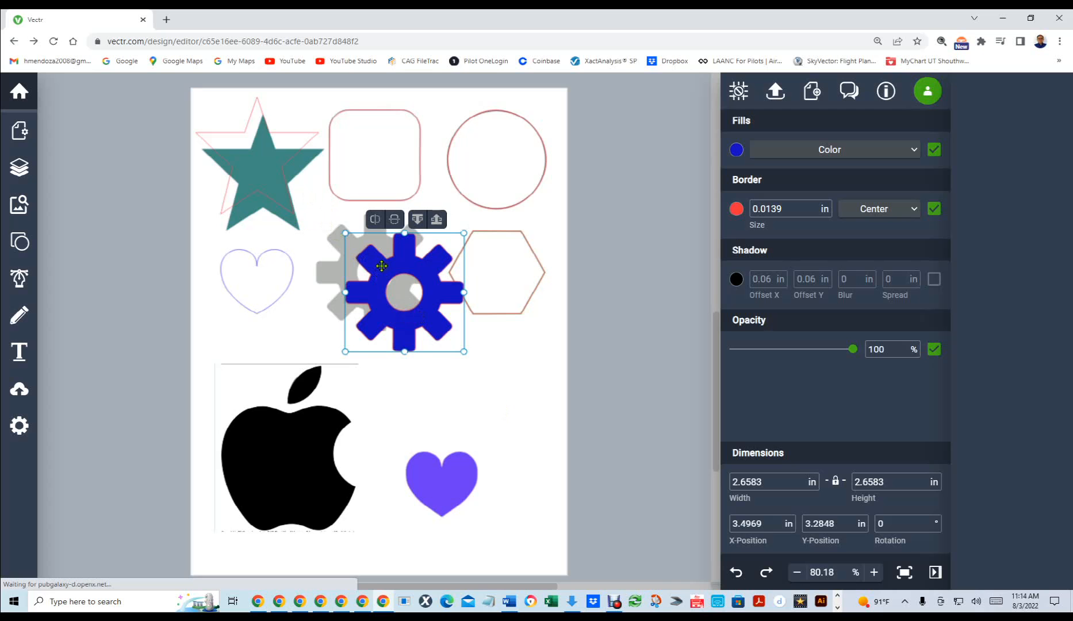
pyautogui.click(248, 207)
pyautogui.moveTo(248, 207); pyautogui.dragTo(330, 277)
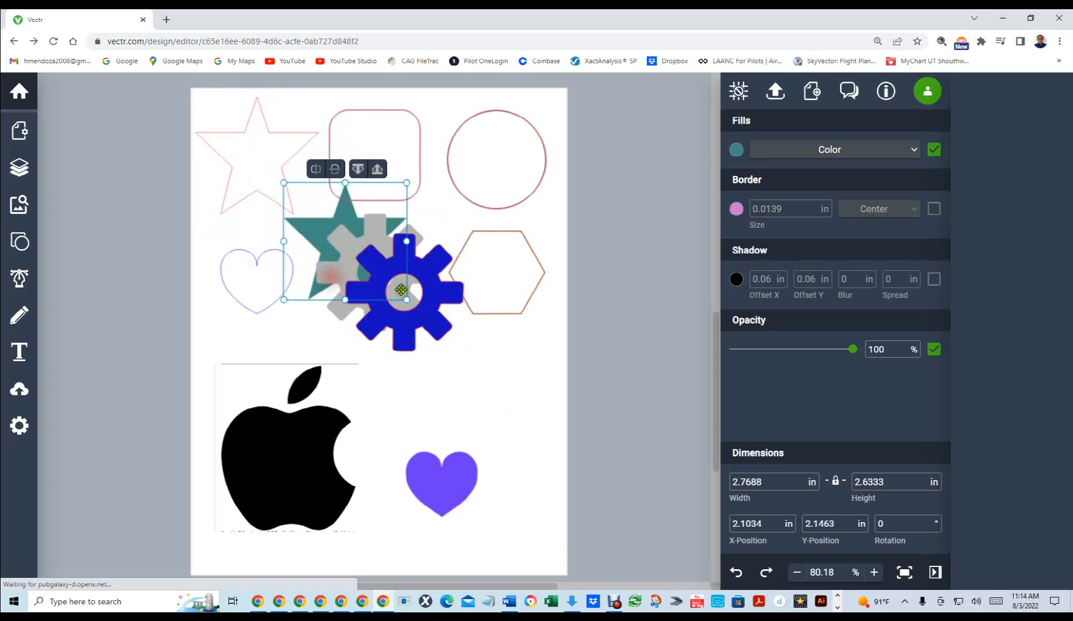
# Step: Try the stacking order on the teal star: to front, to back, one level forward and one level backward
pyautogui.click(320, 224)
pyautogui.hotkey('ctrl', 'shift', ']')
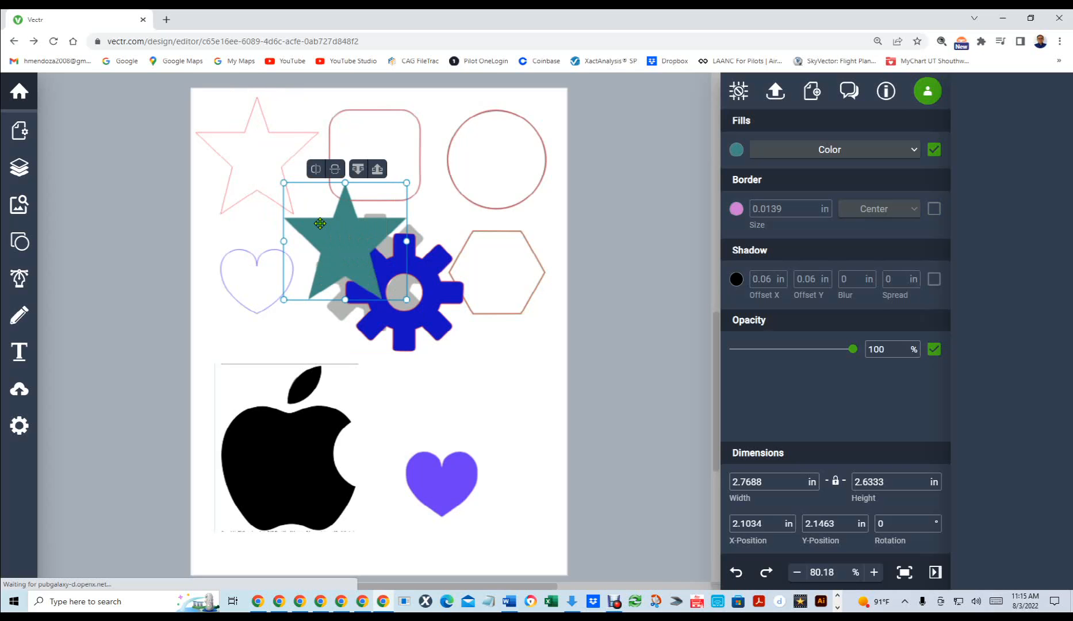
pyautogui.hotkey('ctrl', 'shift', '[')
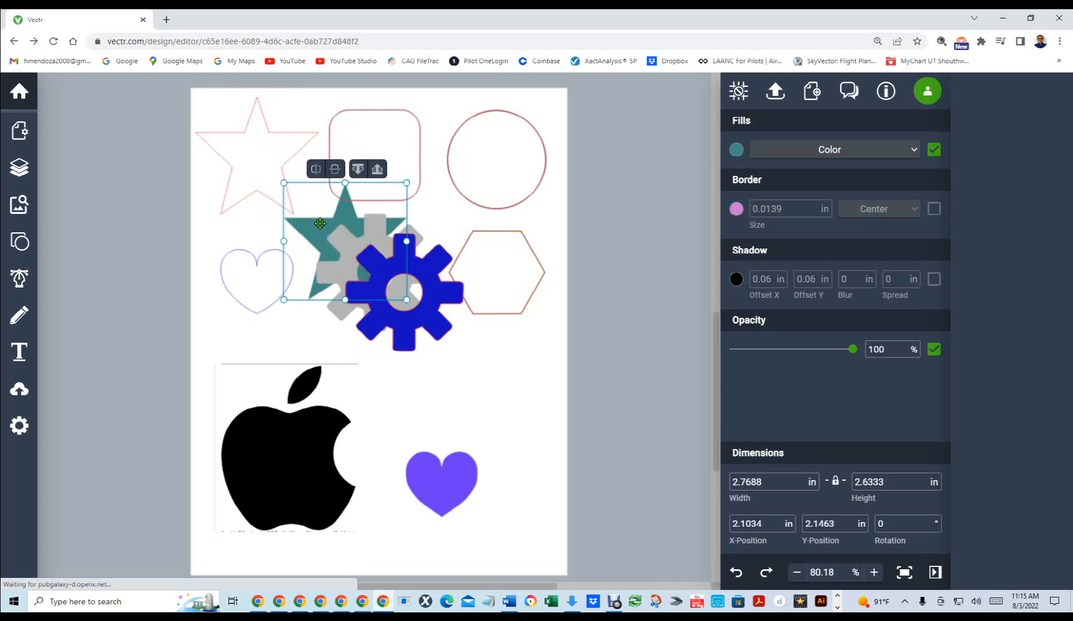
pyautogui.hotkey('ctrl', ']')
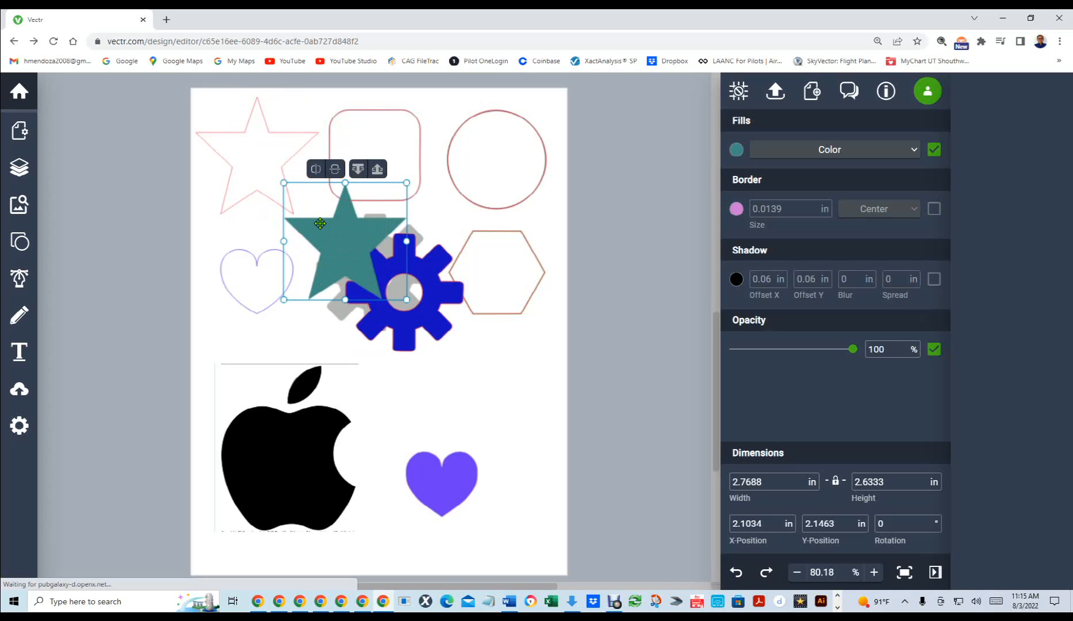
pyautogui.hotkey('ctrl', '[')
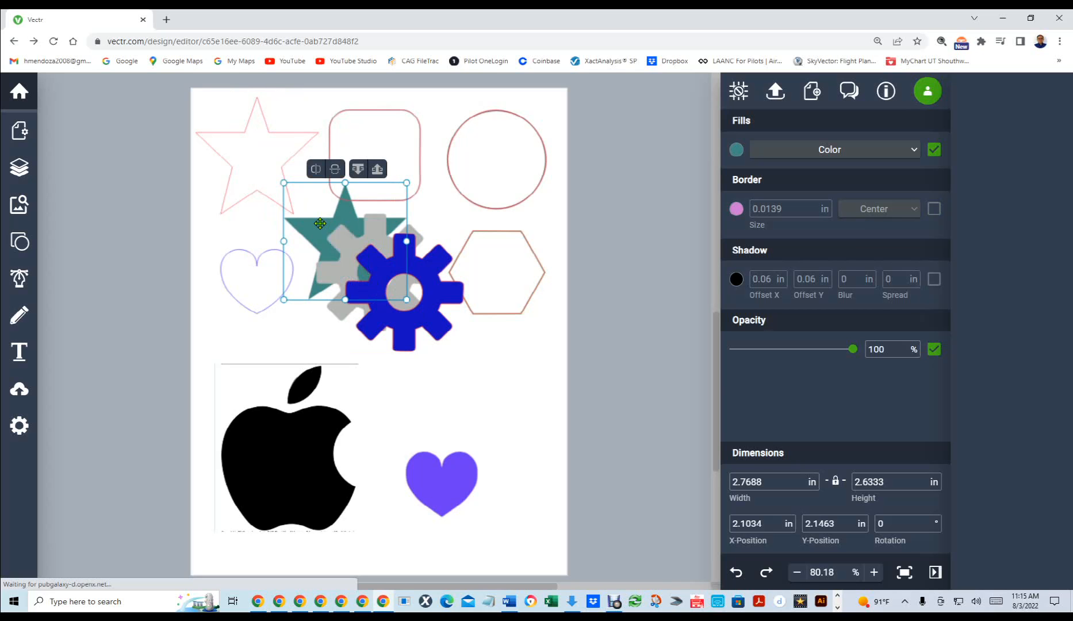